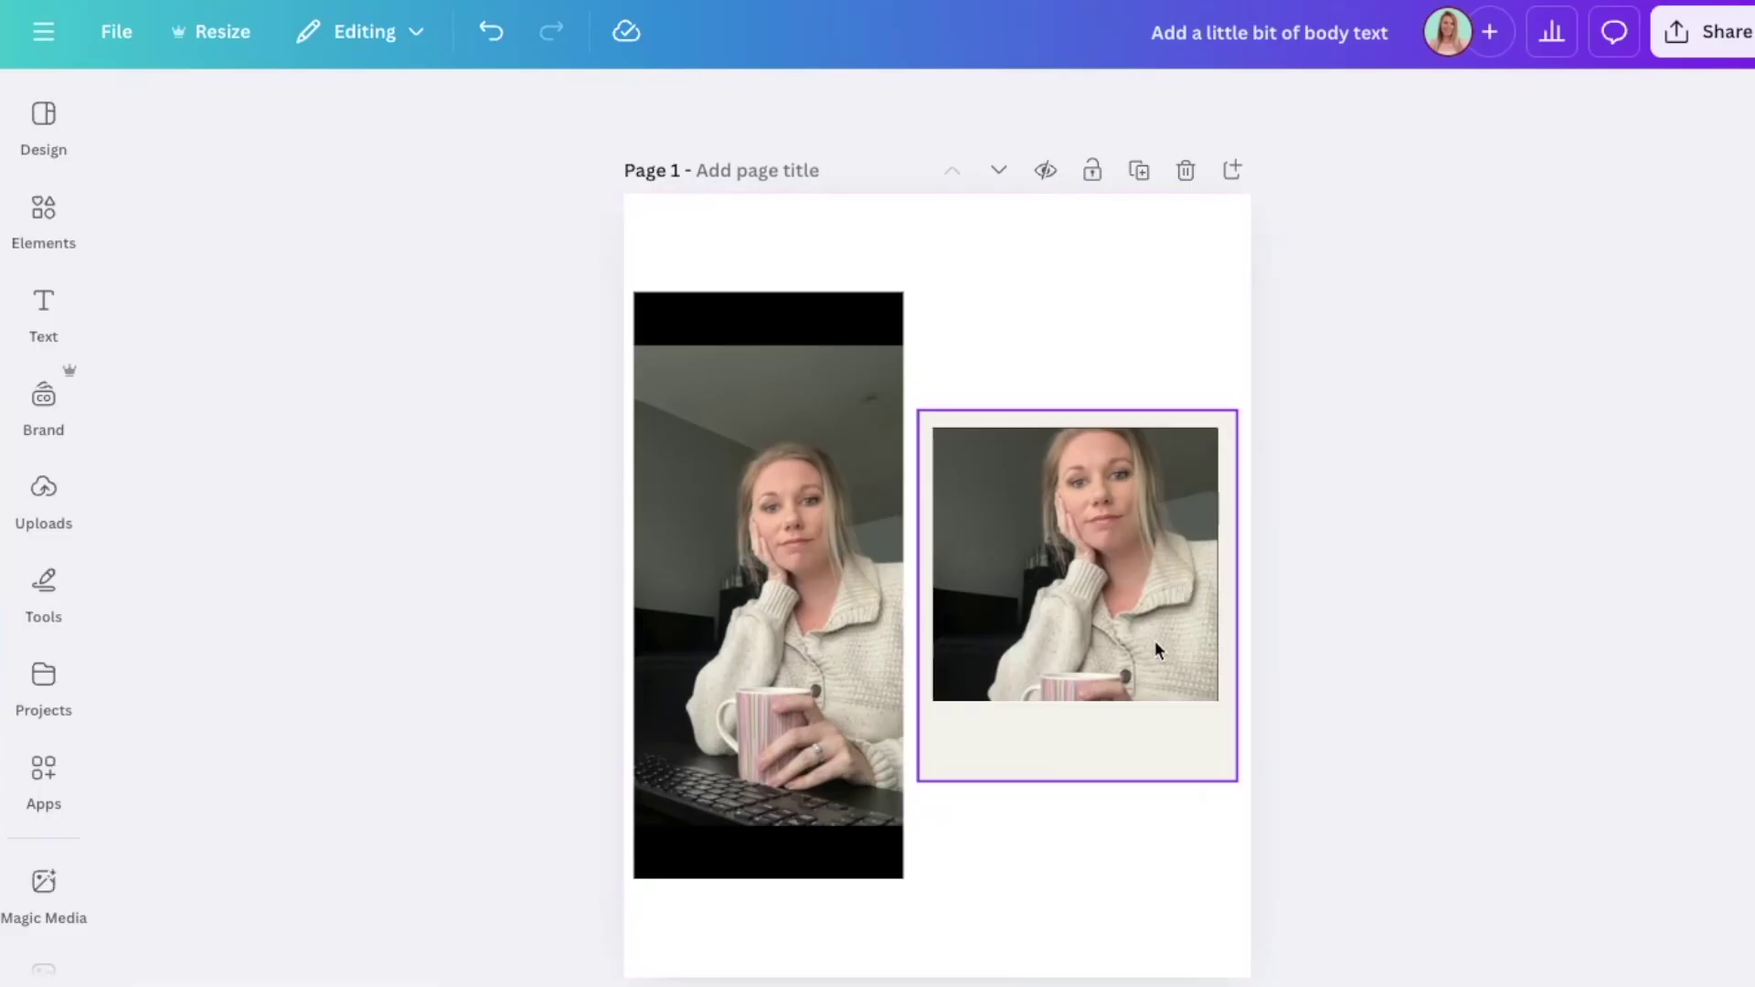
Browse the element categories and view the full collection of frames
left_click(55, 248)
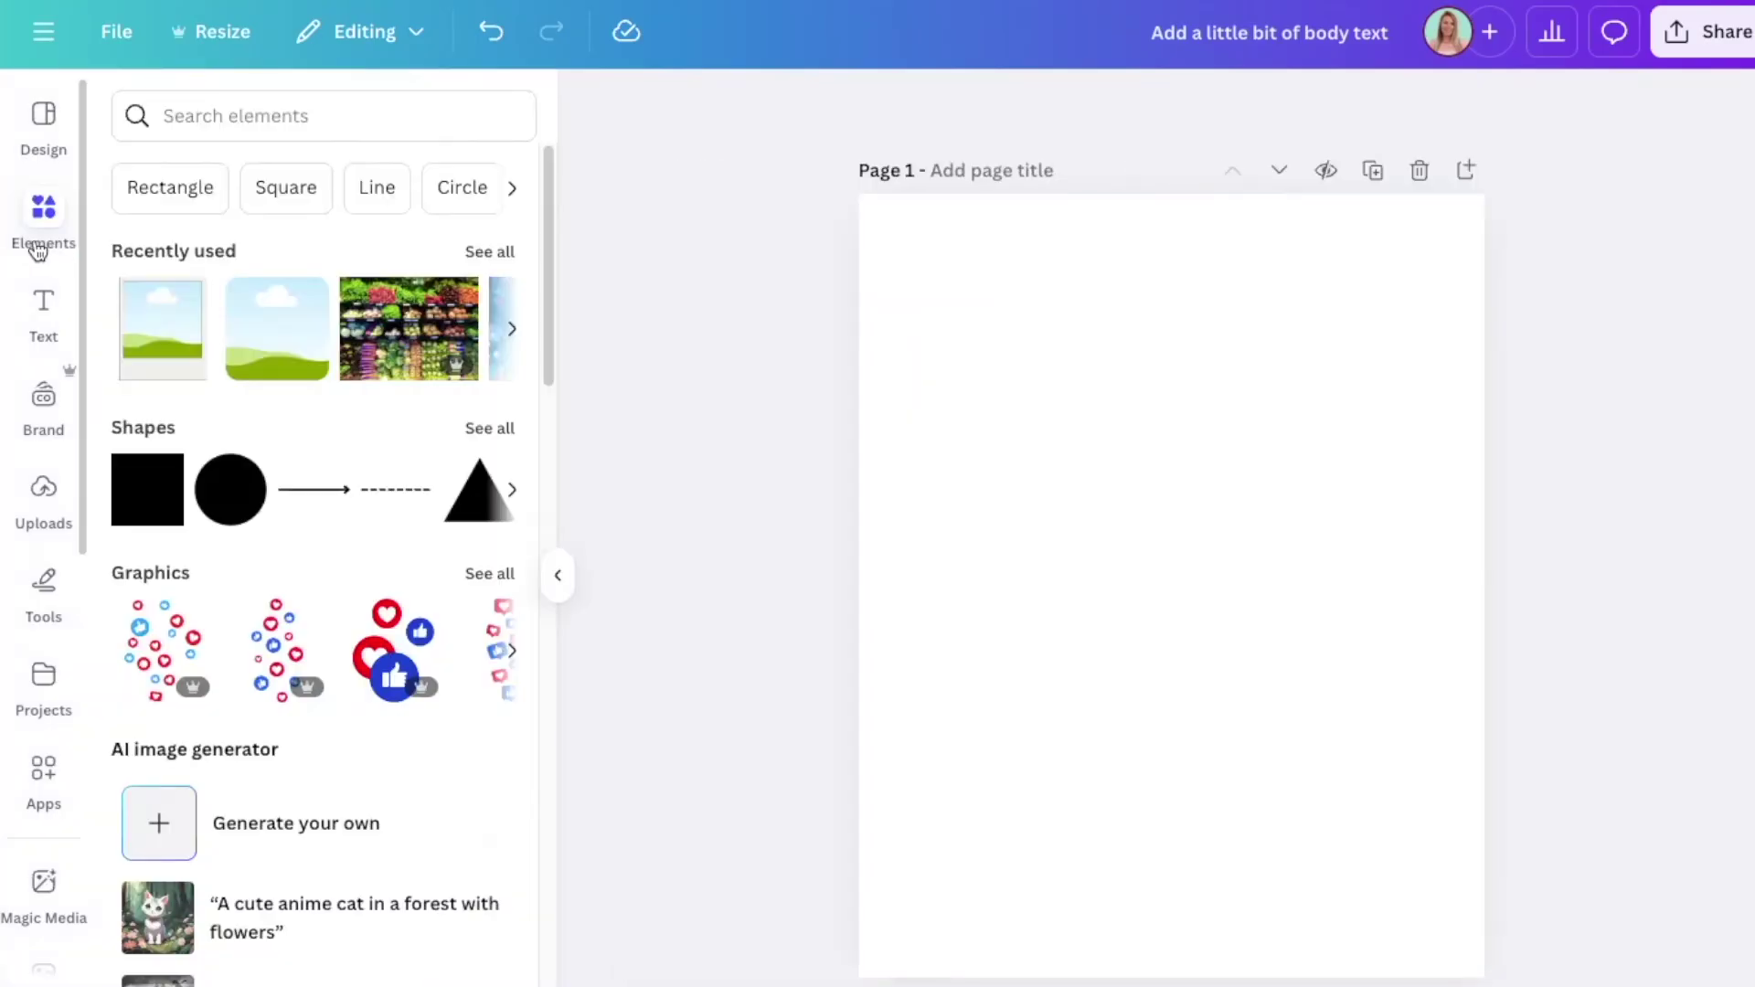
scroll(320, 640, "down", 10)
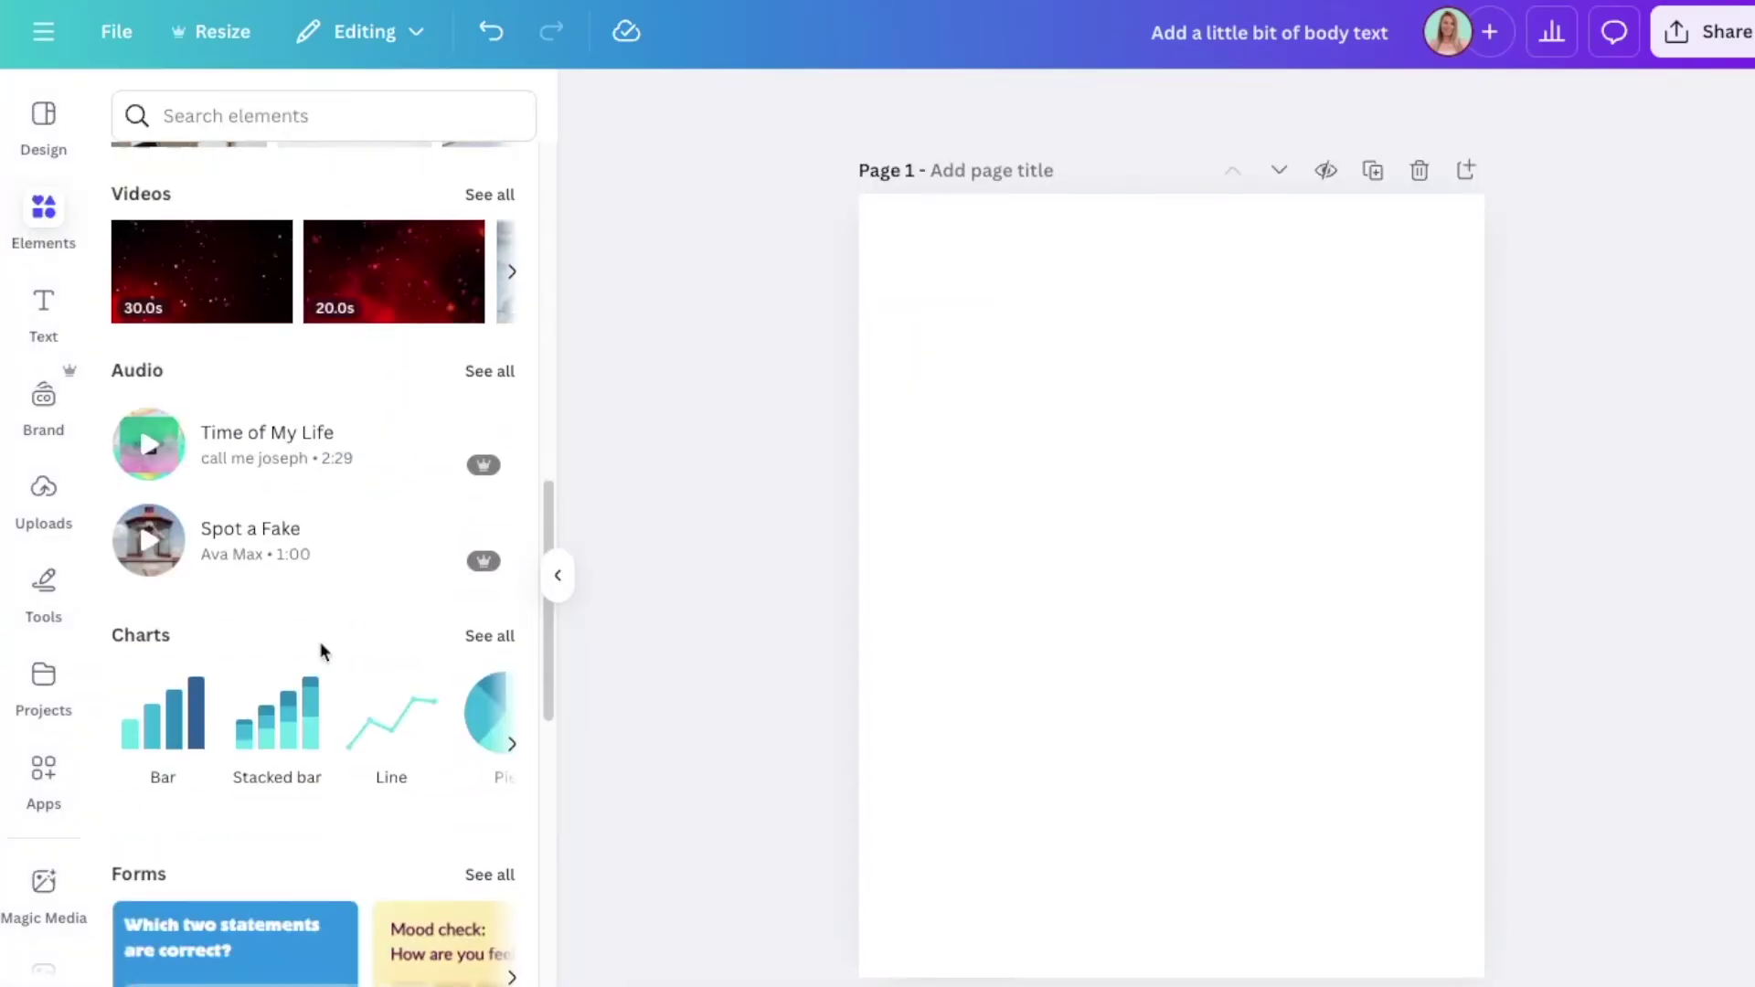
scroll(320, 640, "down", 10)
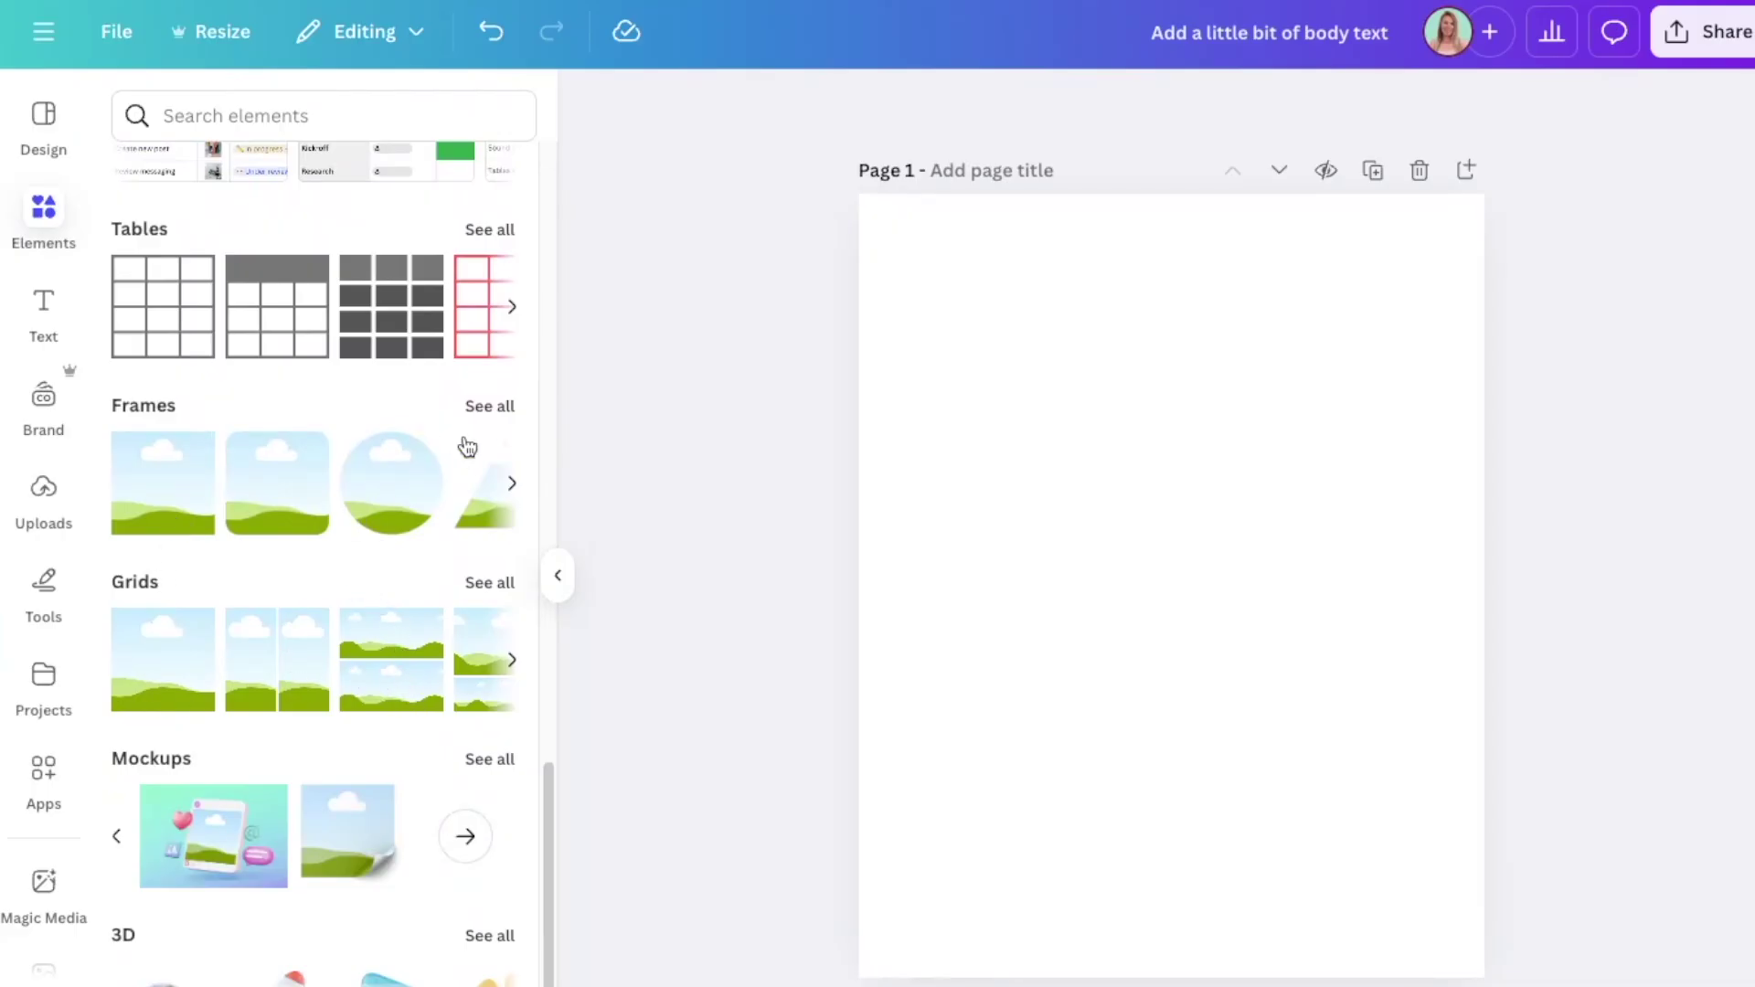
left_click(486, 416)
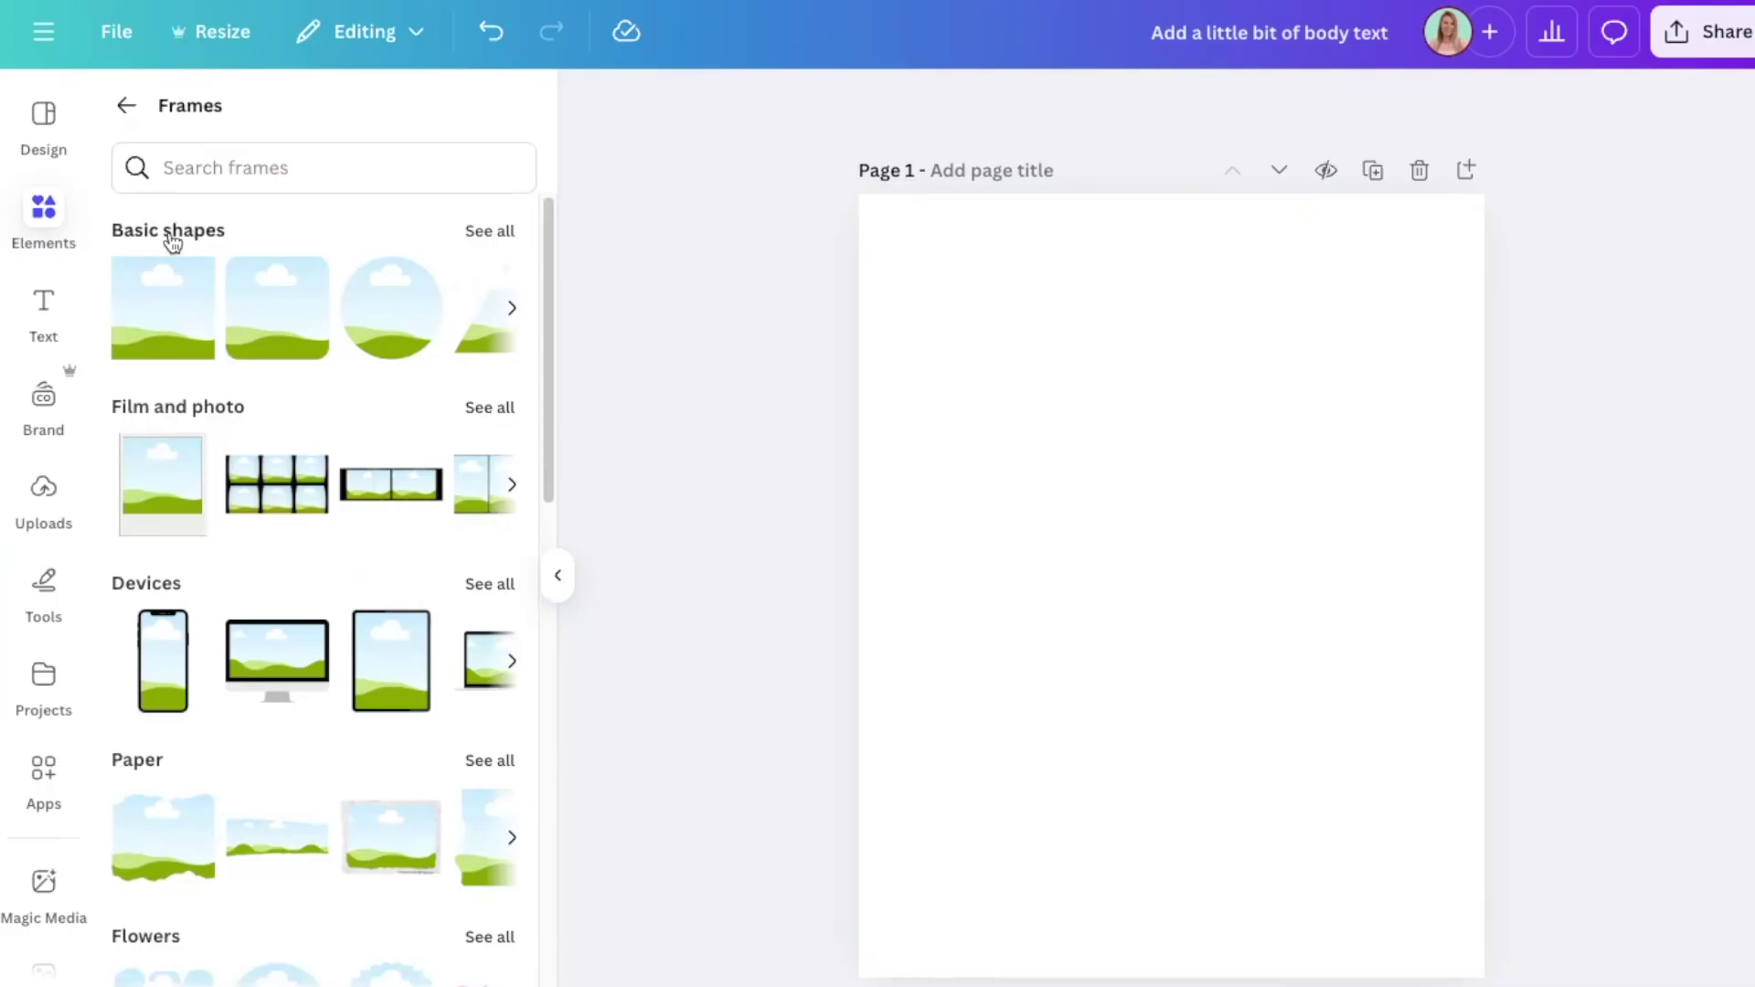
Search all elements for "frames" and narrow the results to the complete list of frames
left_click(121, 107)
left_click(294, 119)
type("frames")
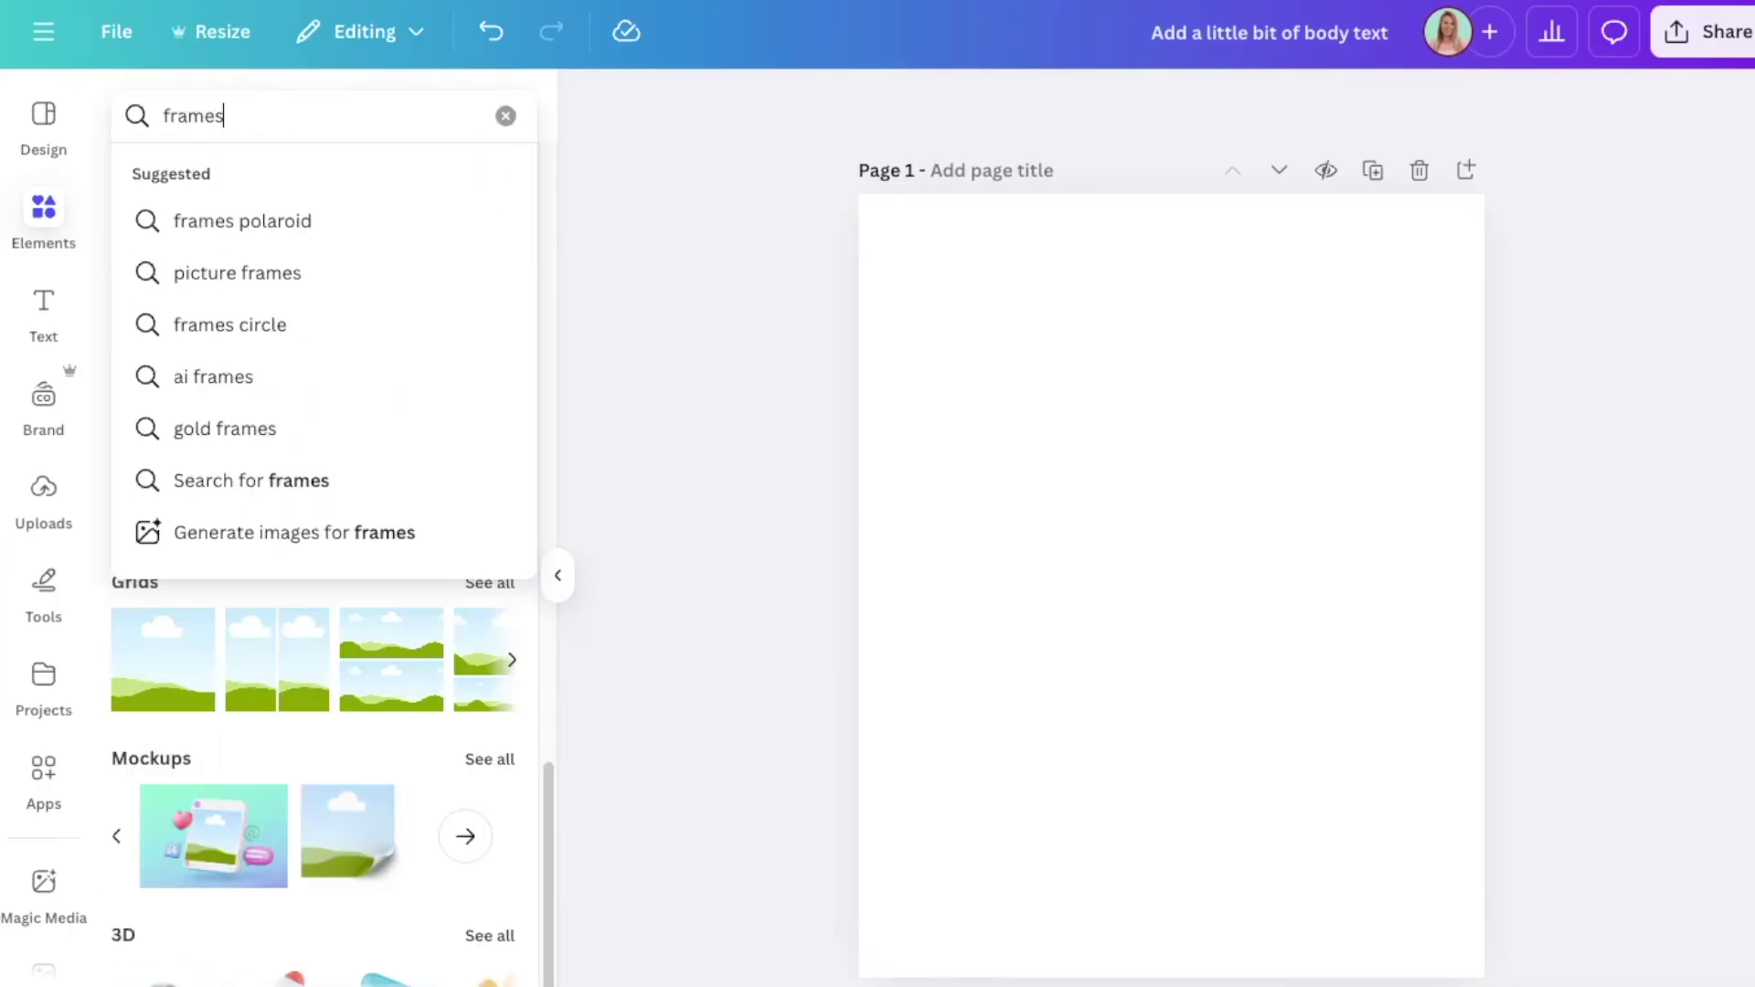
key("Return")
scroll(389, 547, "down", 5)
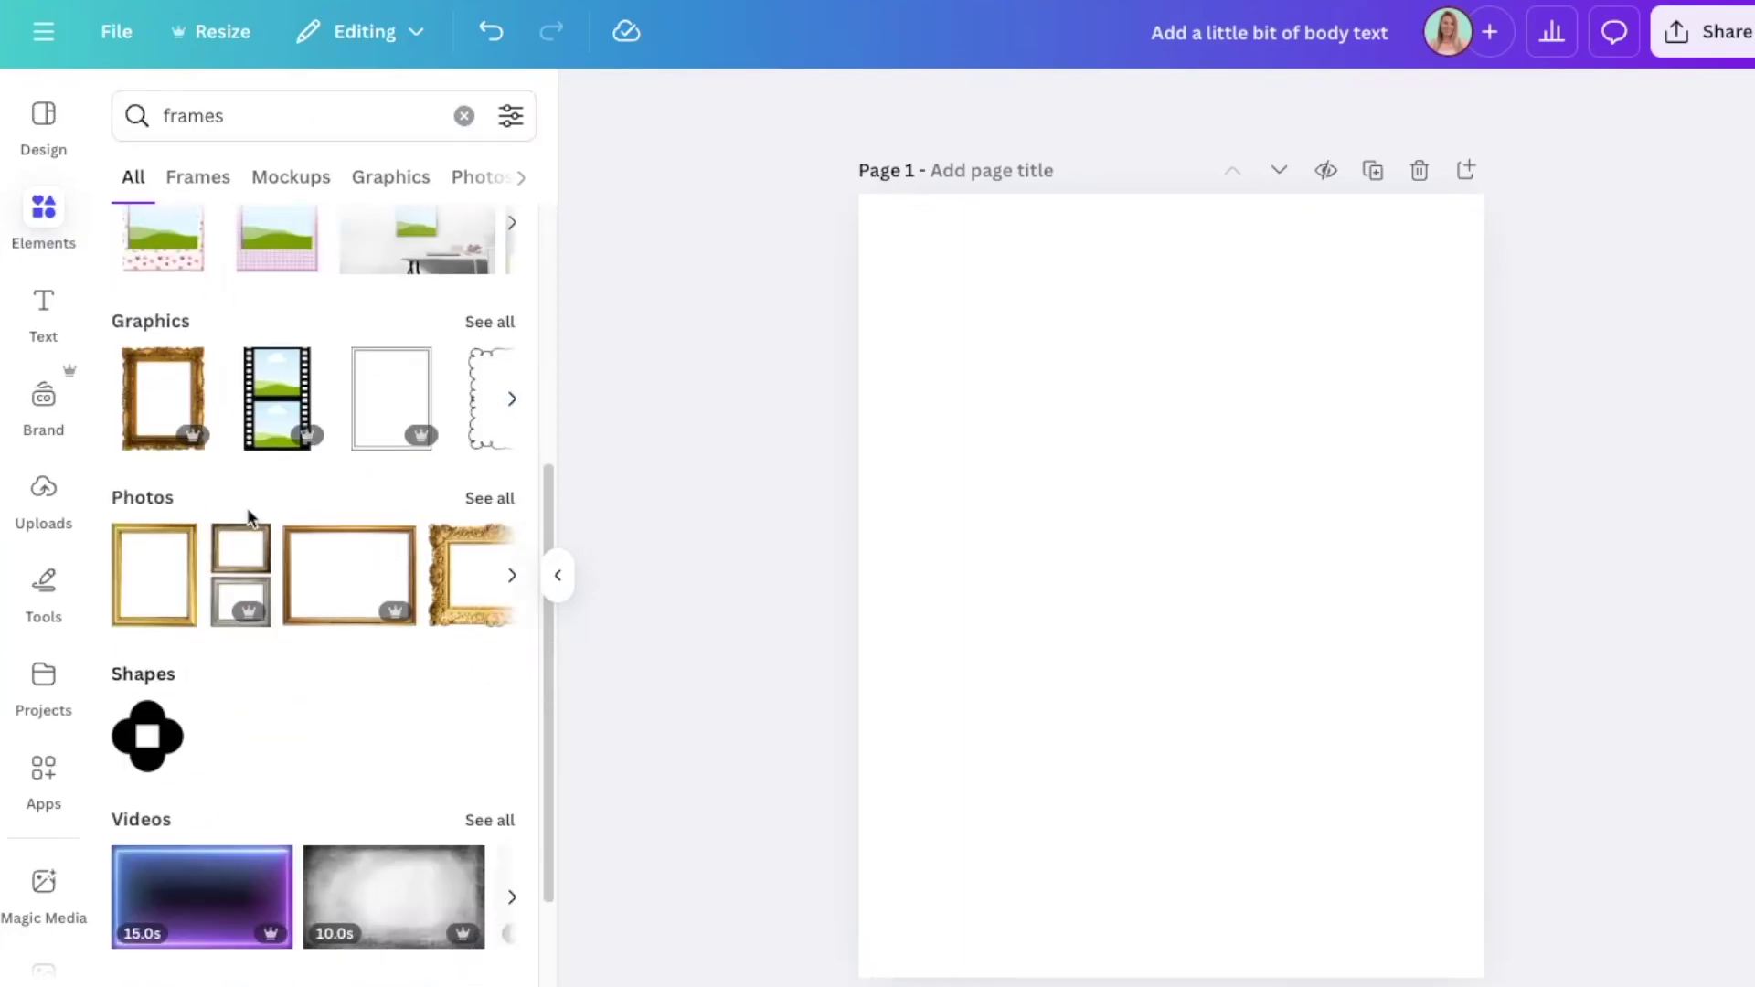
scroll(248, 512, "up", 5)
left_click(502, 476)
Add the letter frames A, B and C to the page and arrange them in a centred row near its upper edge
scroll(408, 639, "down", 6)
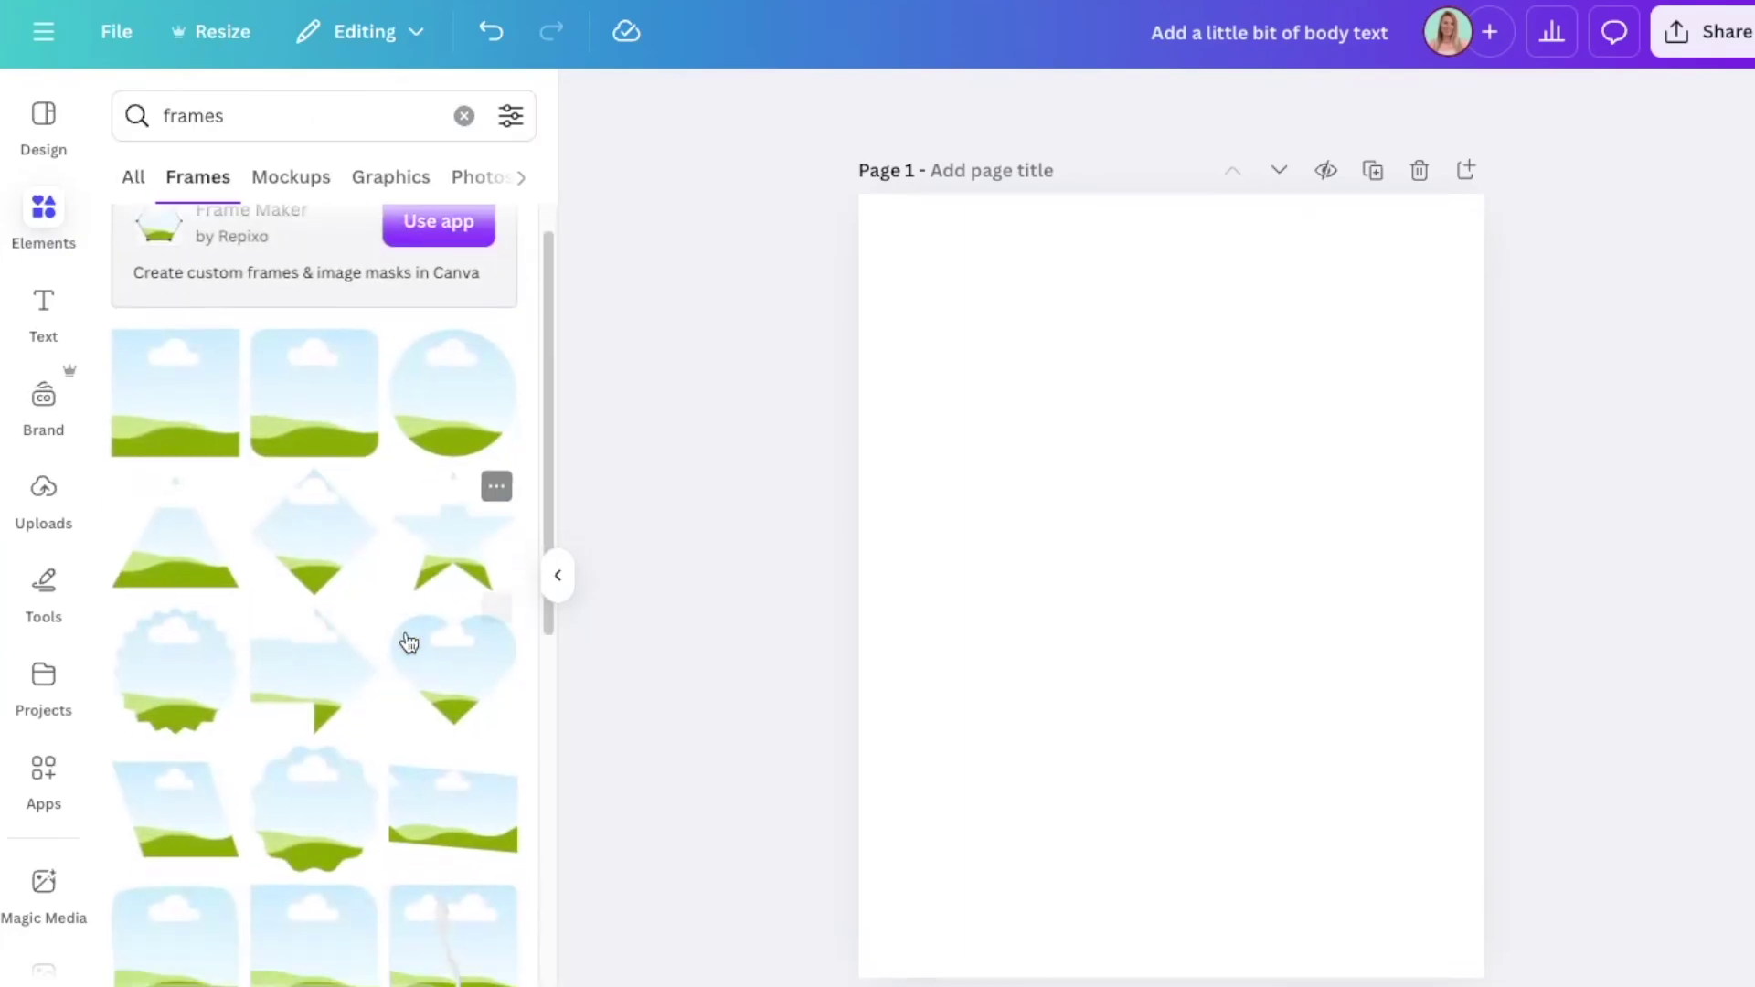
scroll(399, 645, "down", 3)
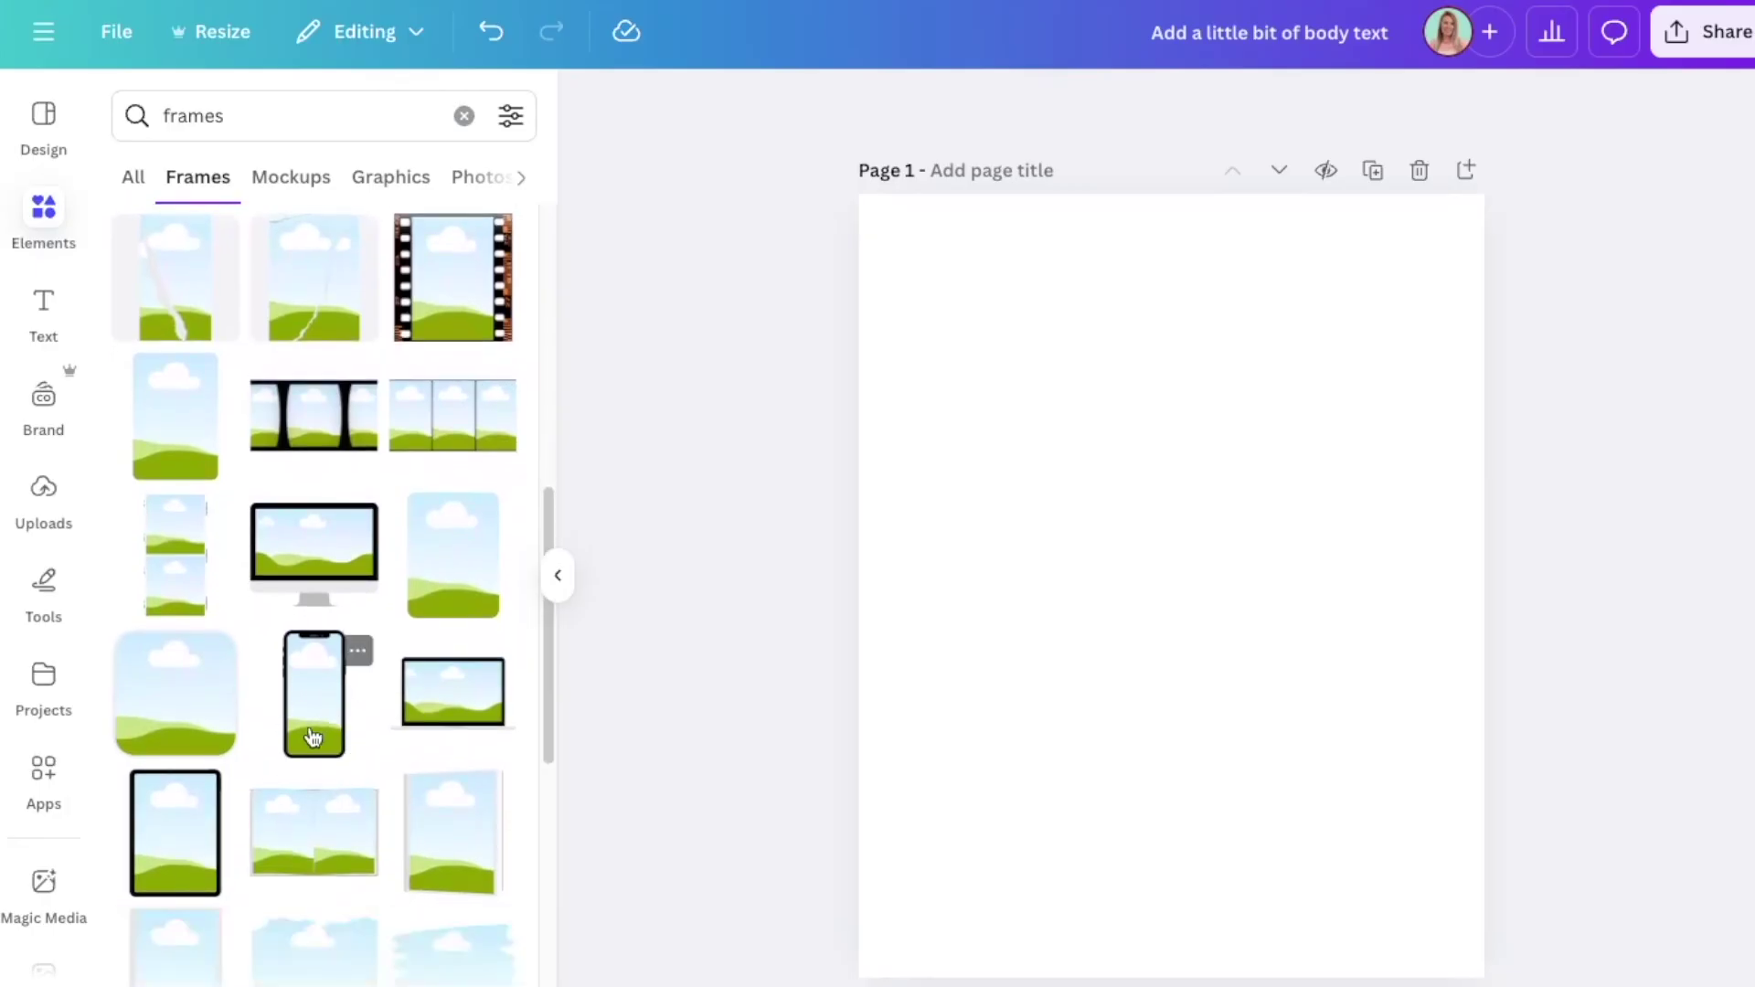
scroll(172, 599, "down", 2)
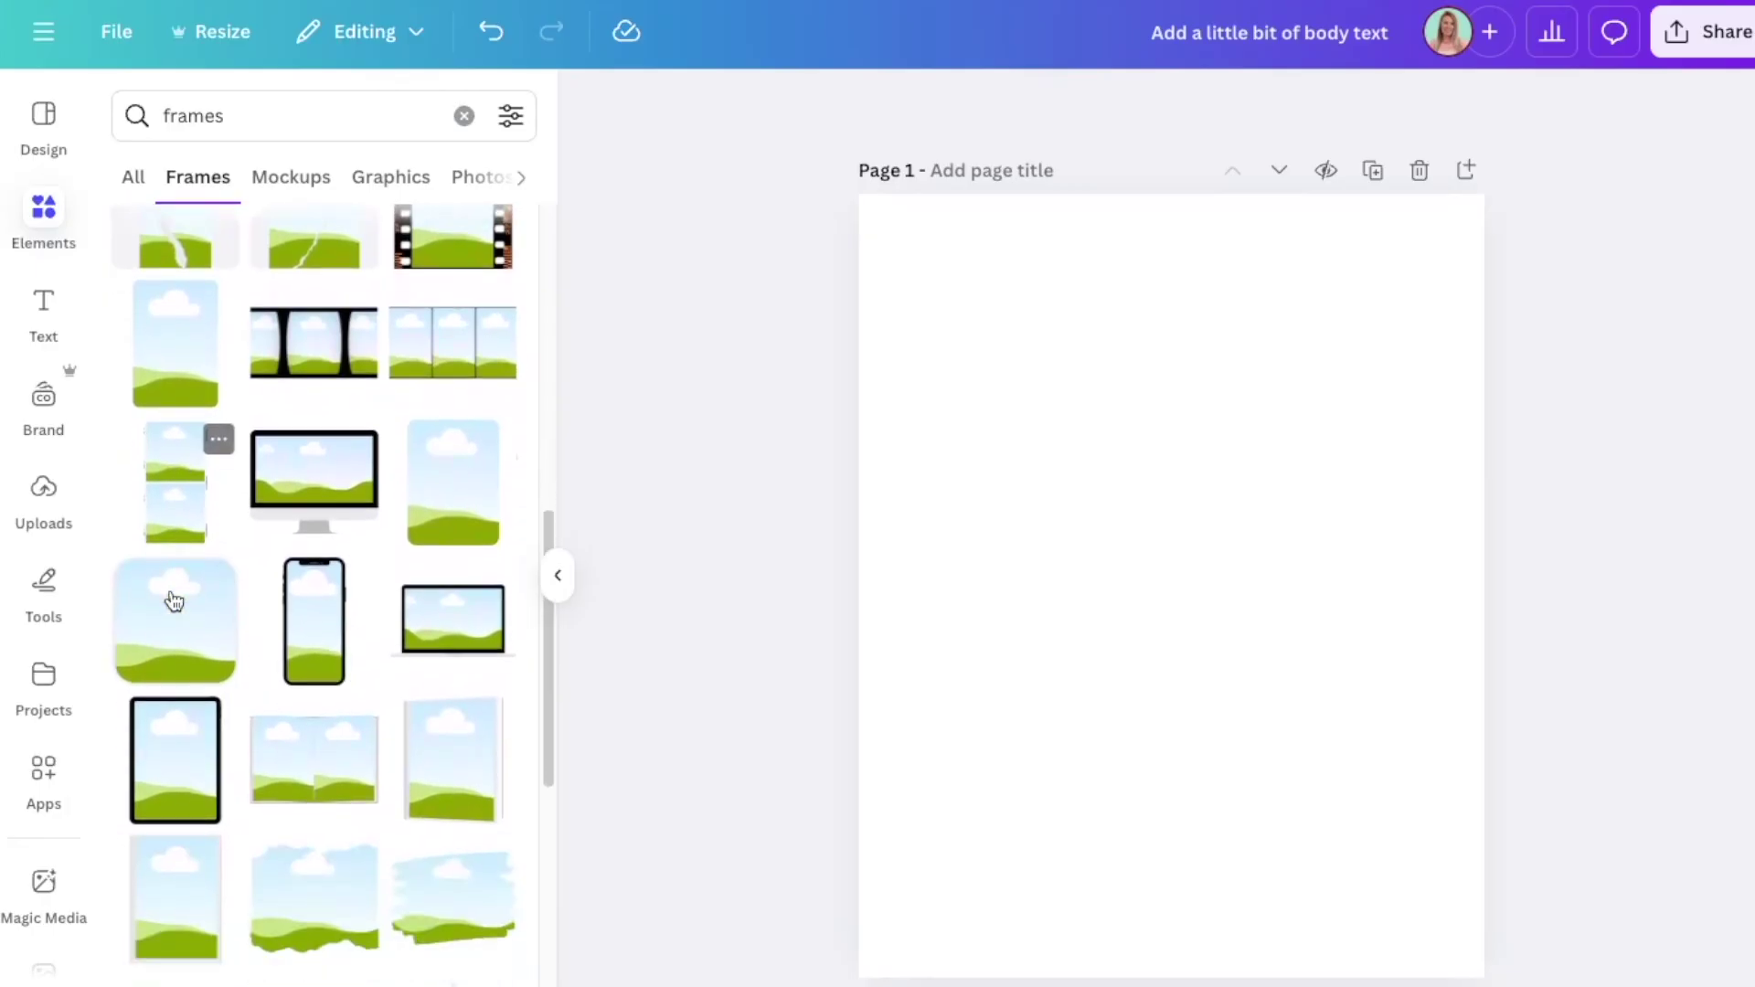
scroll(189, 485, "down", 15)
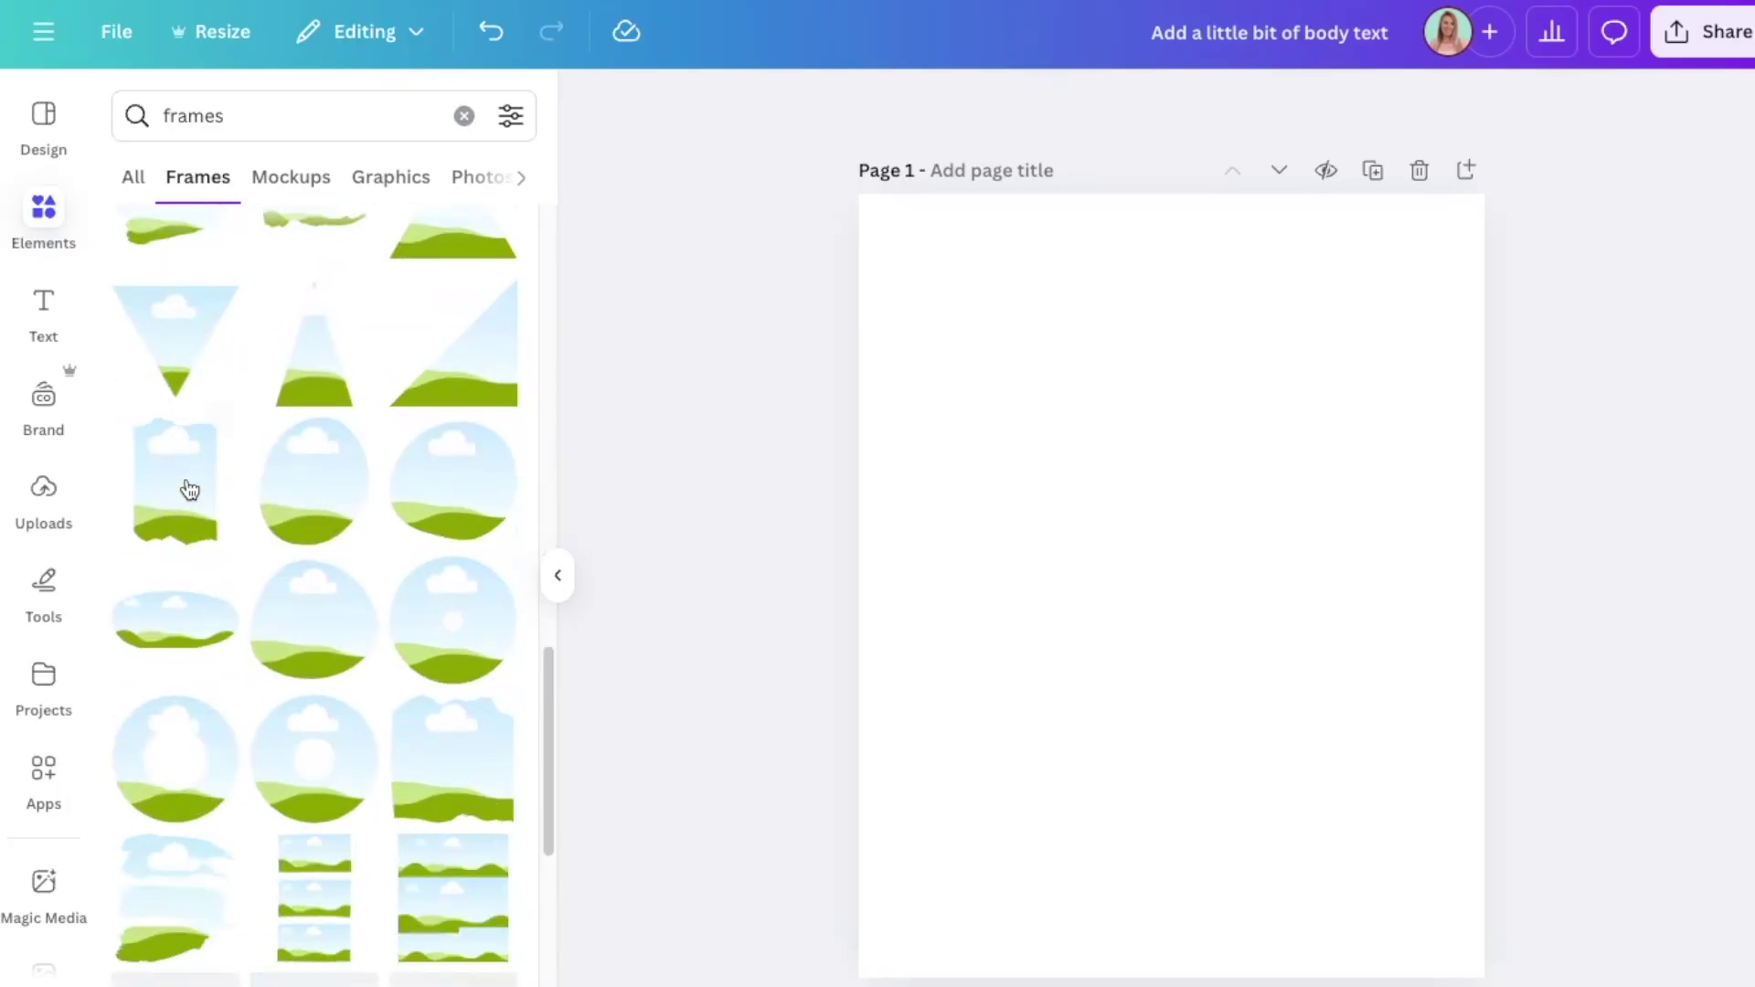
scroll(393, 601, "down", 10)
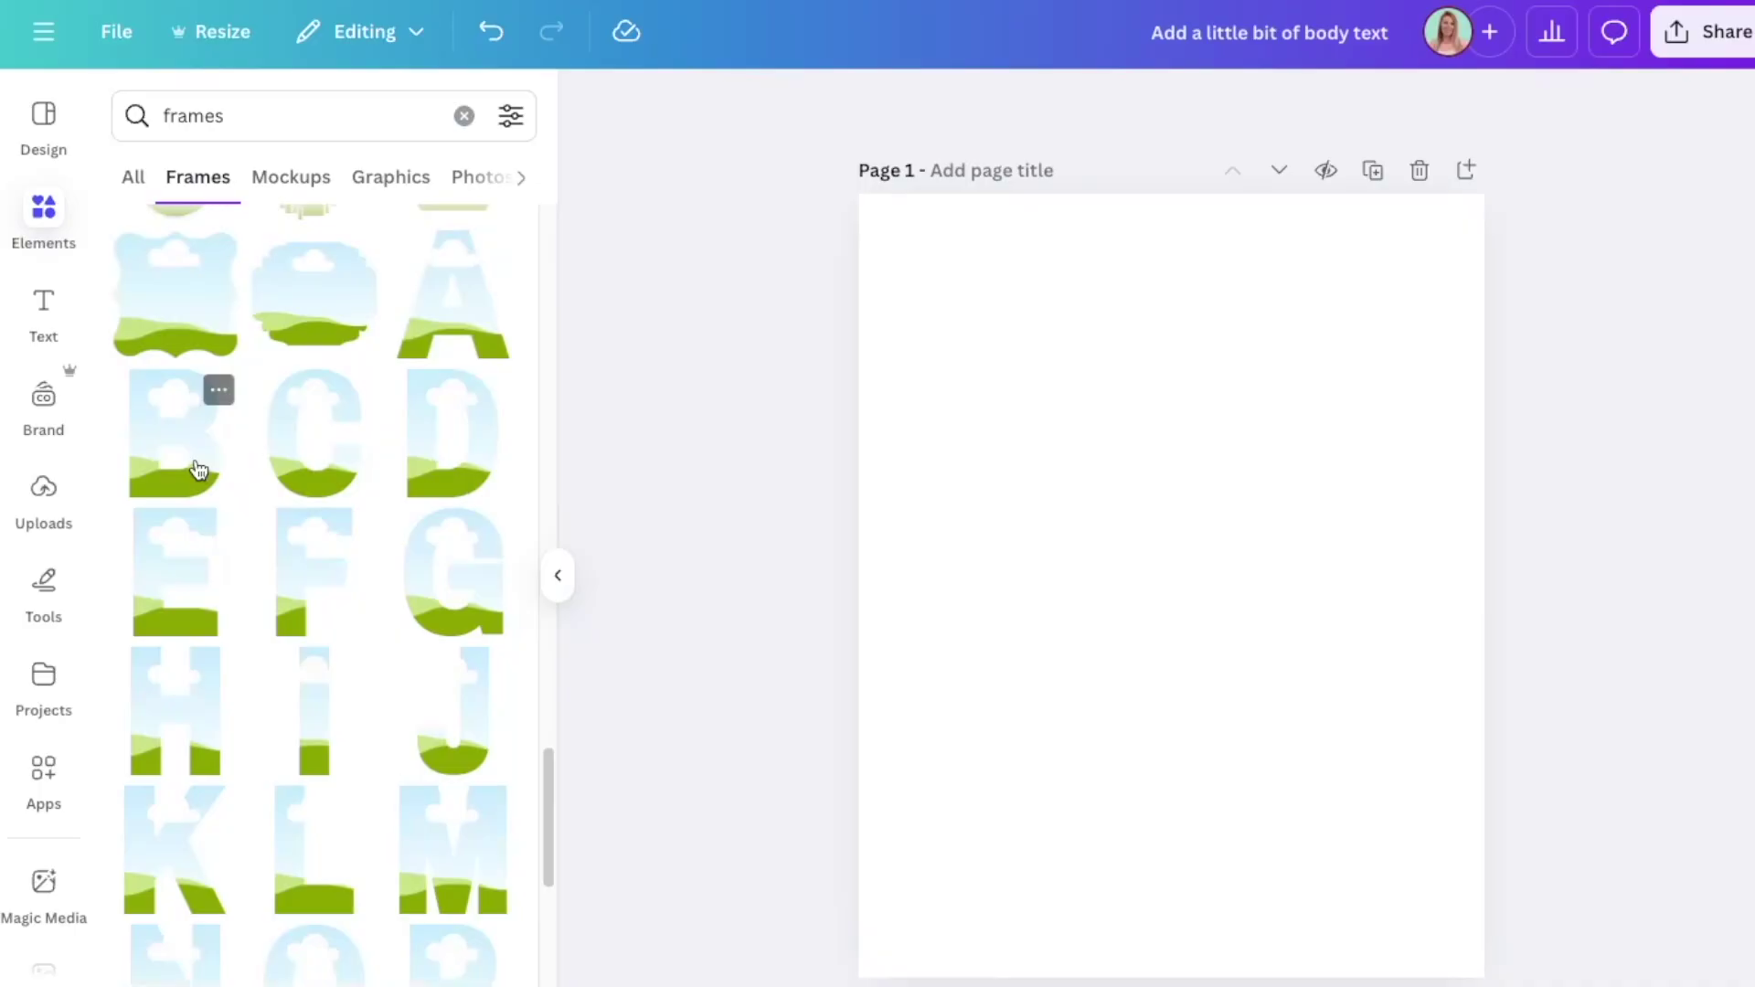
left_click(198, 470)
scroll(277, 615, "down", 3)
scroll(286, 705, "up", 3)
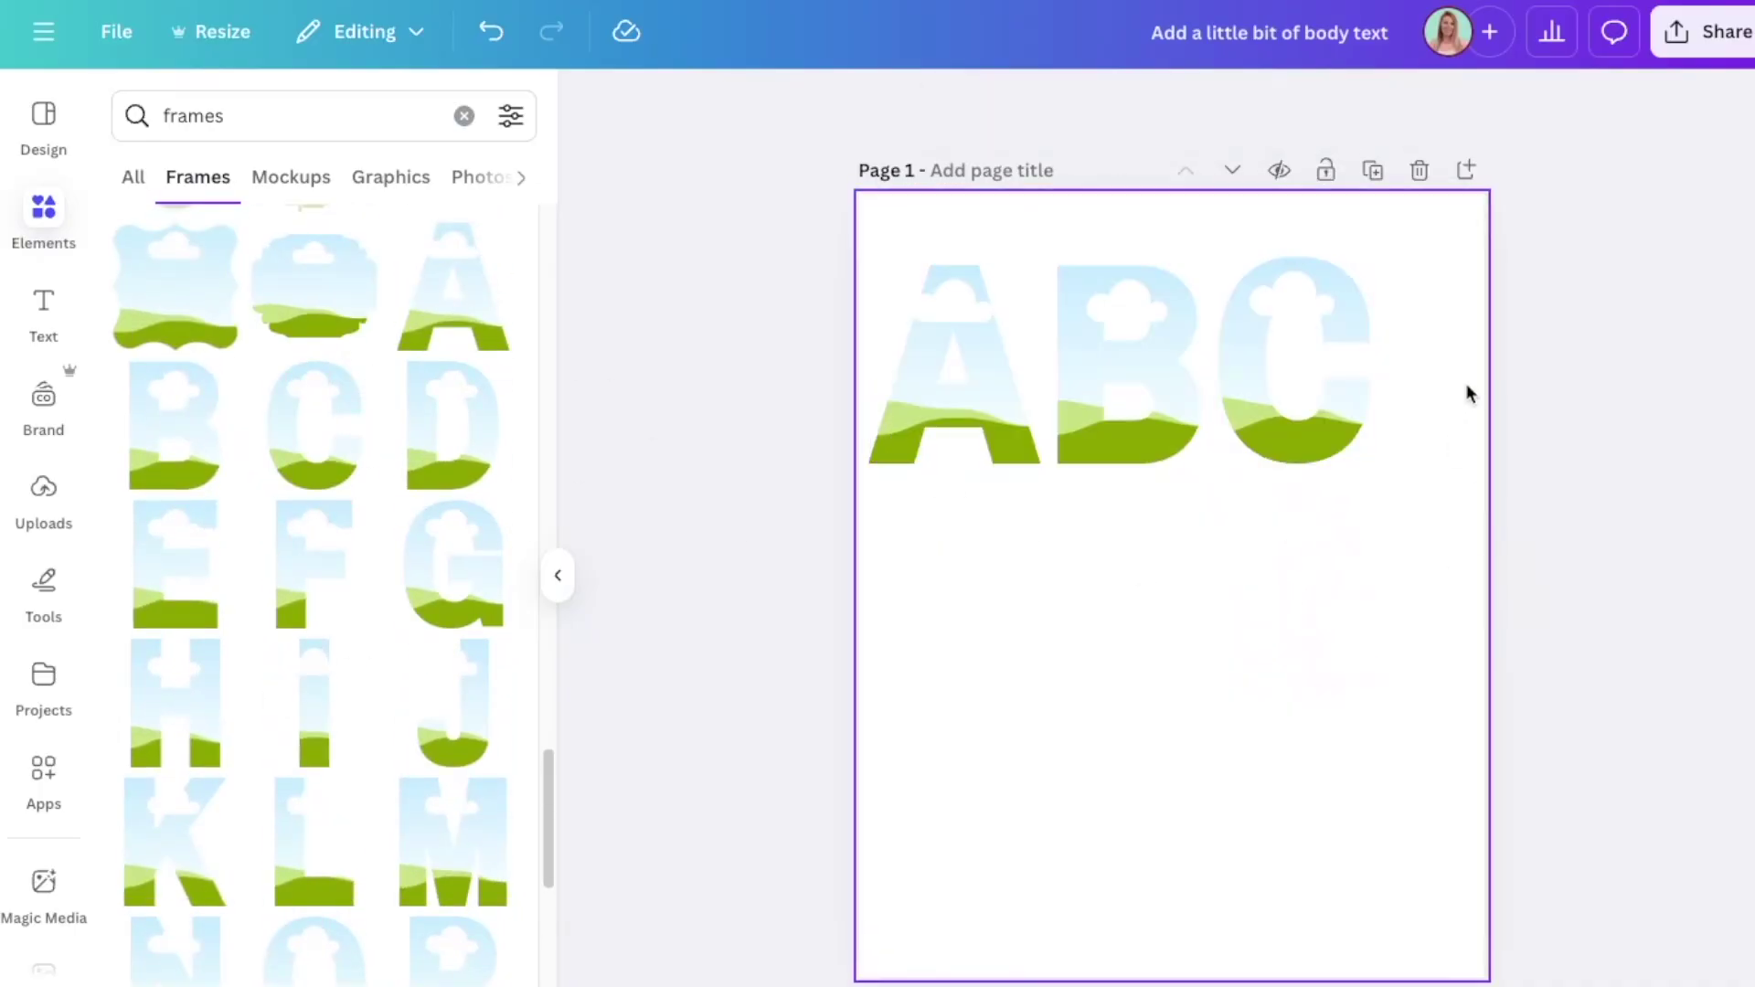
left_click_drag(1465, 372, 905, 373)
left_click(698, 517)
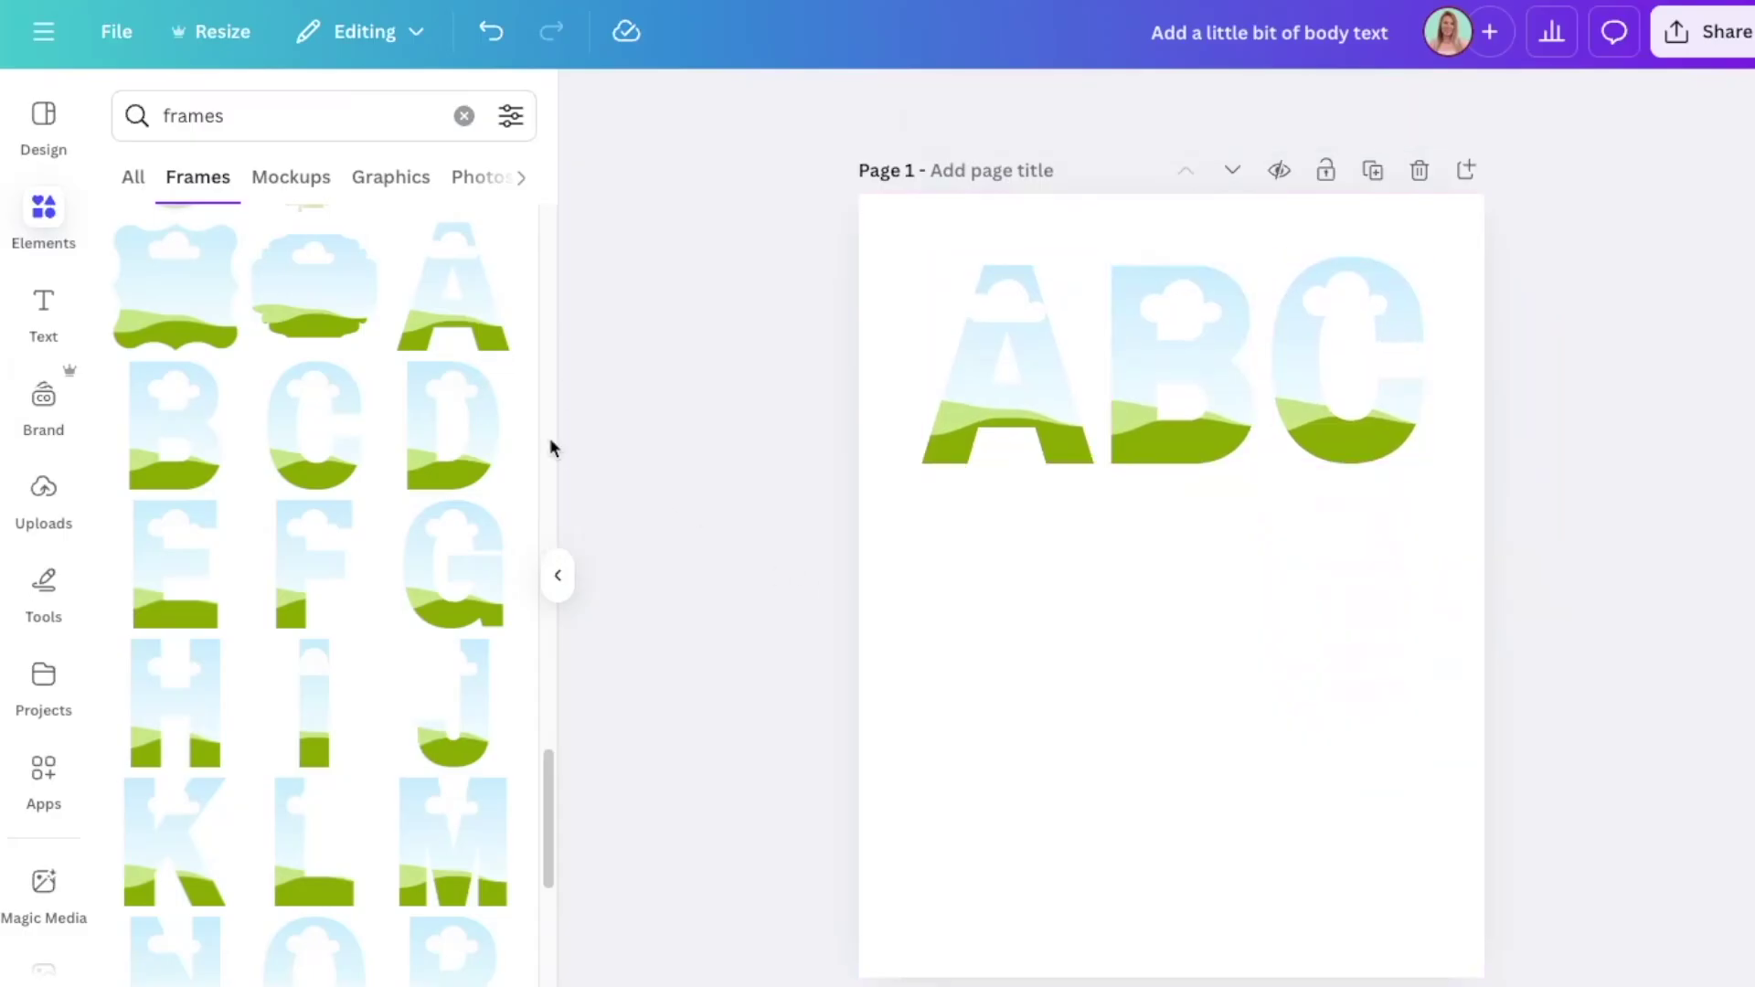
Fill the A frame with the uploaded cream-sweater selfie and the B frame with the uploaded patterned-red-top selfie
left_click(30, 501)
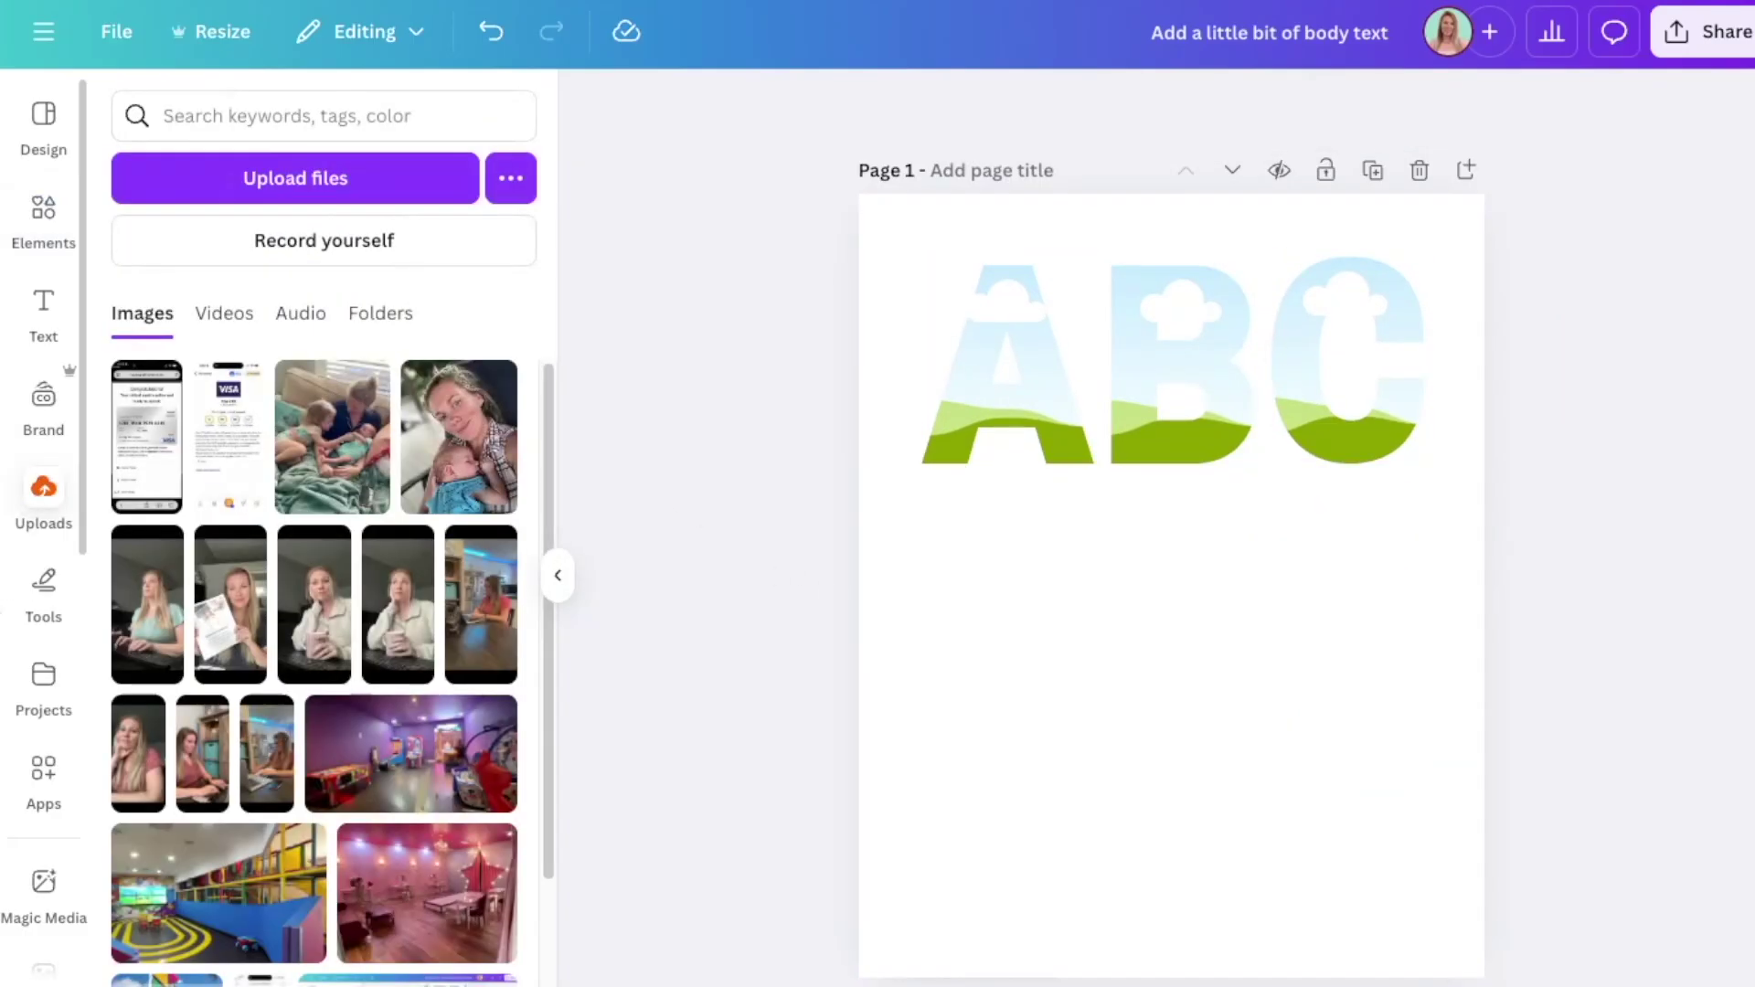
left_click_drag(300, 664, 991, 414)
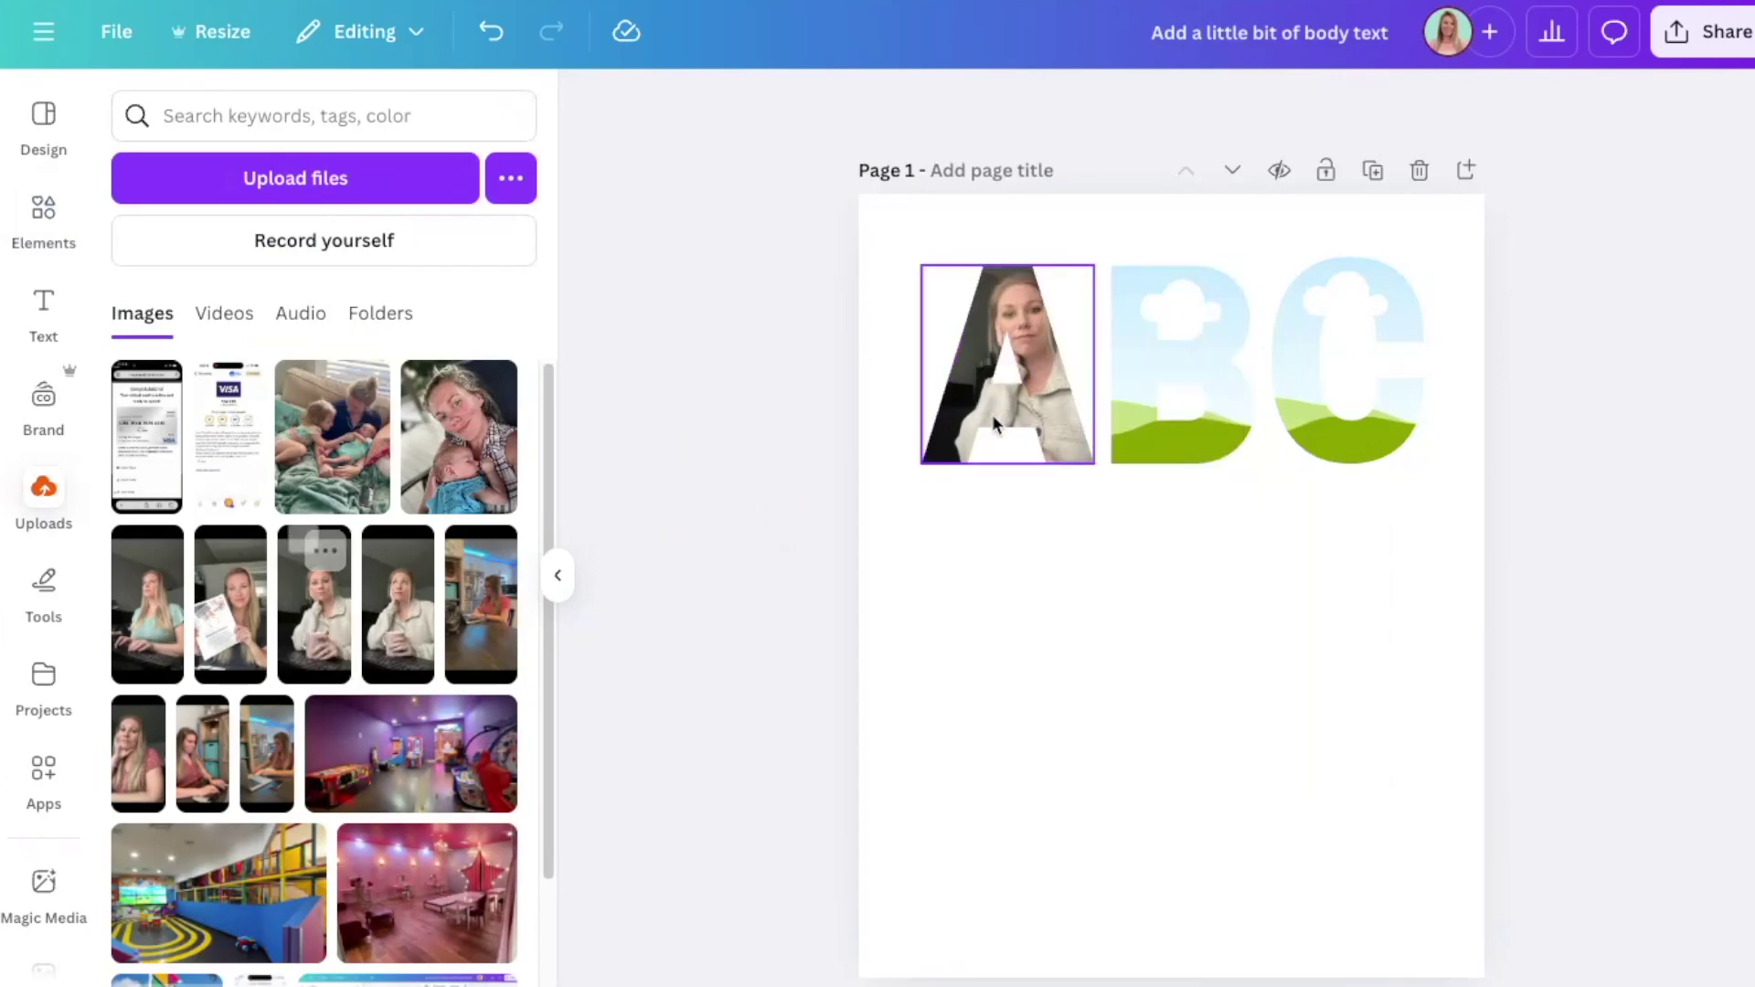
left_click_drag(125, 775, 1179, 370)
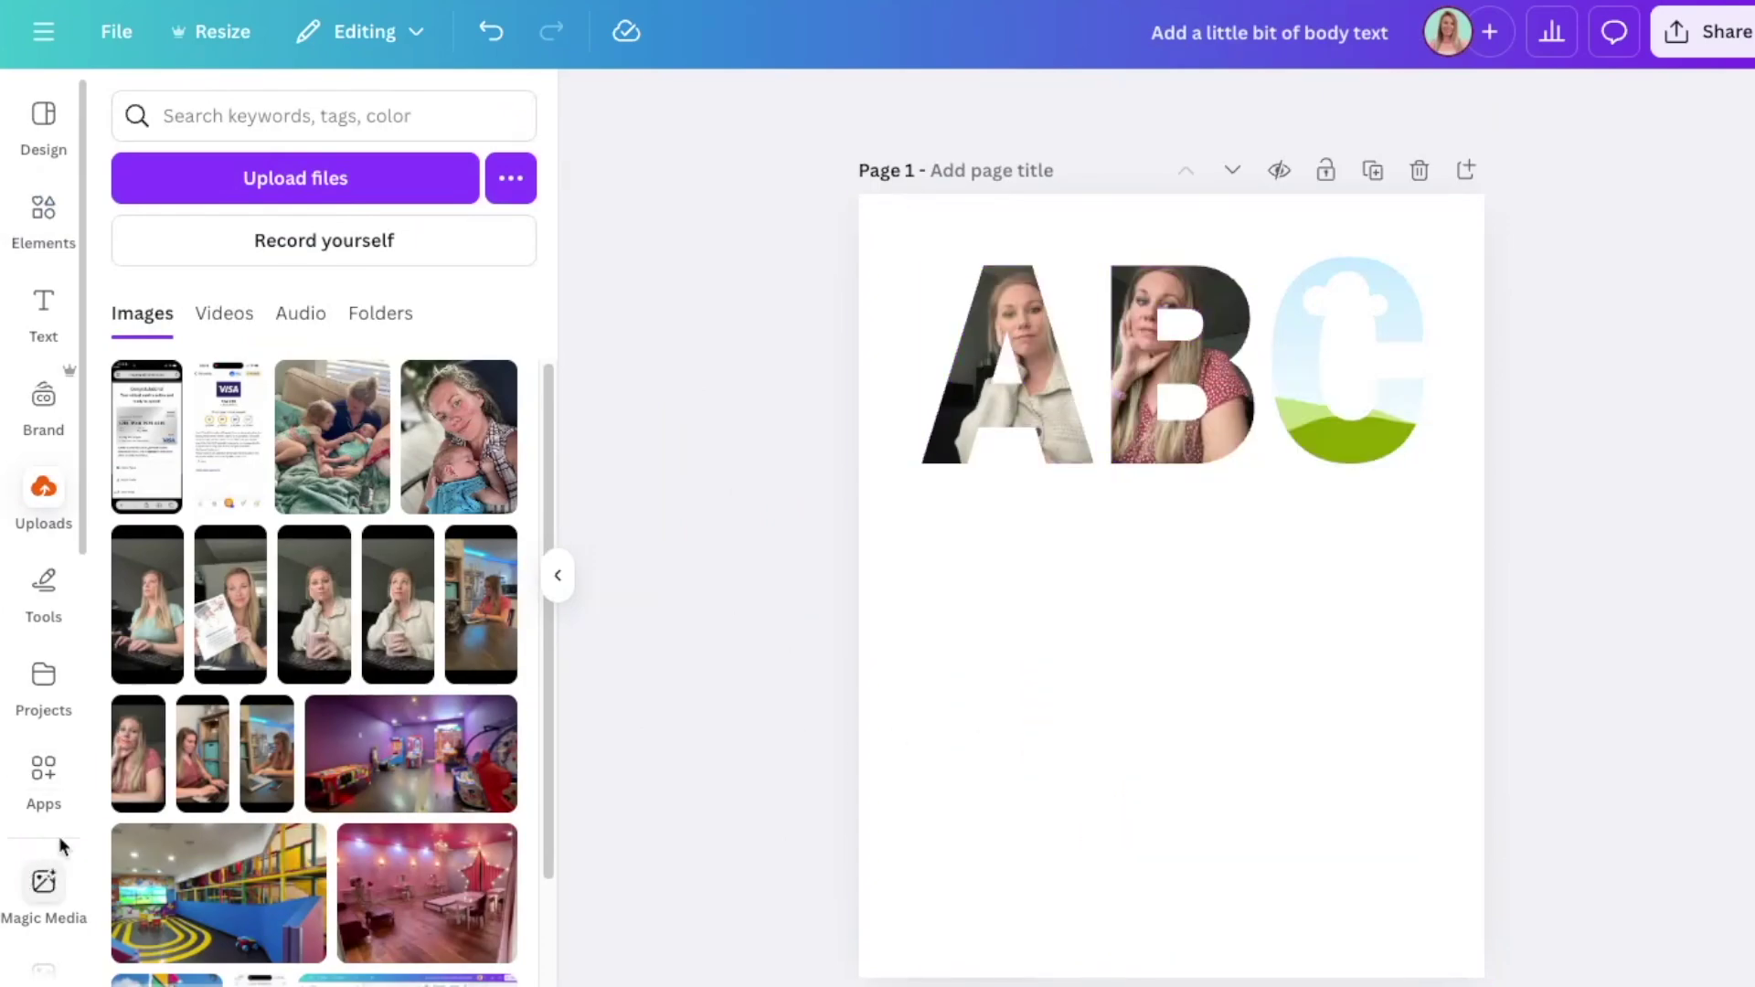
Fill the C frame with the trending stock photo of a turquoise lake between rocky mountains
scroll(58, 835, "down", 4)
left_click(37, 625)
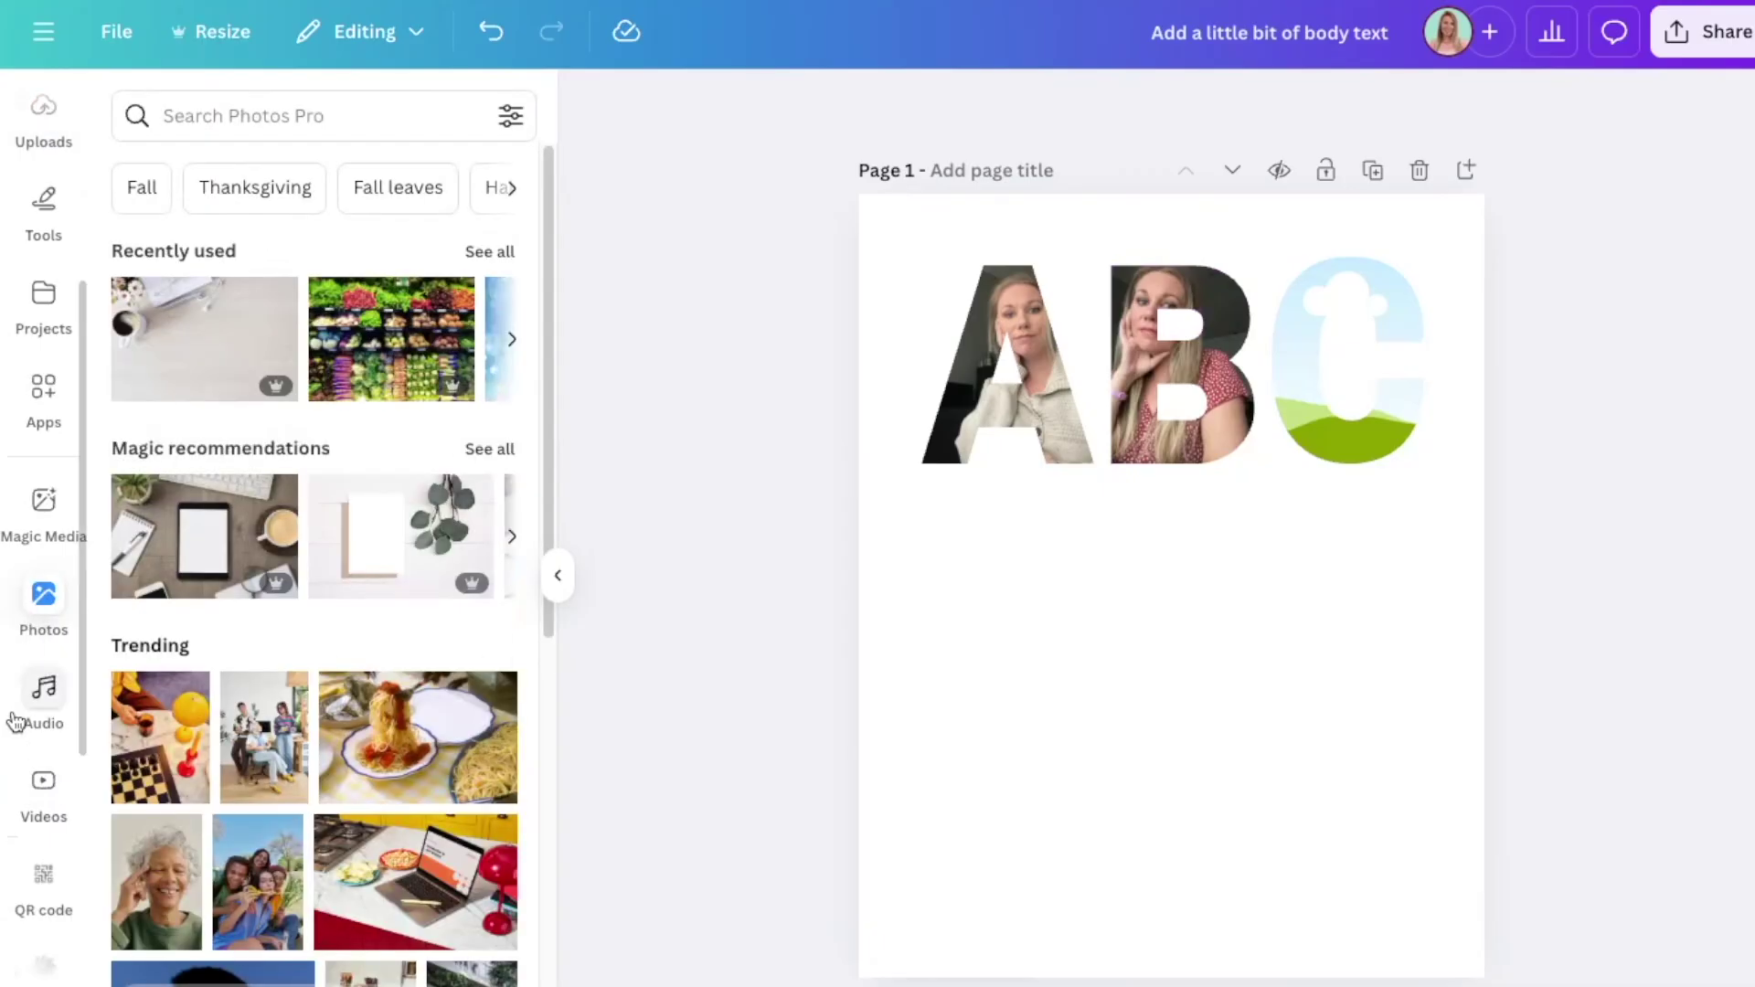
scroll(260, 766, "down", 8)
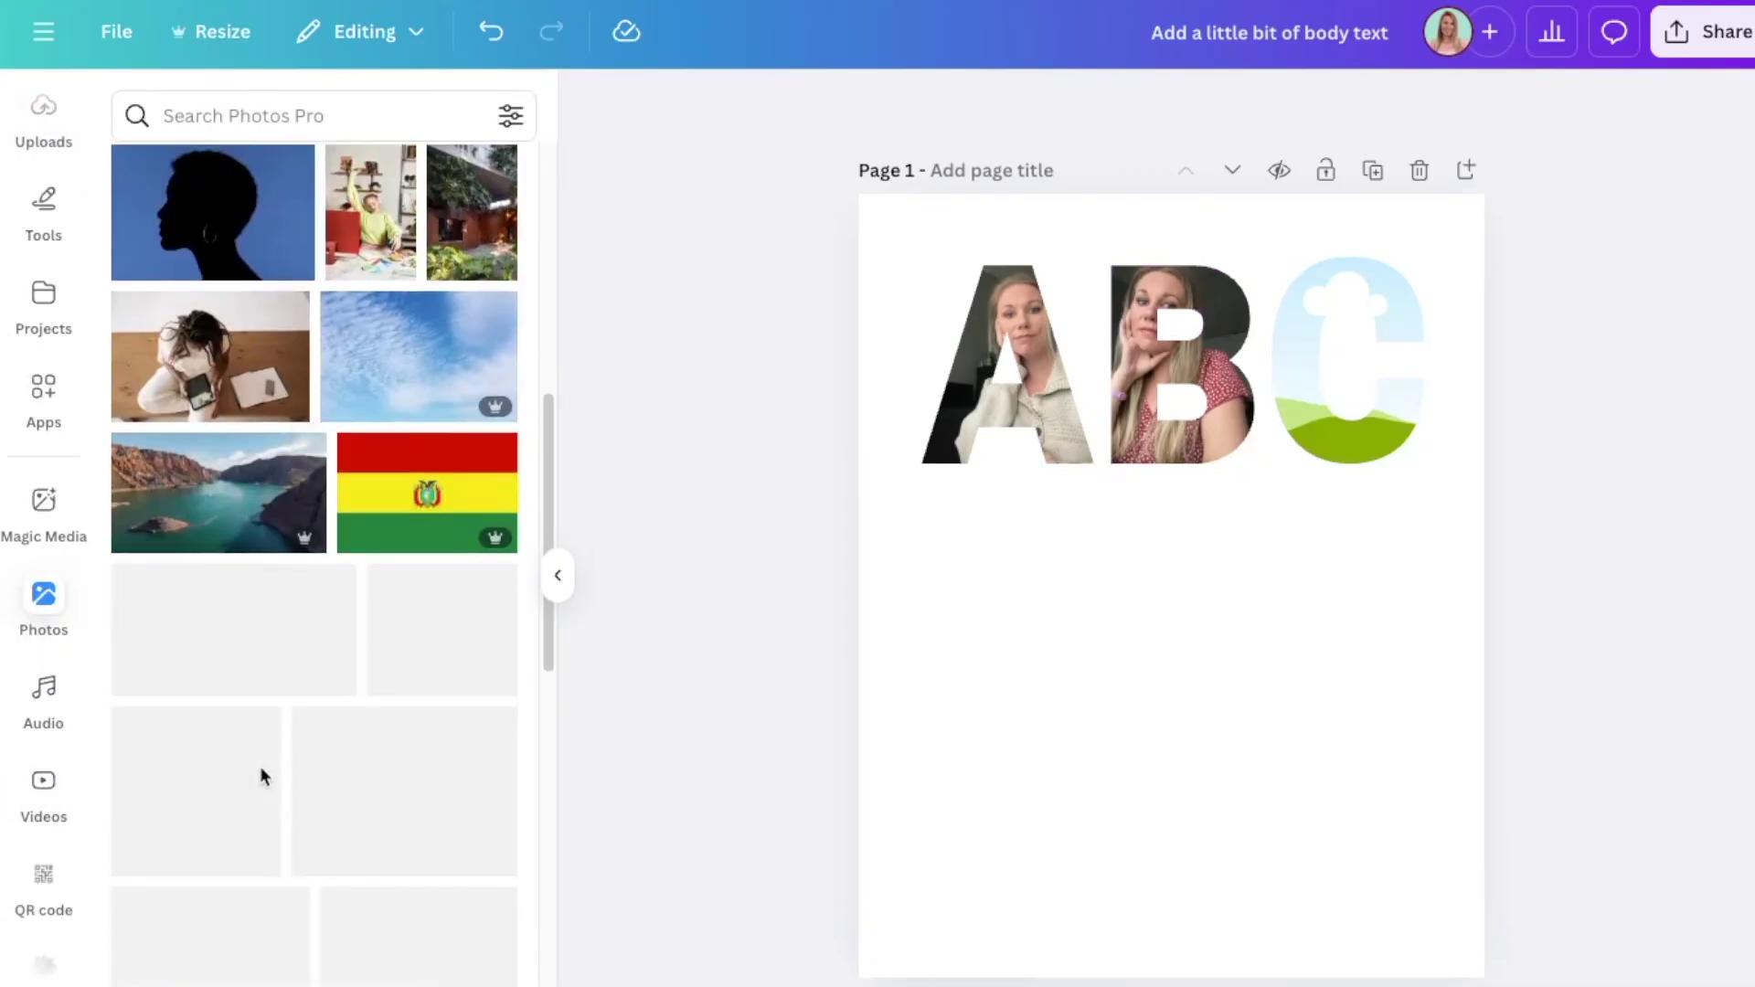
scroll(264, 778, "up", 2)
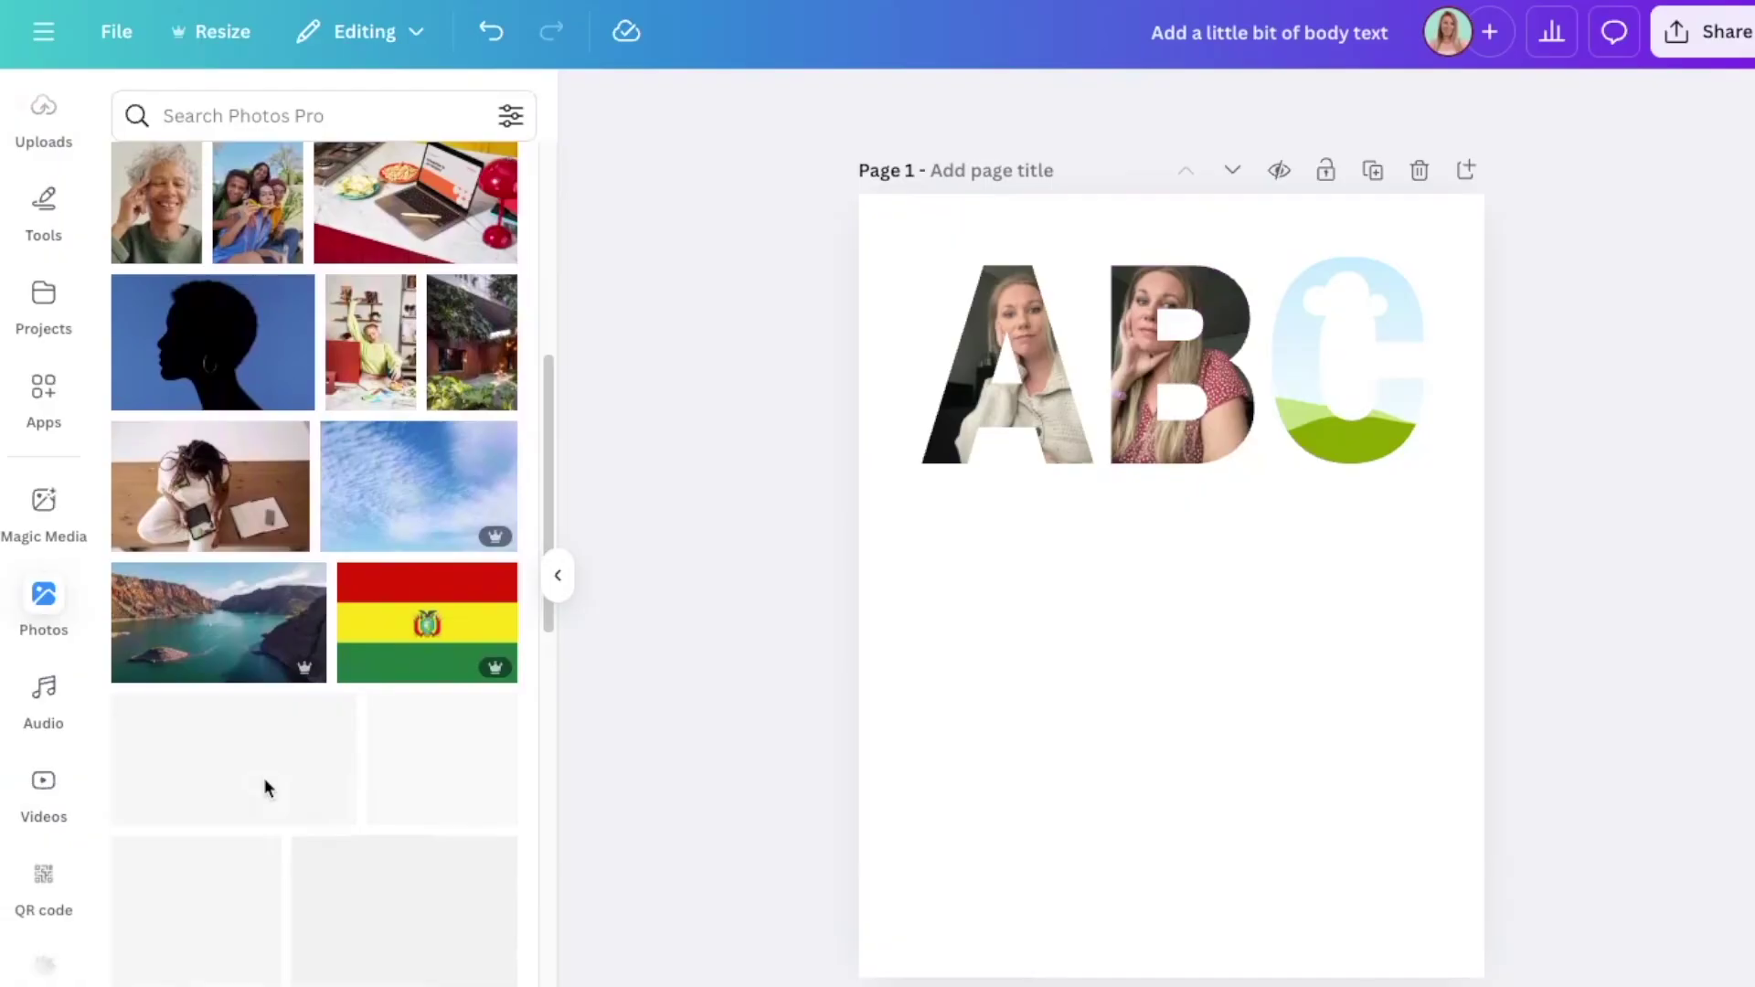
left_click_drag(180, 709, 1343, 370)
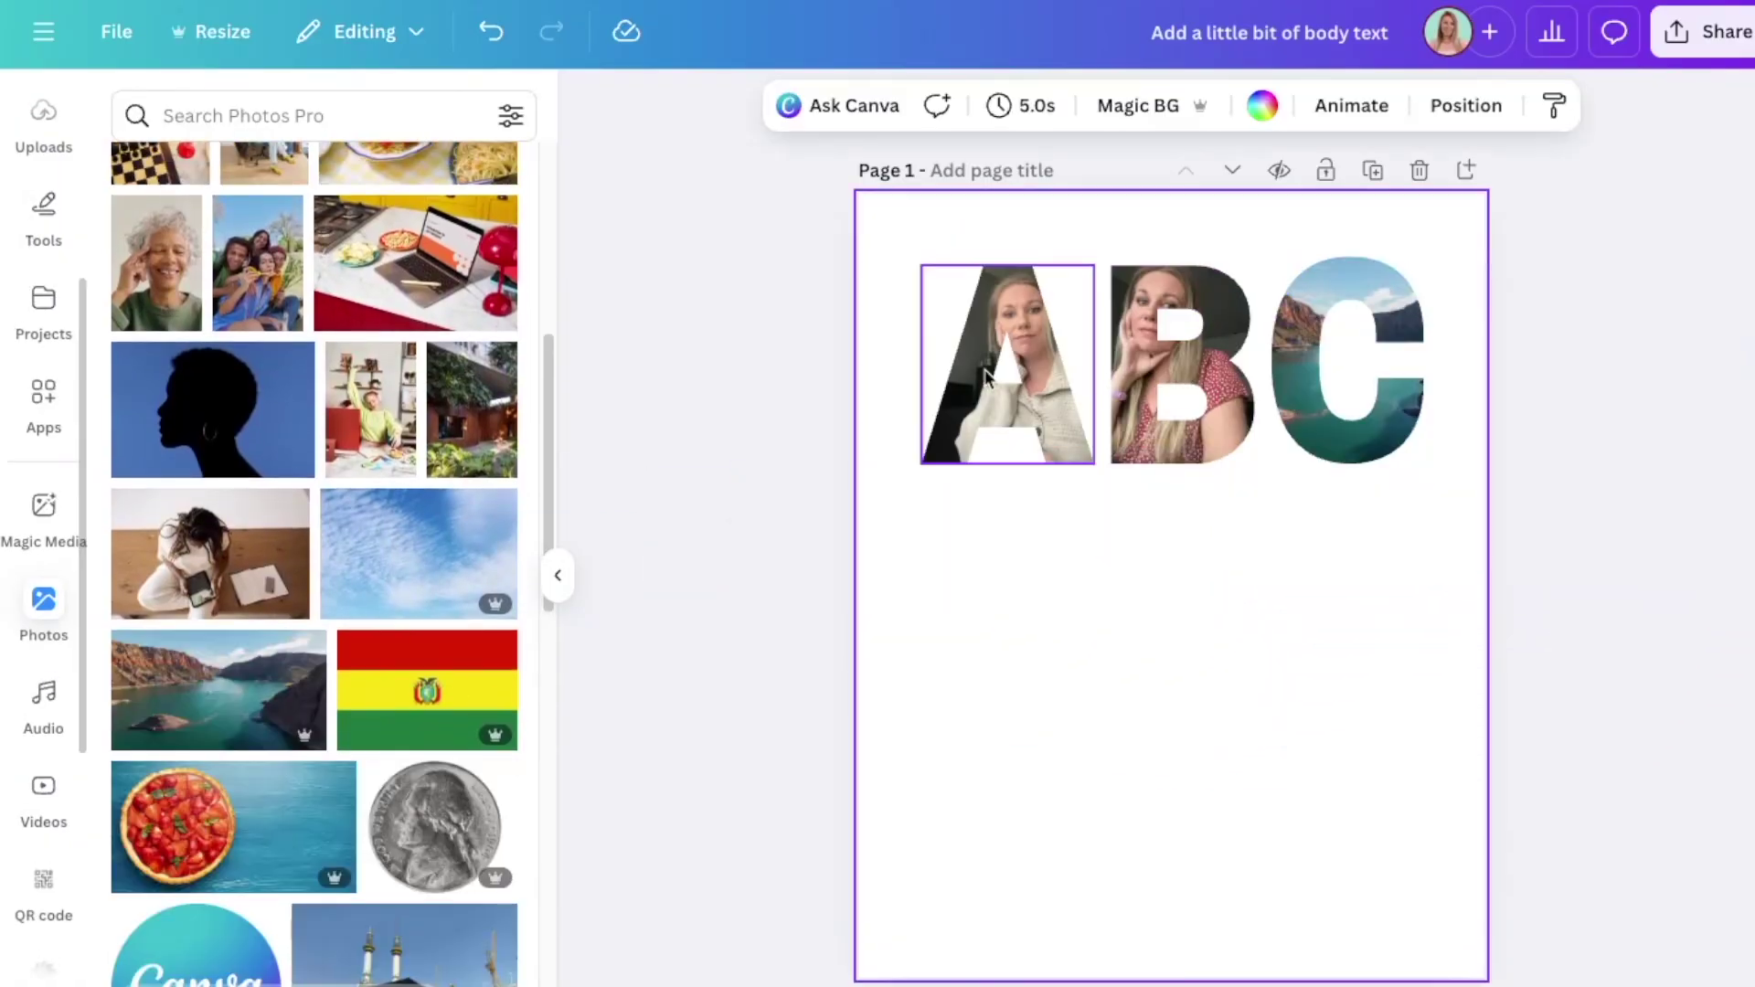
Adjust the crop position of the photo inside the A frame and deselect it
double_click(1056, 404)
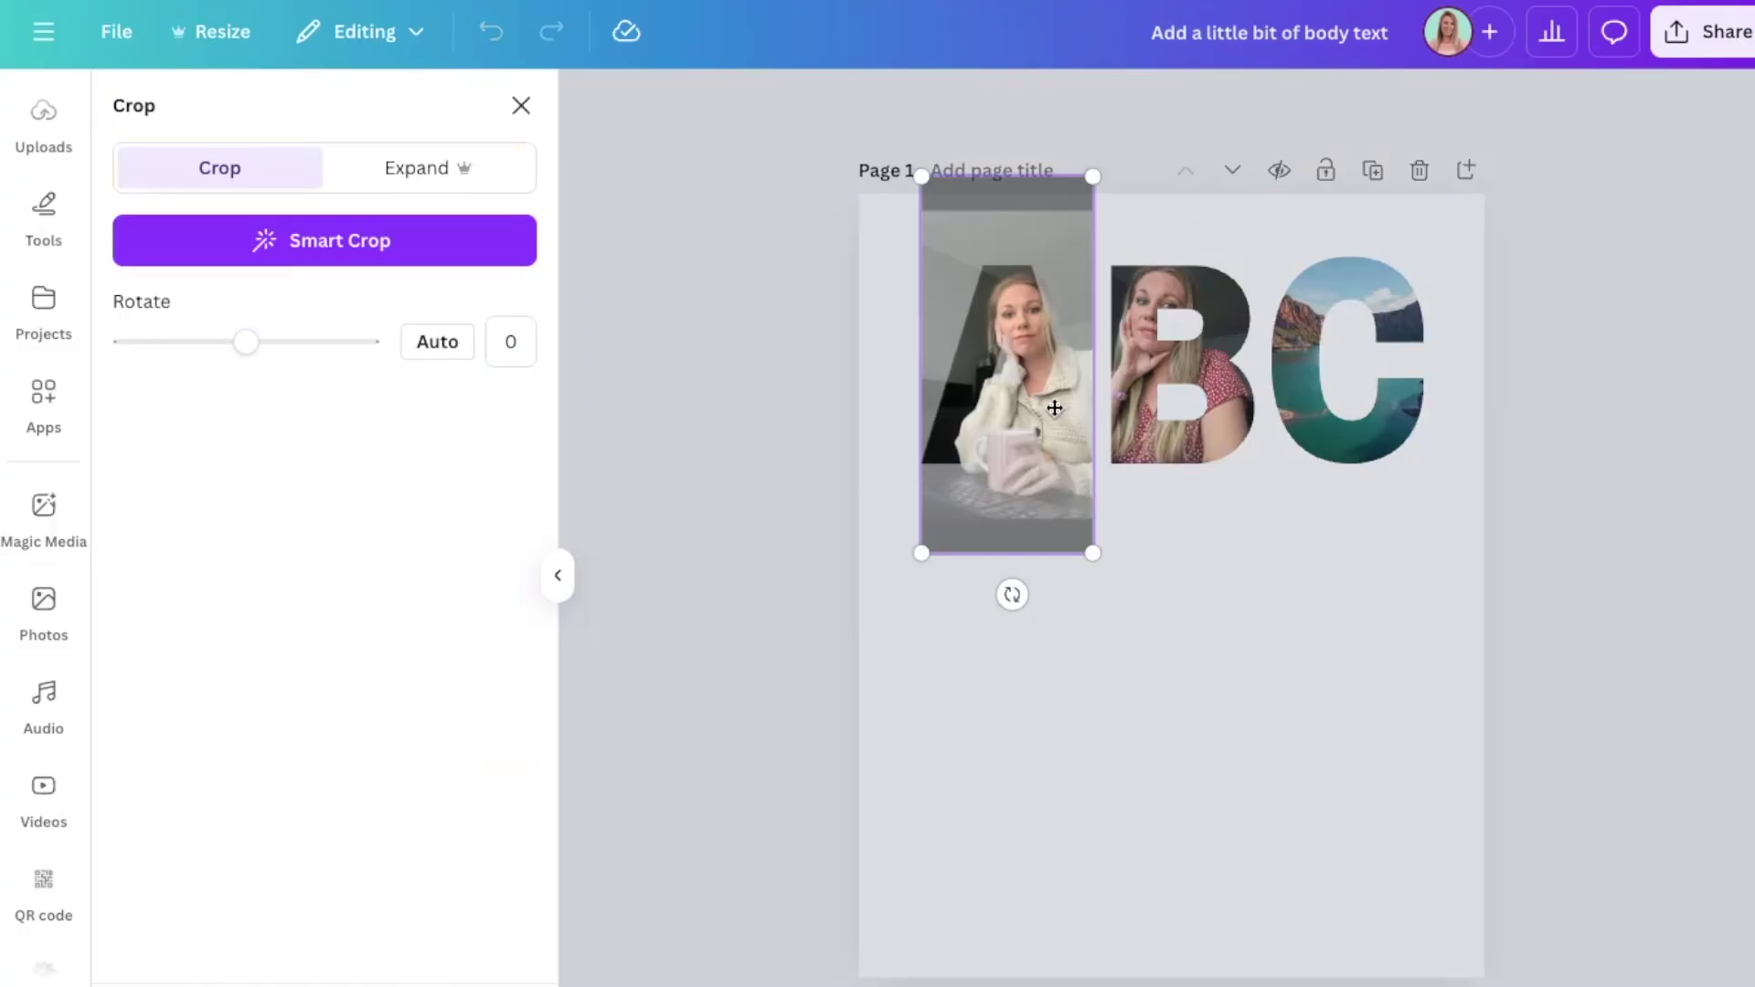
left_click_drag(1041, 441, 966, 409)
left_click(1210, 743)
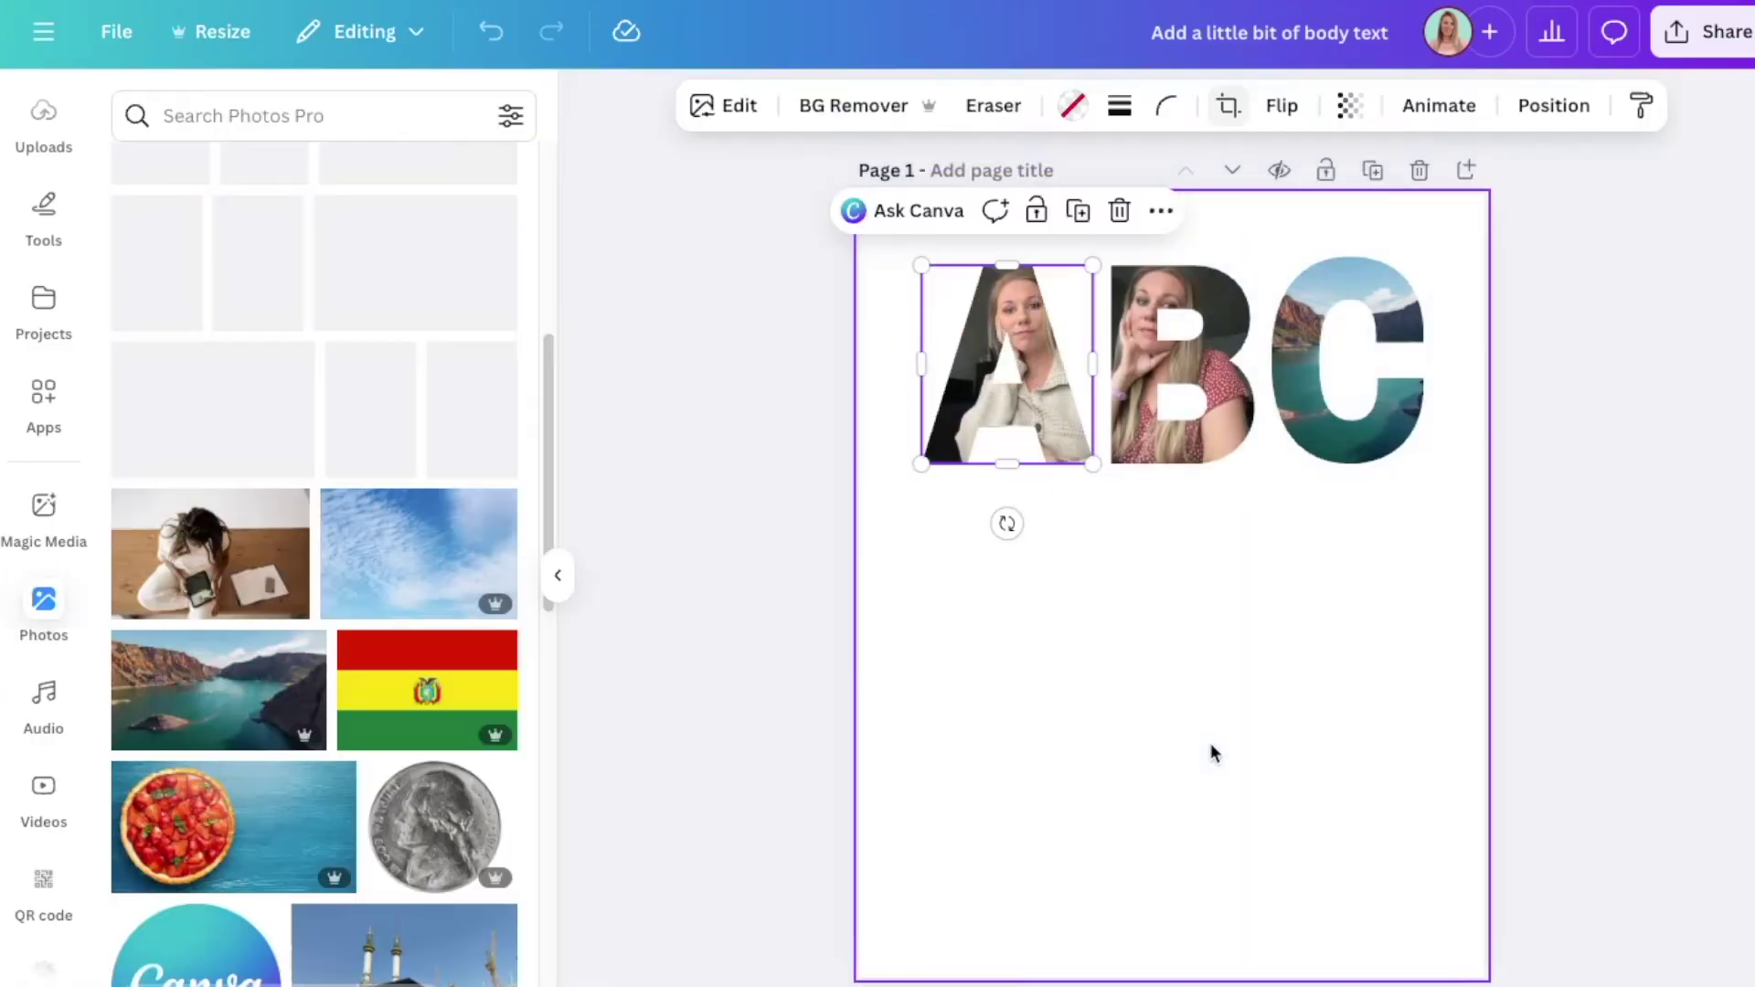
left_click(684, 539)
Add a two-column grid with a narrow left and wide right cell, shrink it and place it below the letters
left_click(44, 216)
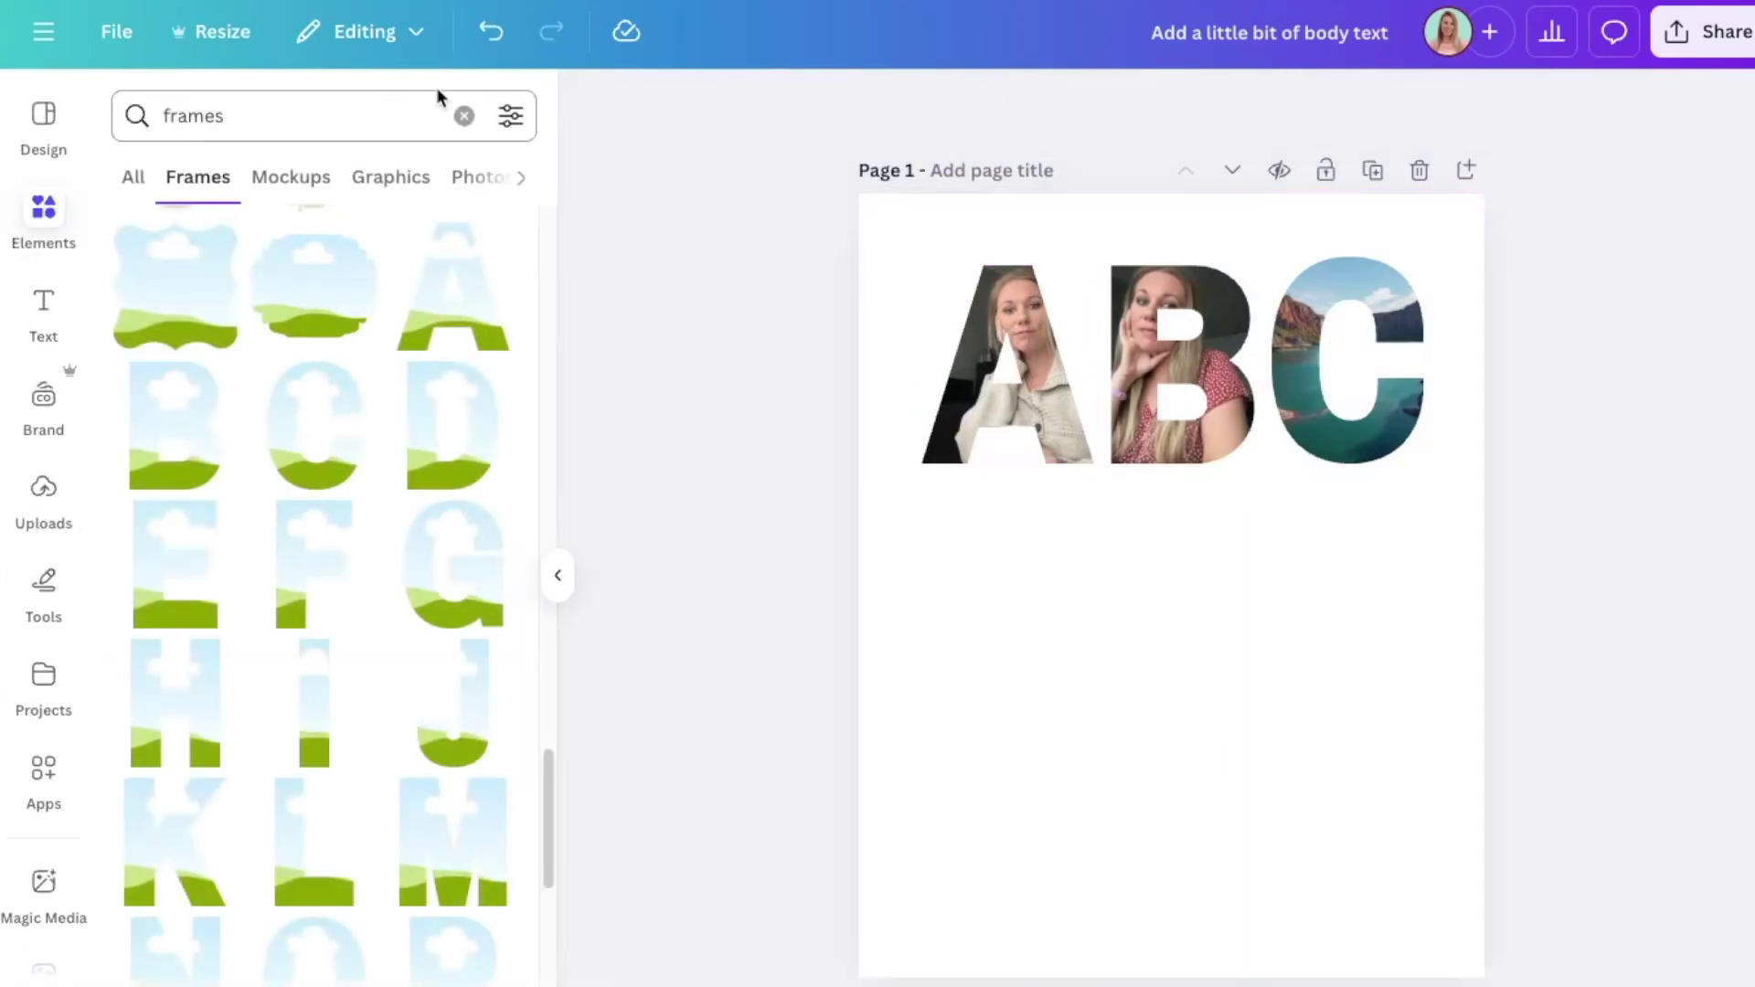
left_click(464, 117)
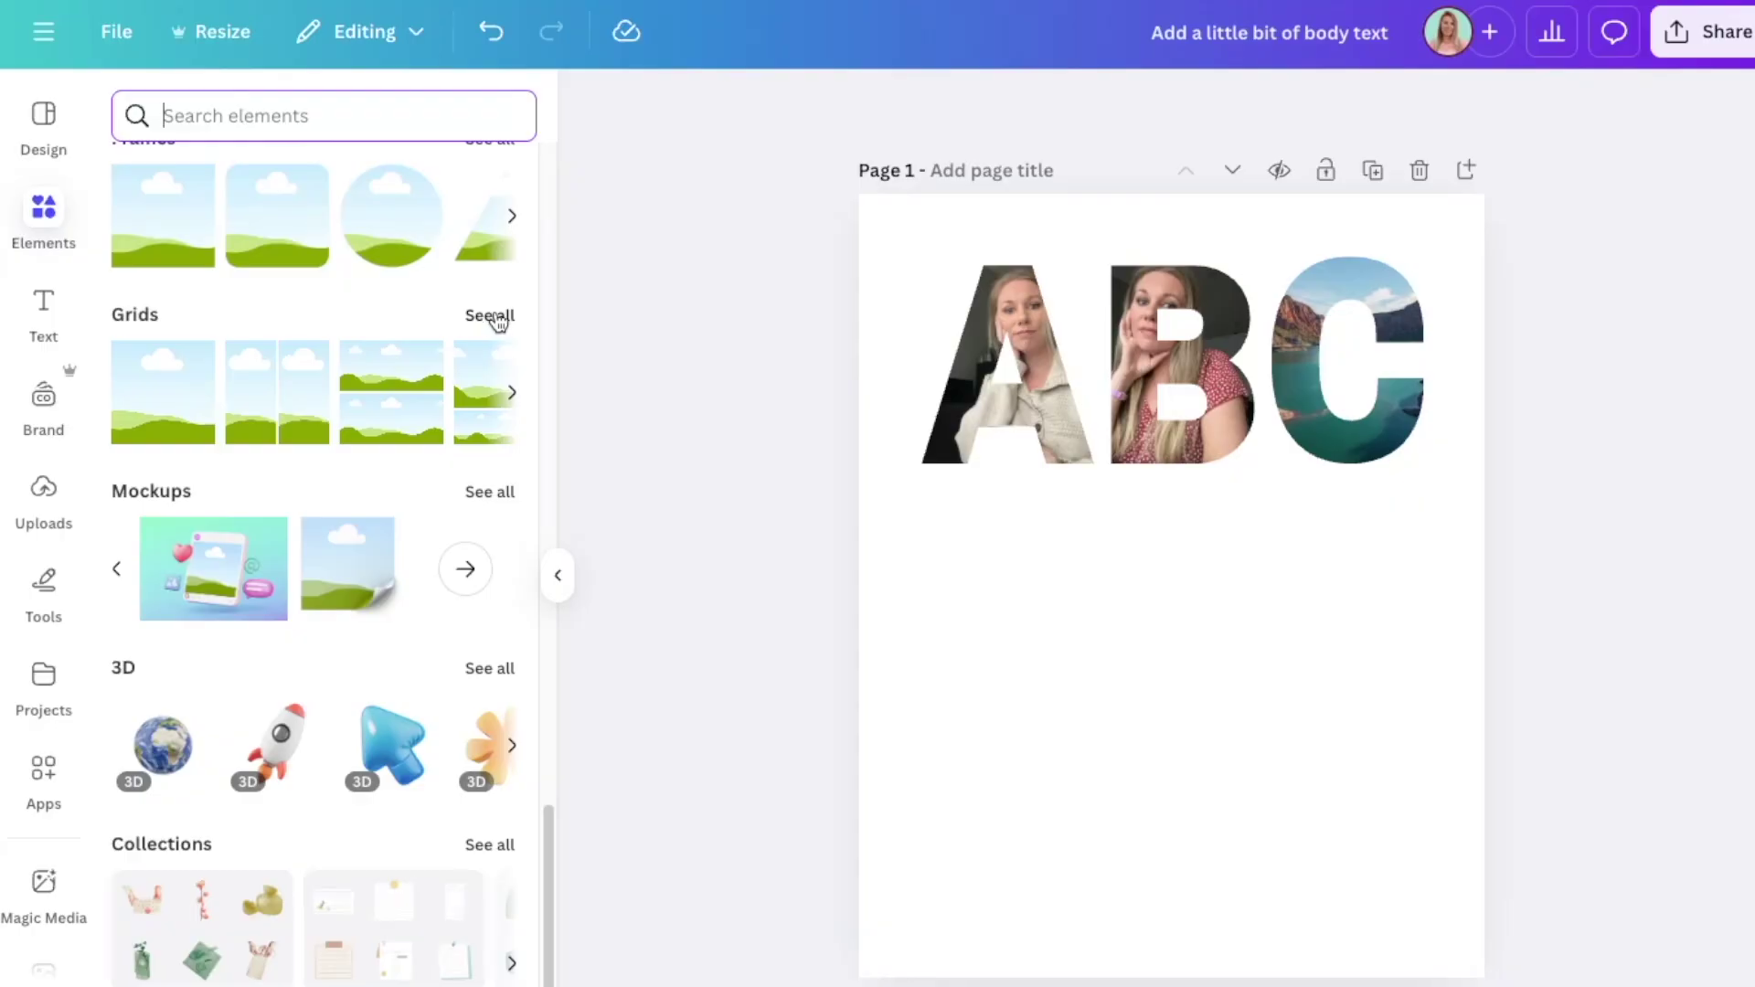
left_click(490, 315)
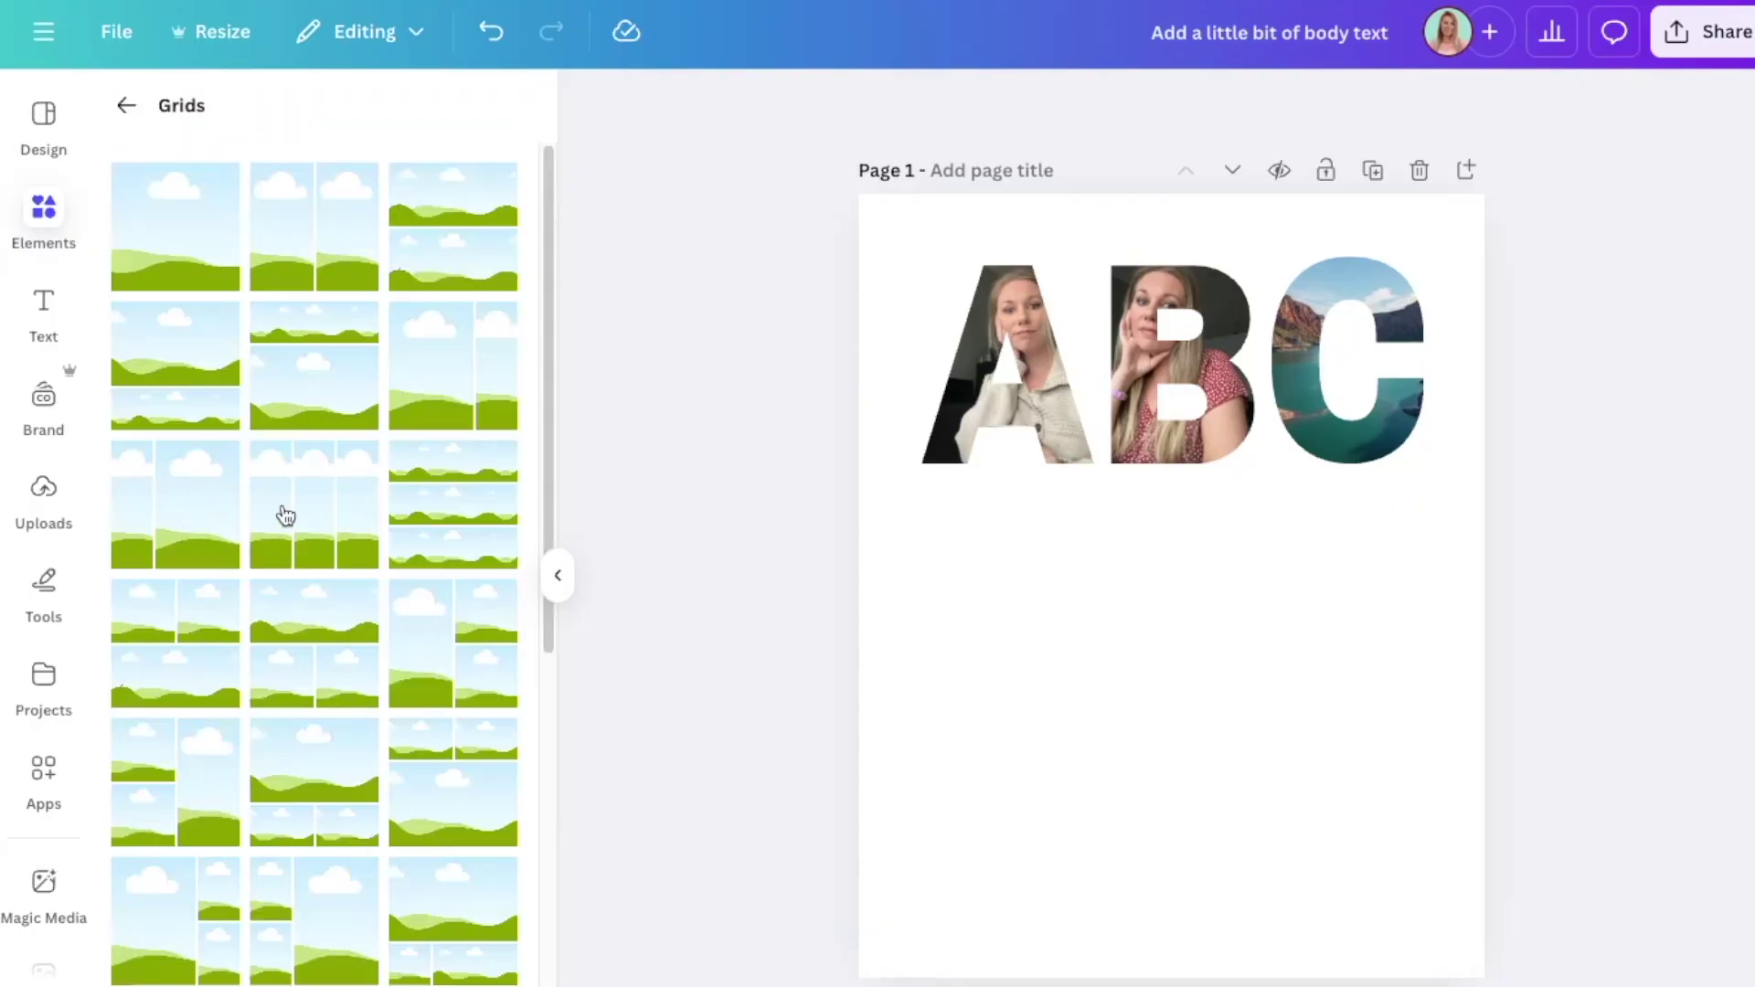
left_click(157, 518)
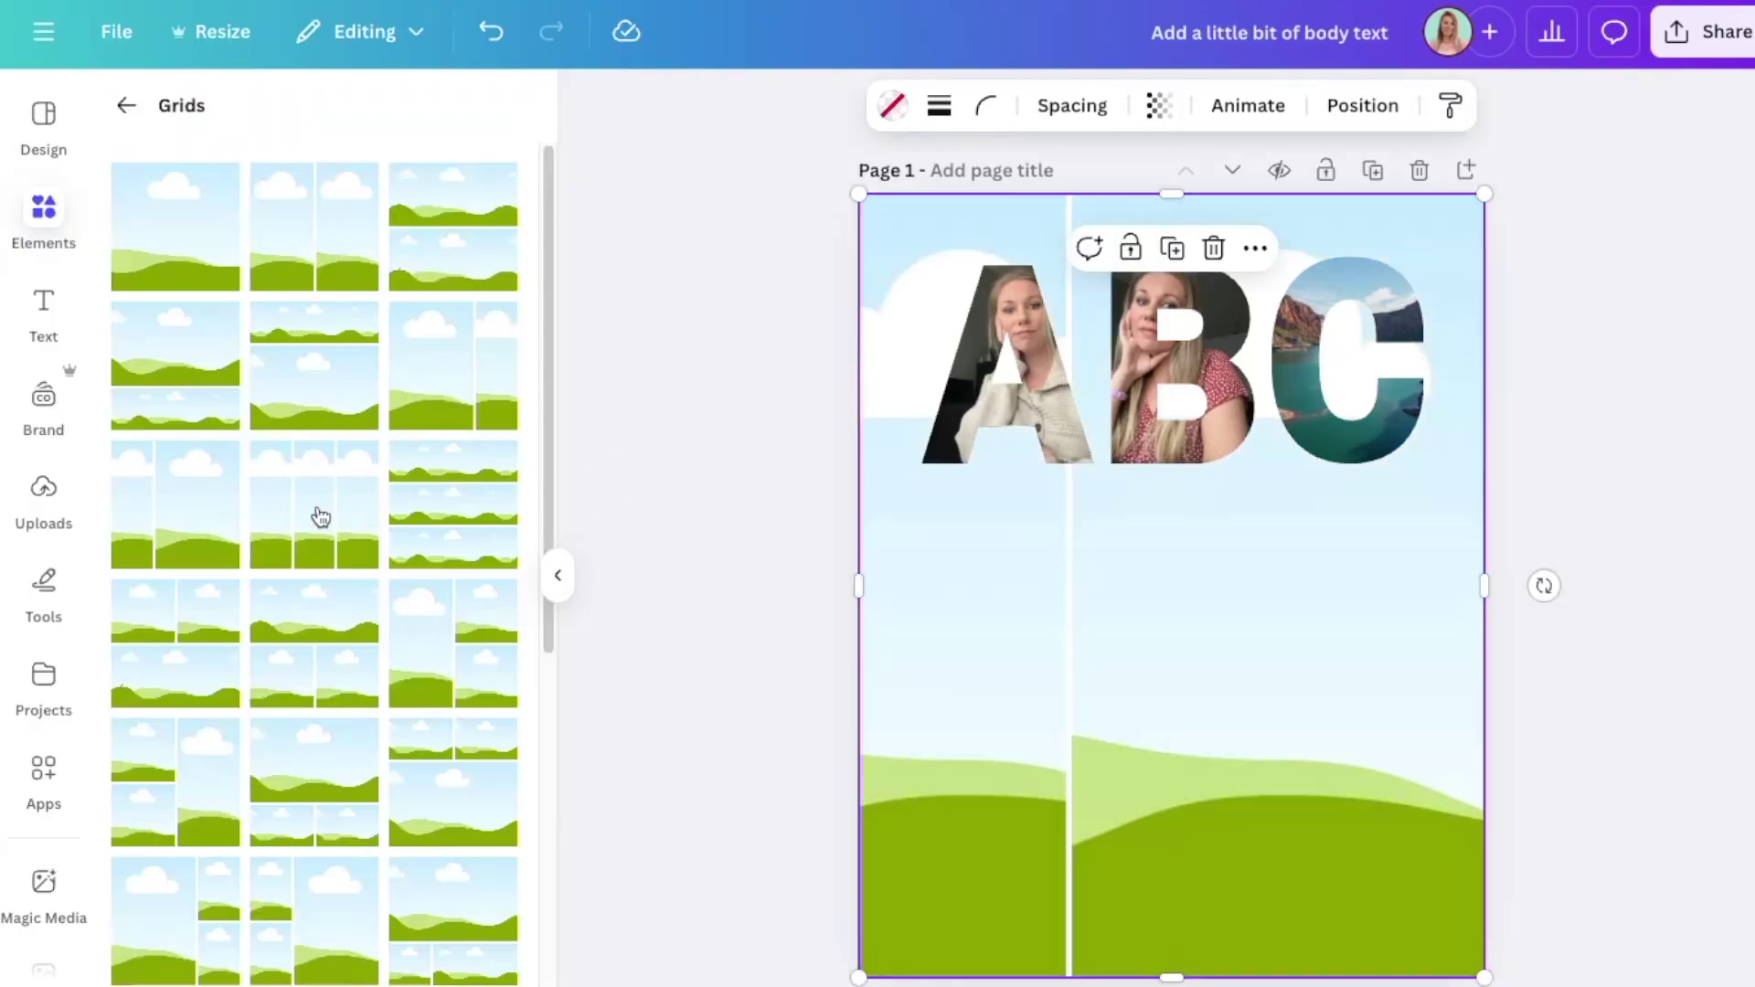
left_click_drag(1485, 193, 1141, 594)
left_click_drag(911, 807, 1059, 745)
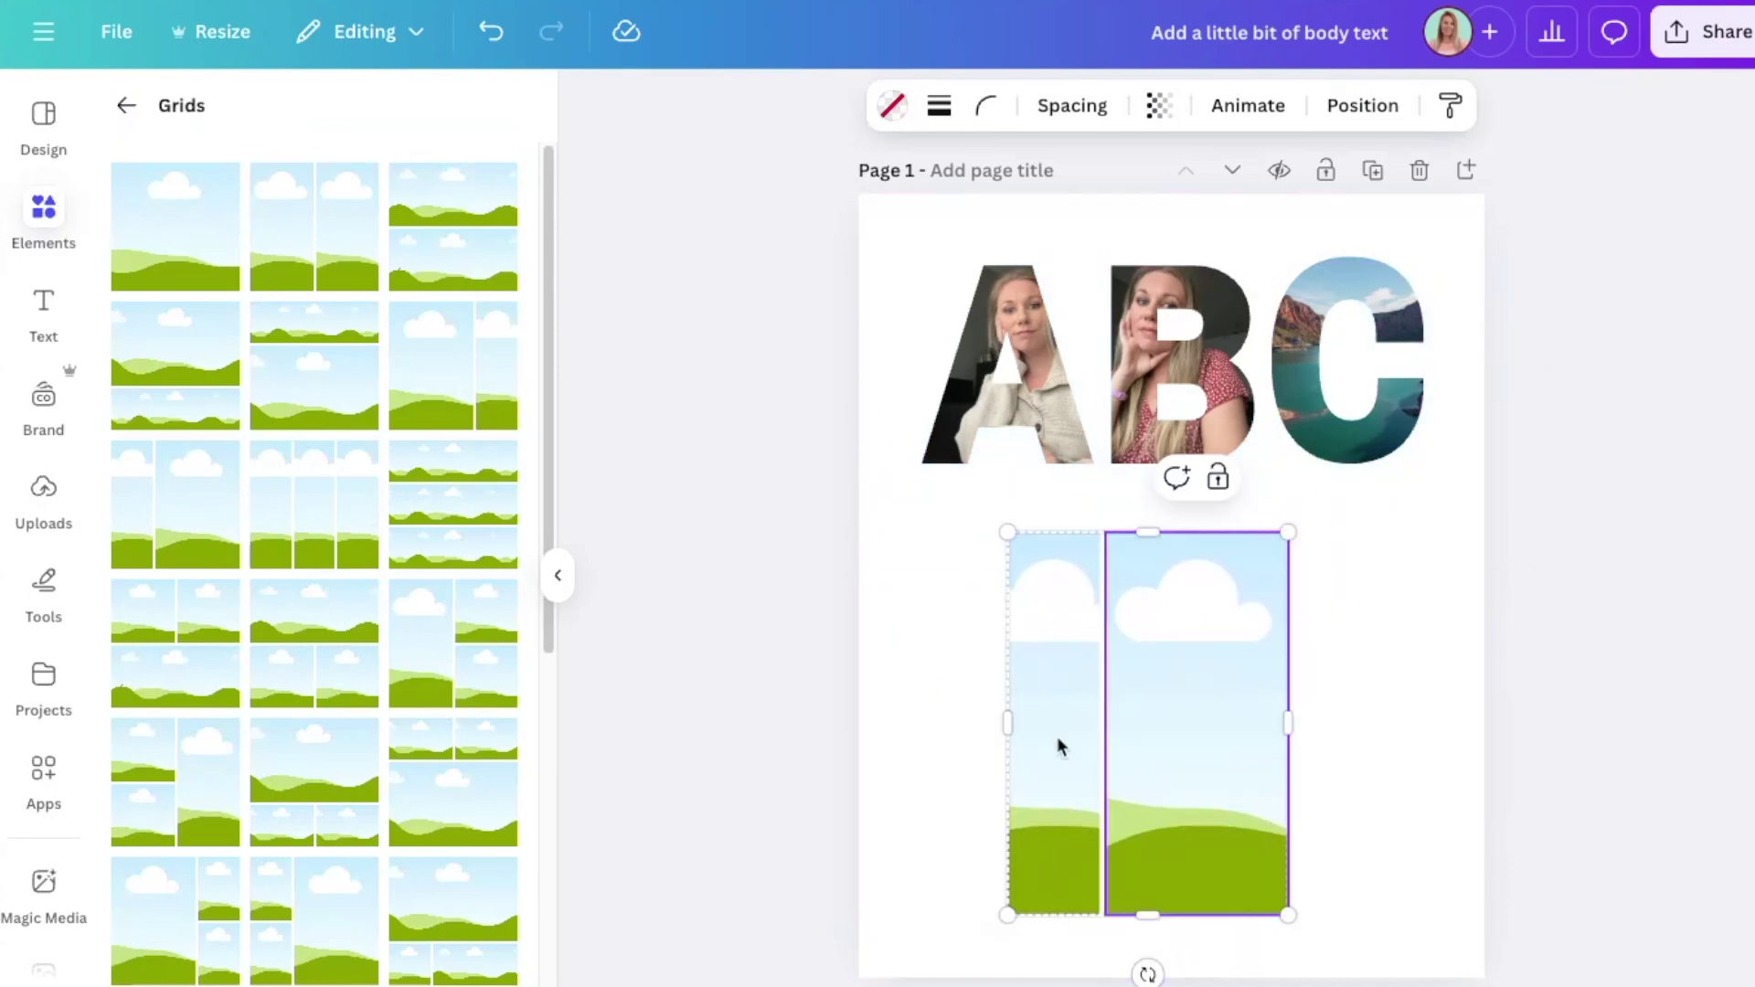
Search the stock videos for "nature"
scroll(44, 704, "down", 4)
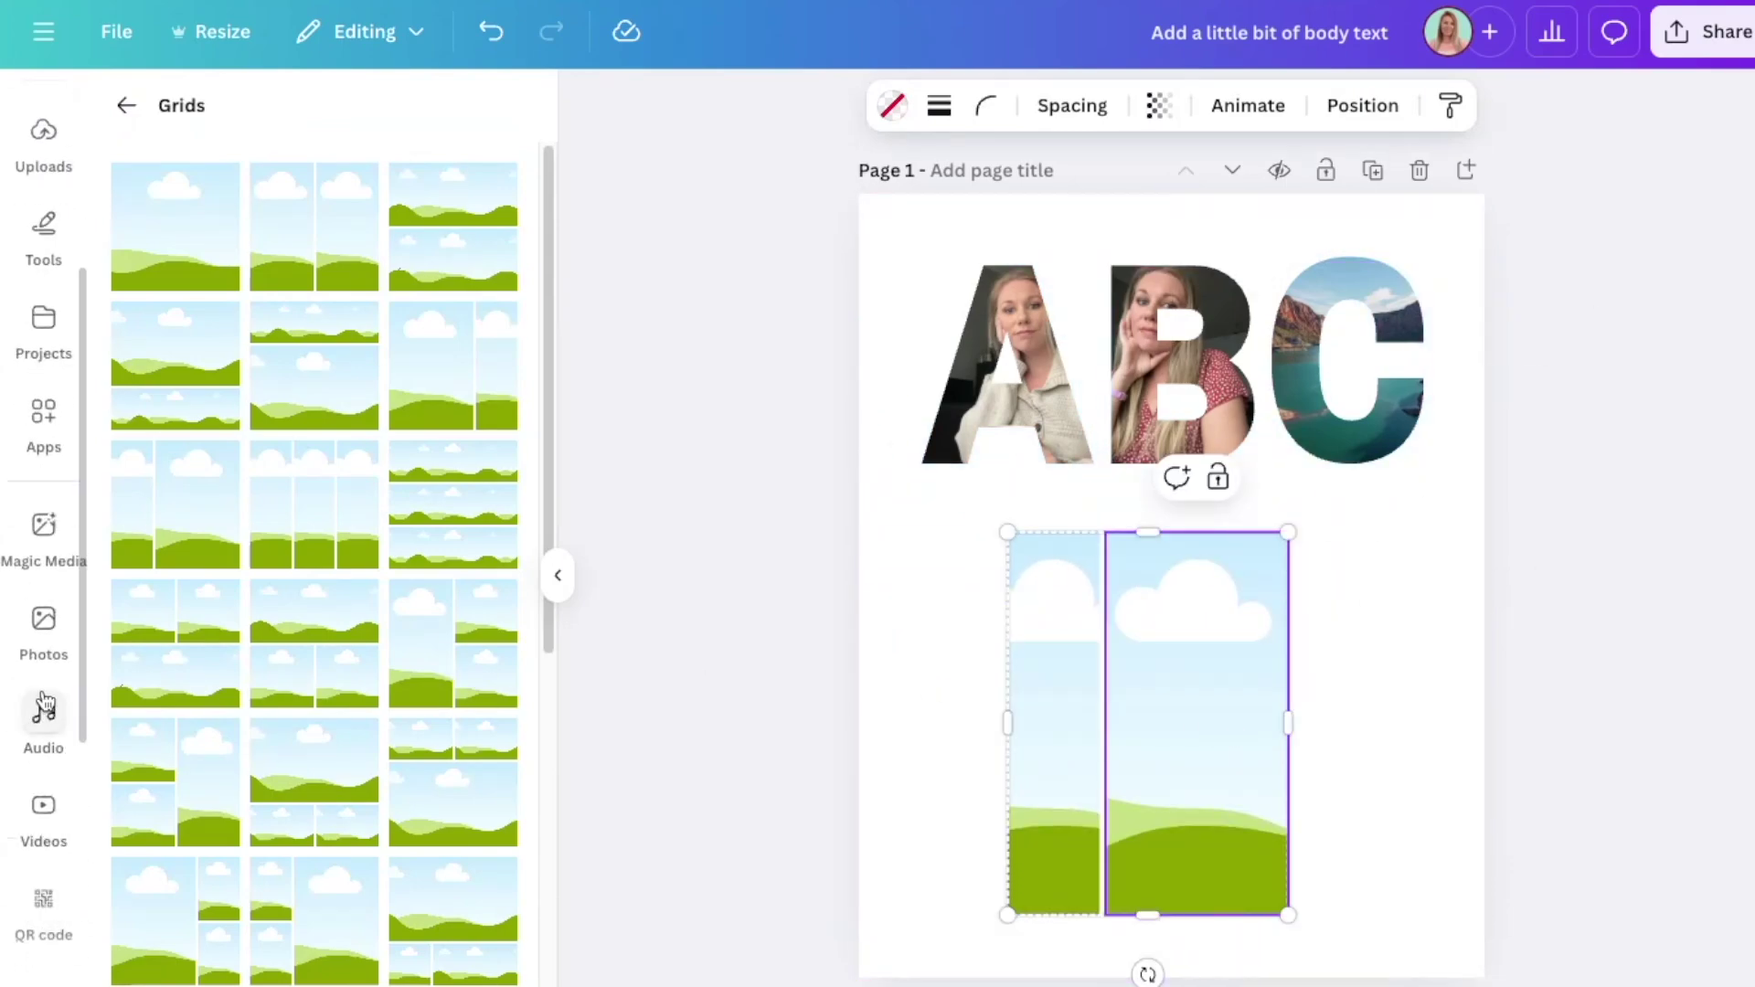
left_click(44, 621)
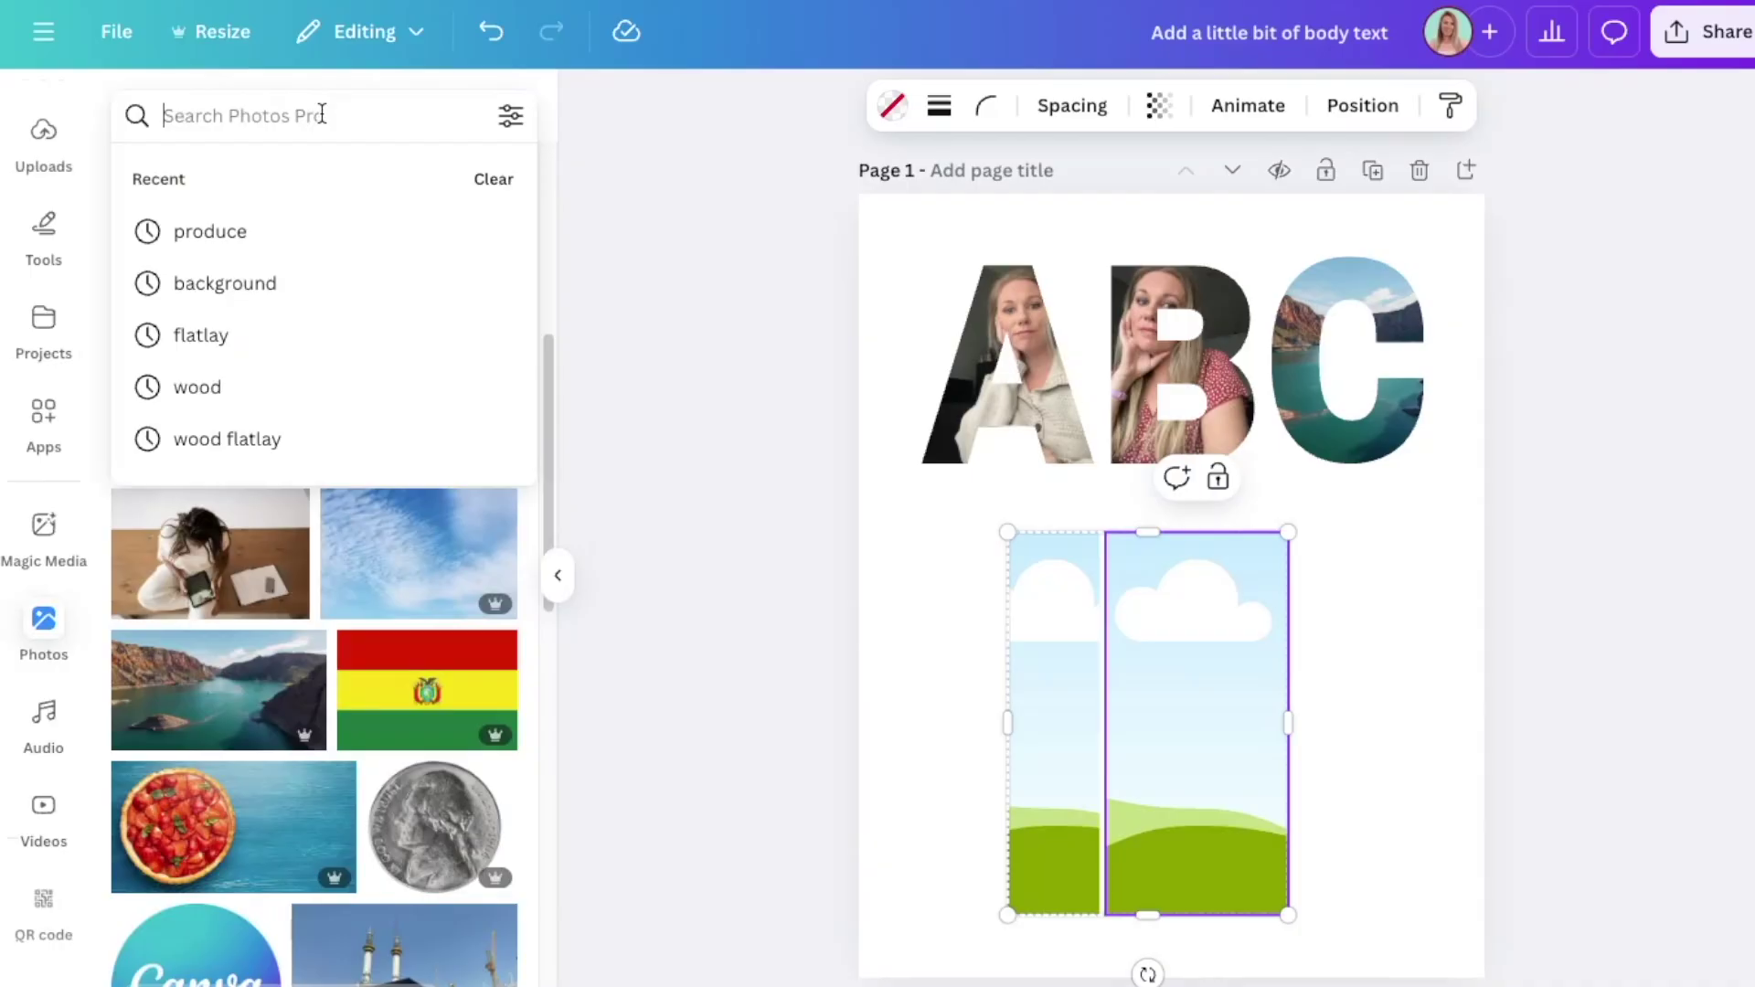
left_click(44, 804)
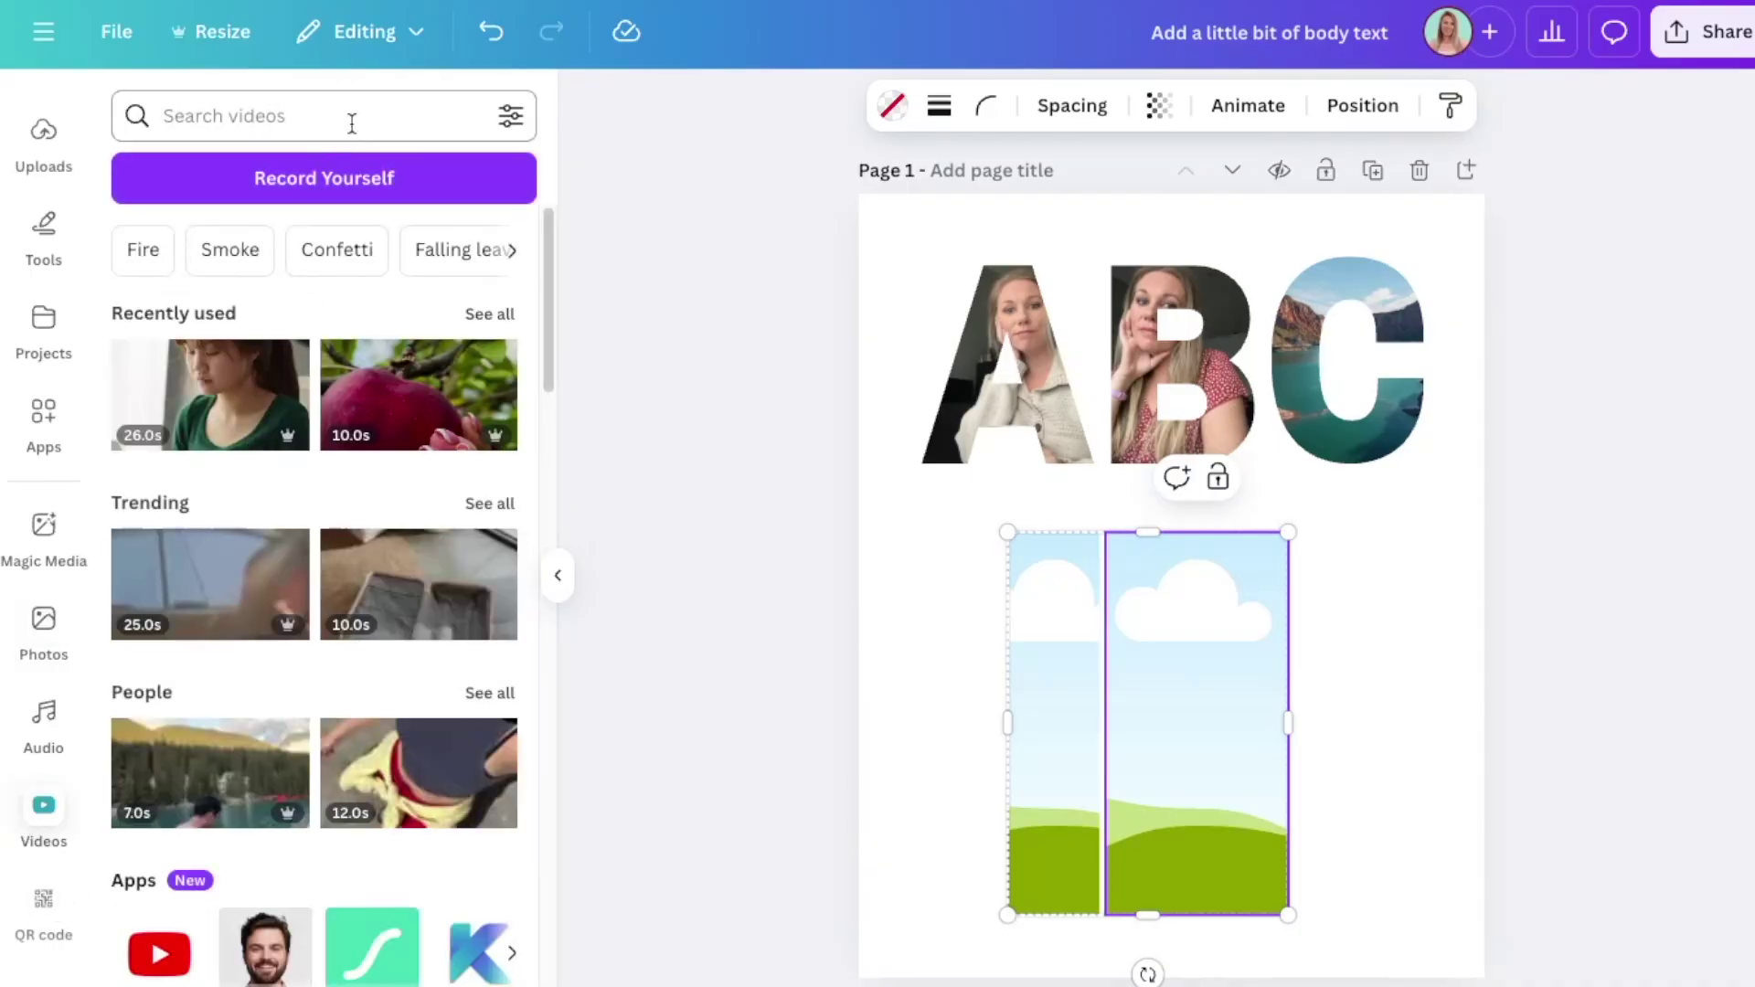
left_click(356, 116)
type("nature")
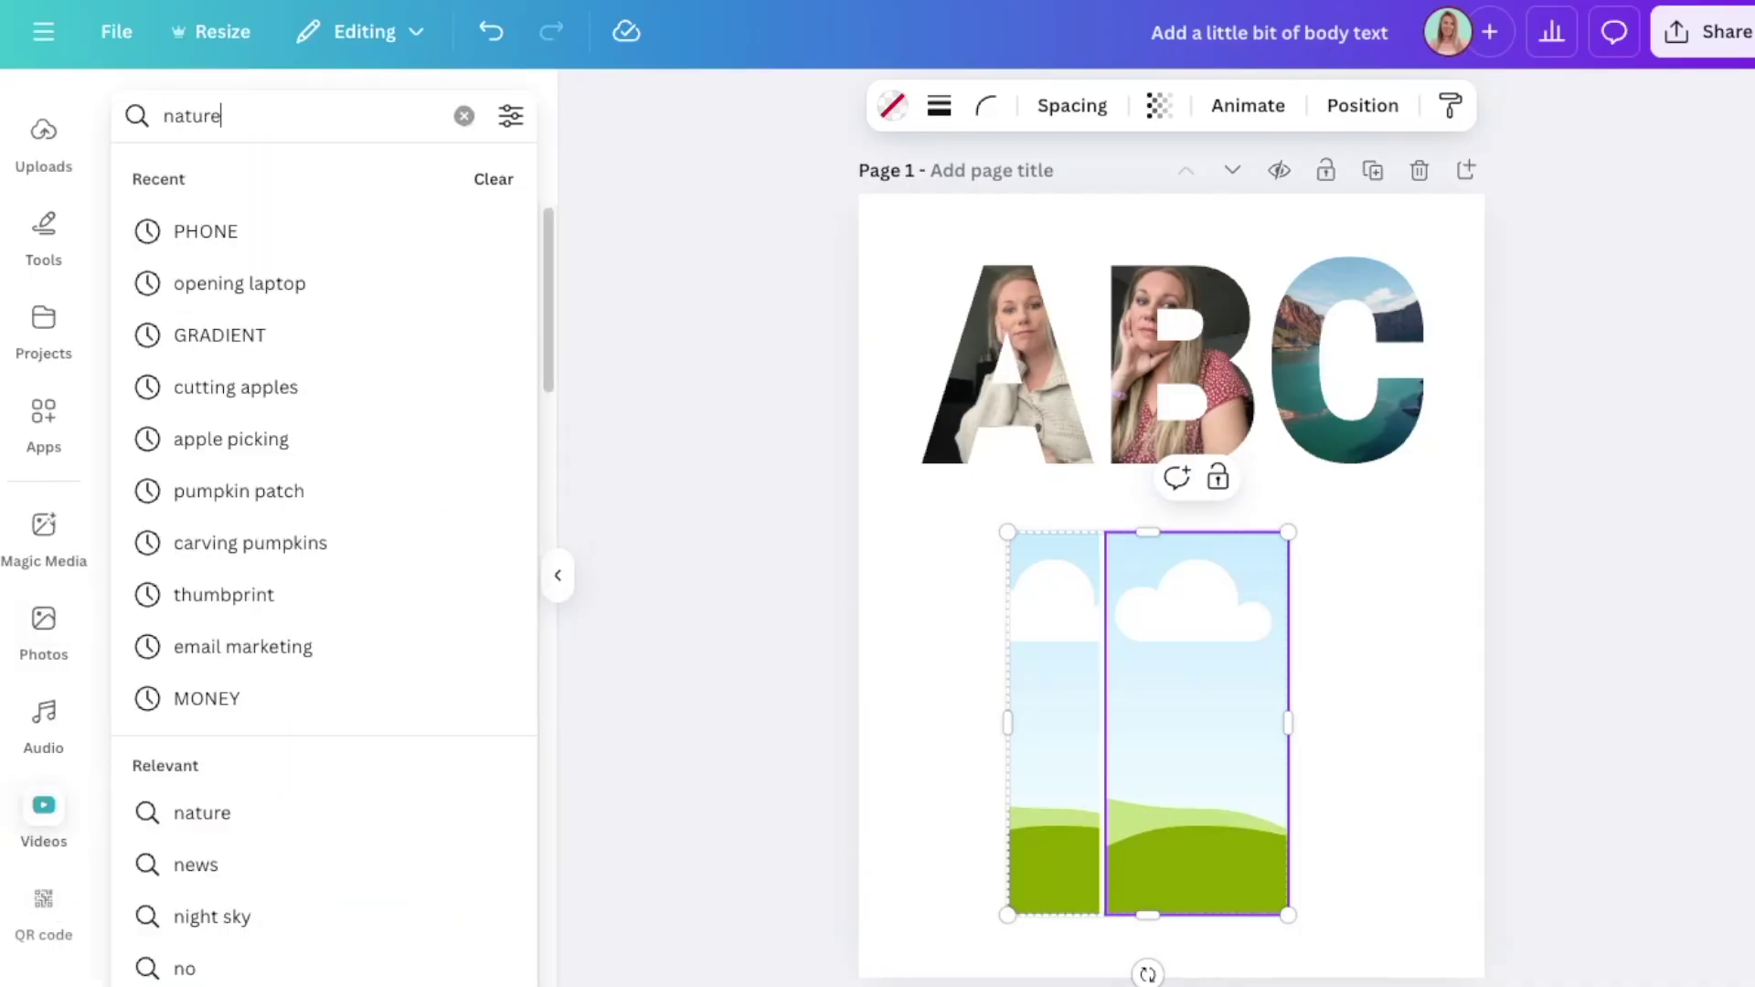
key("Return")
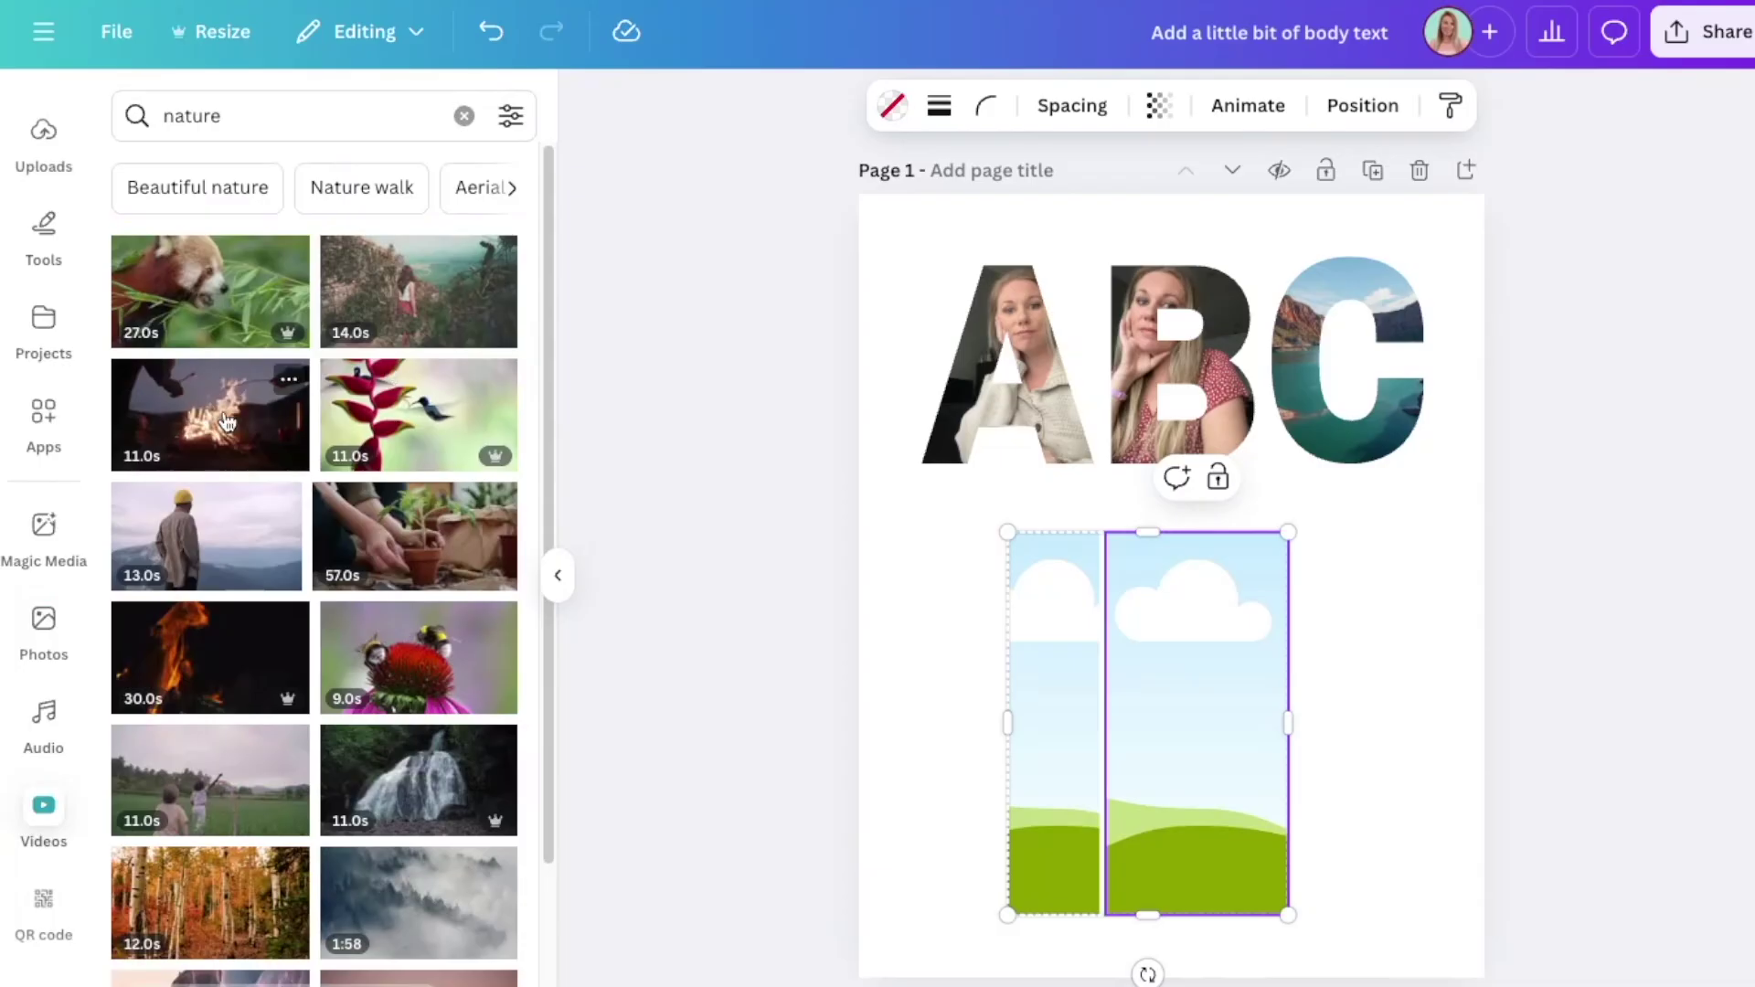
Fill both grid cells with the 11.0s campfire video and replace the narrow left one with the 30.0s close-up flames video
left_click_drag(222, 418, 1067, 715)
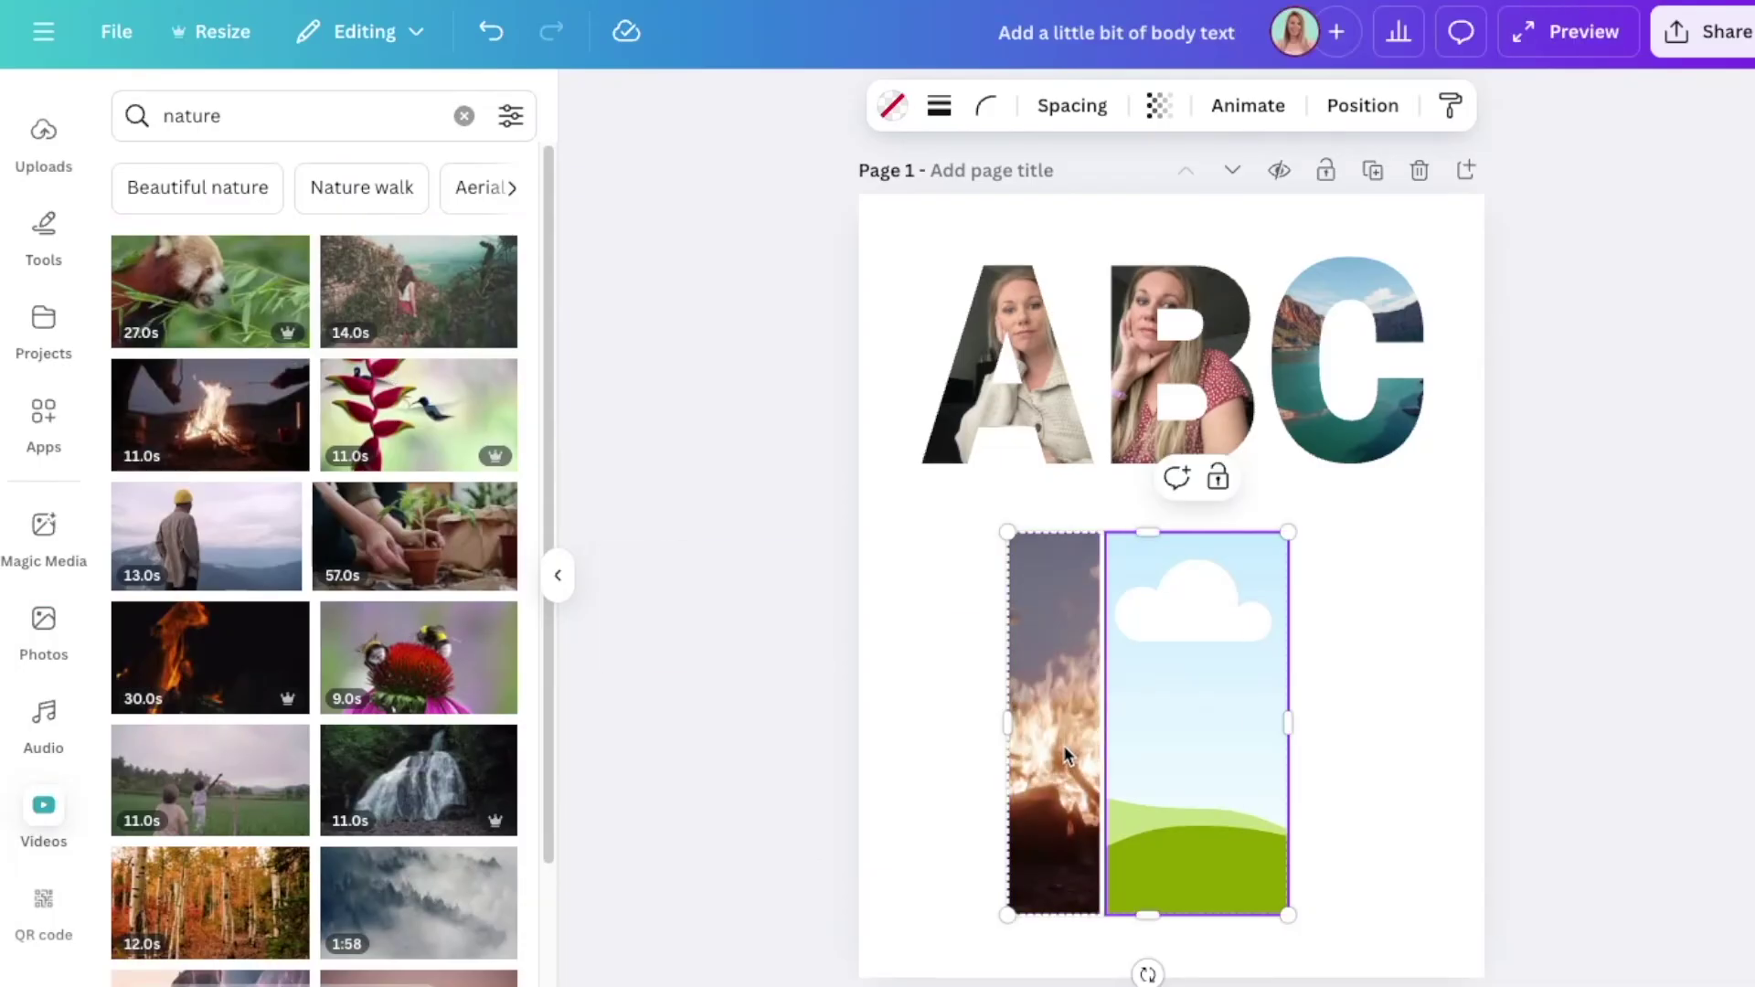
left_click_drag(216, 461, 1215, 703)
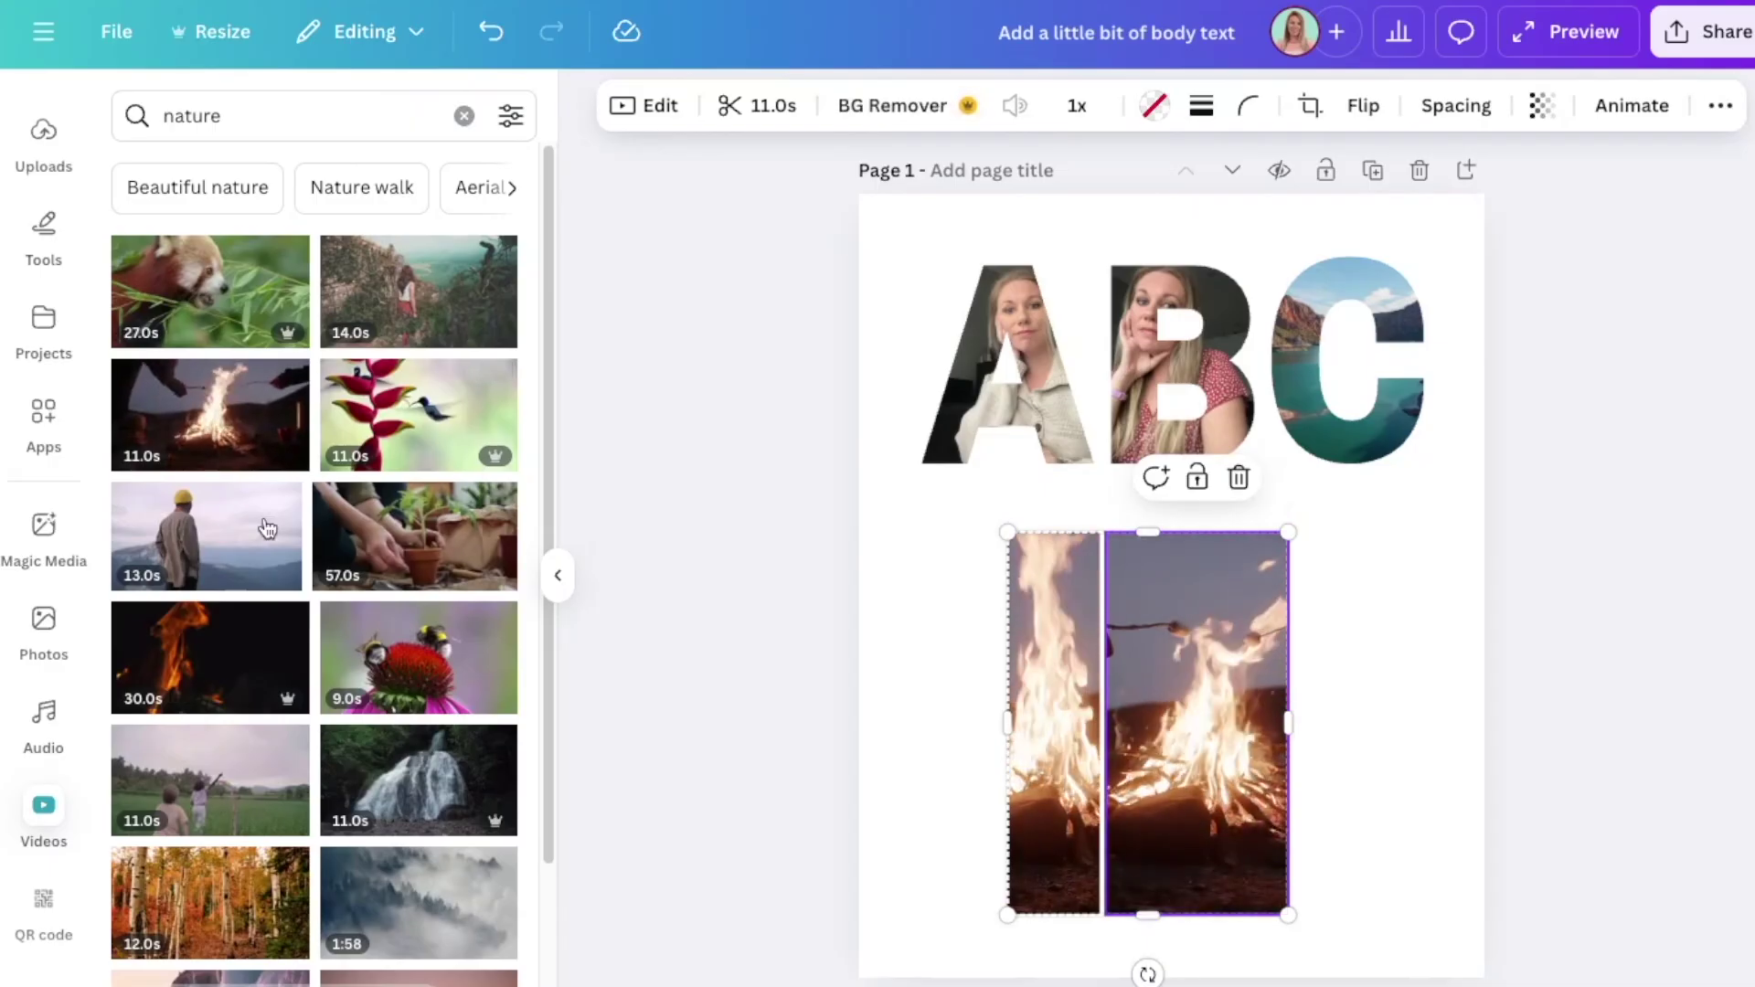
scroll(233, 567, "down", 1)
left_click_drag(235, 572, 1040, 708)
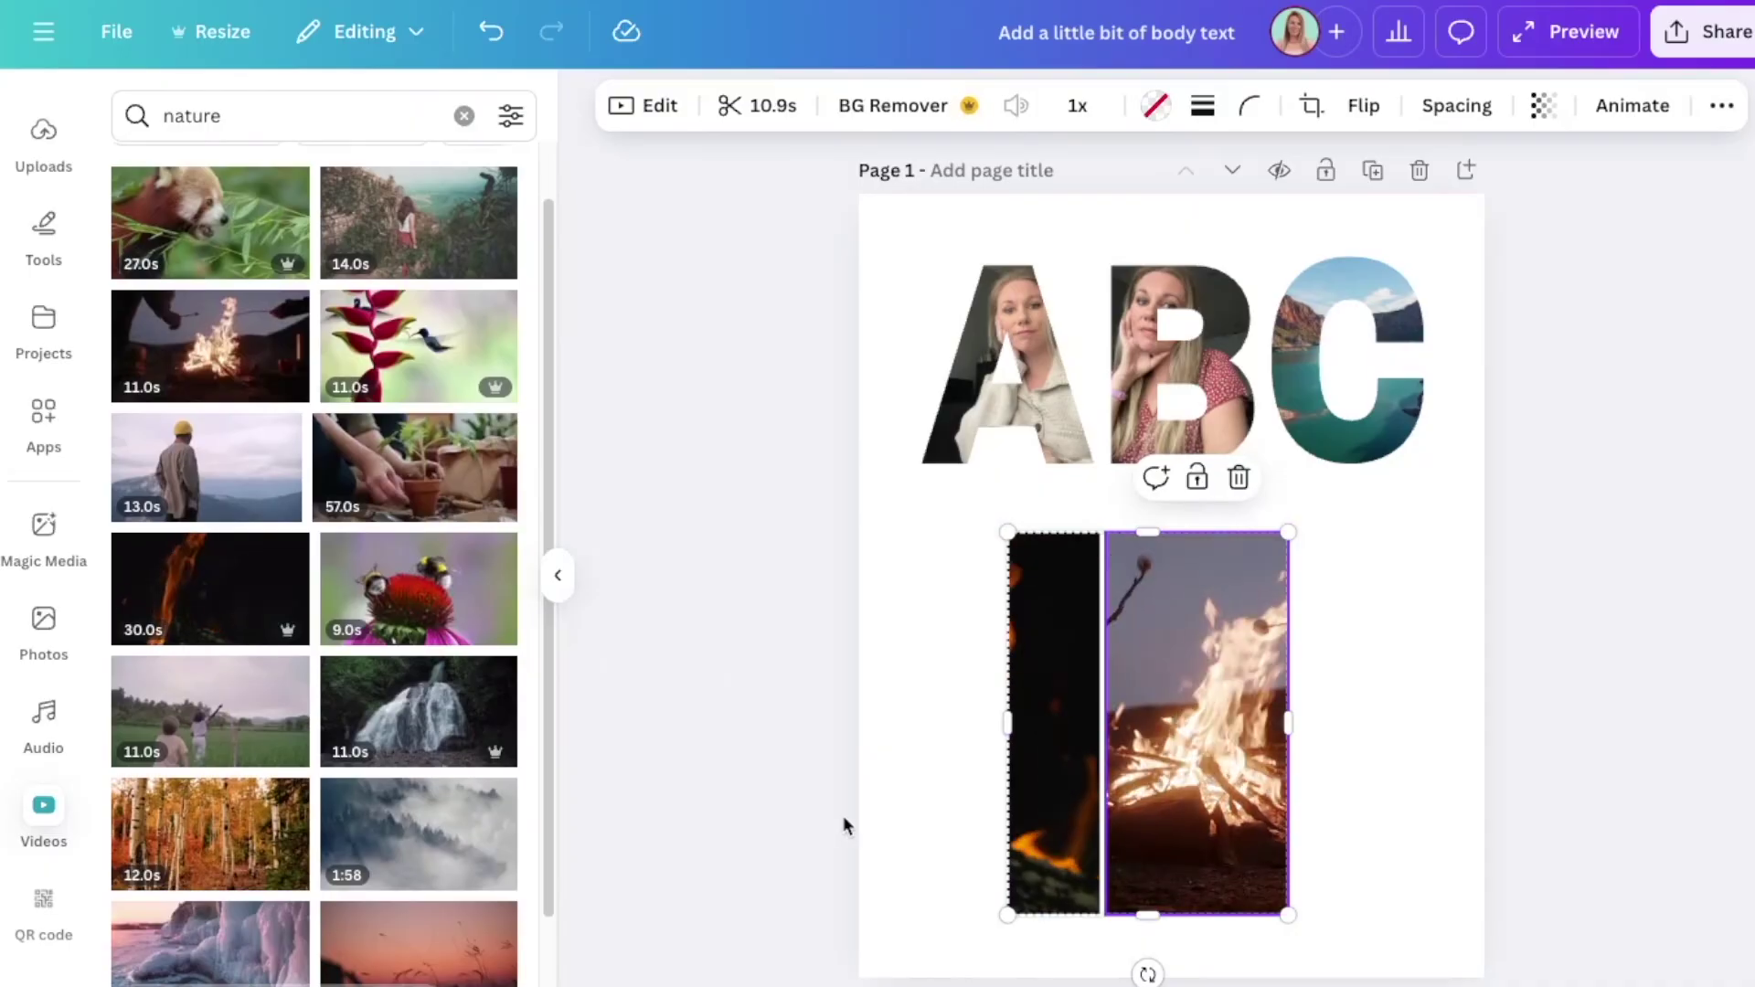
Reposition the close-up flames video inside the narrow grid cell so the flames fill the visible crop, and deselect it
left_click(1362, 809)
left_click(1051, 724)
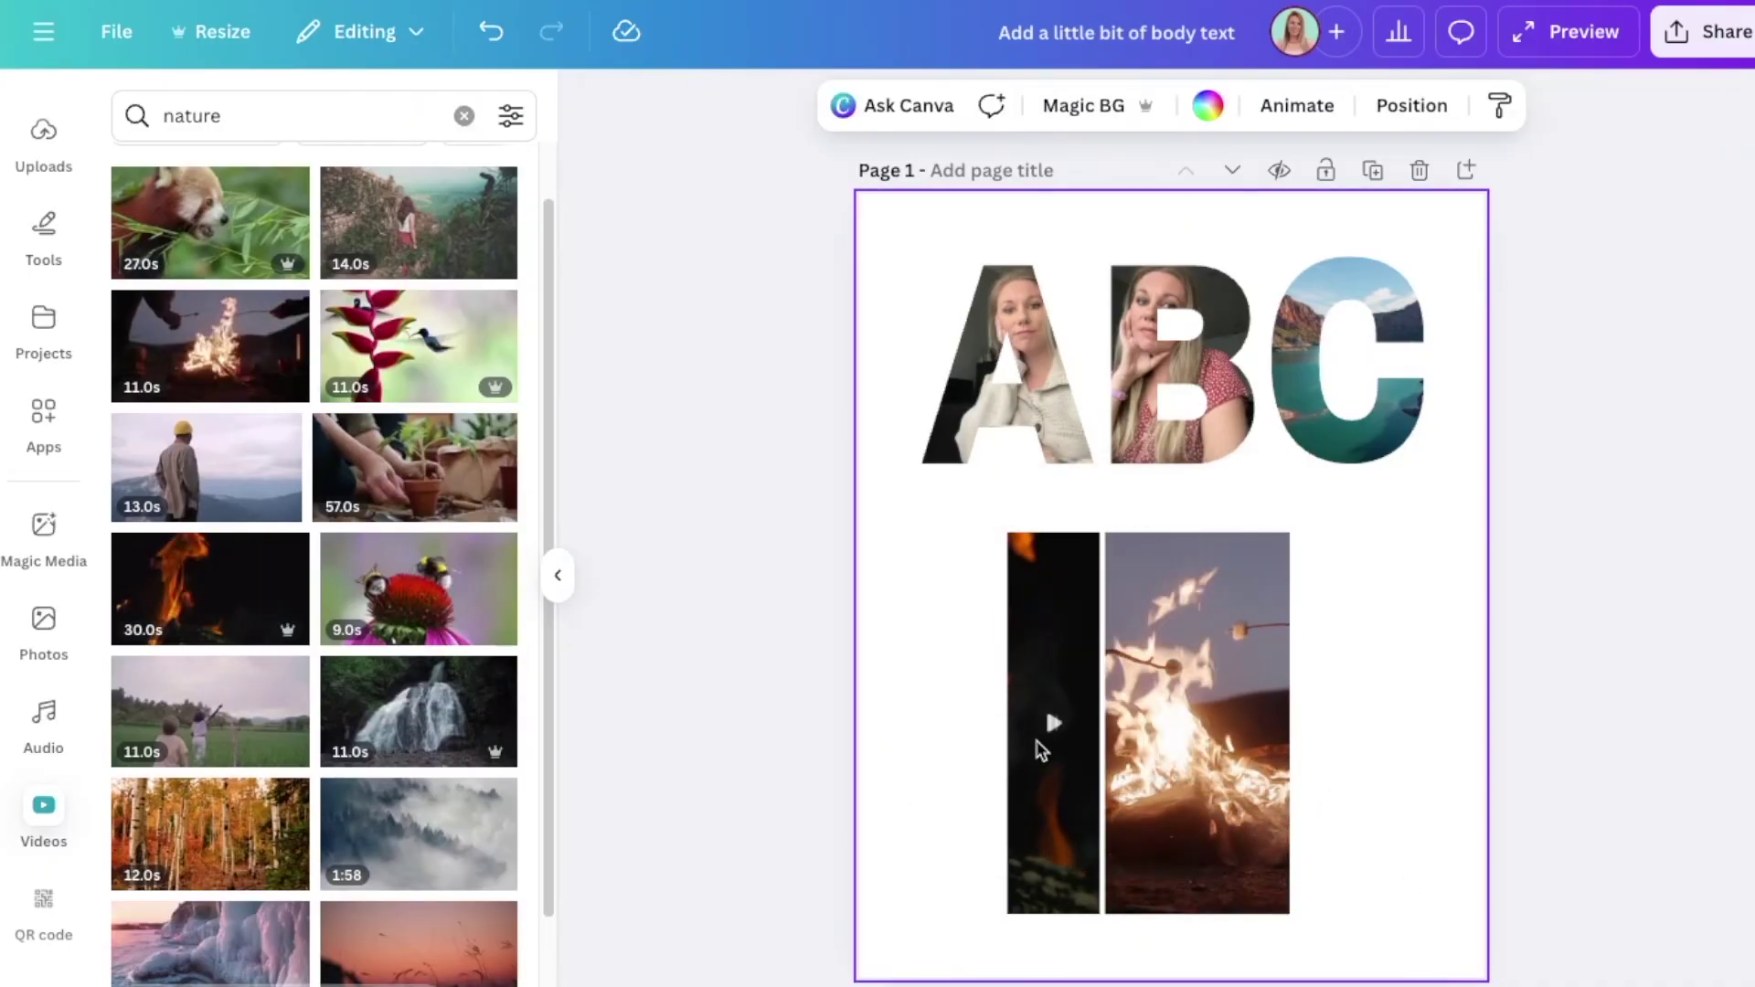
left_click(1056, 804)
double_click(1054, 798)
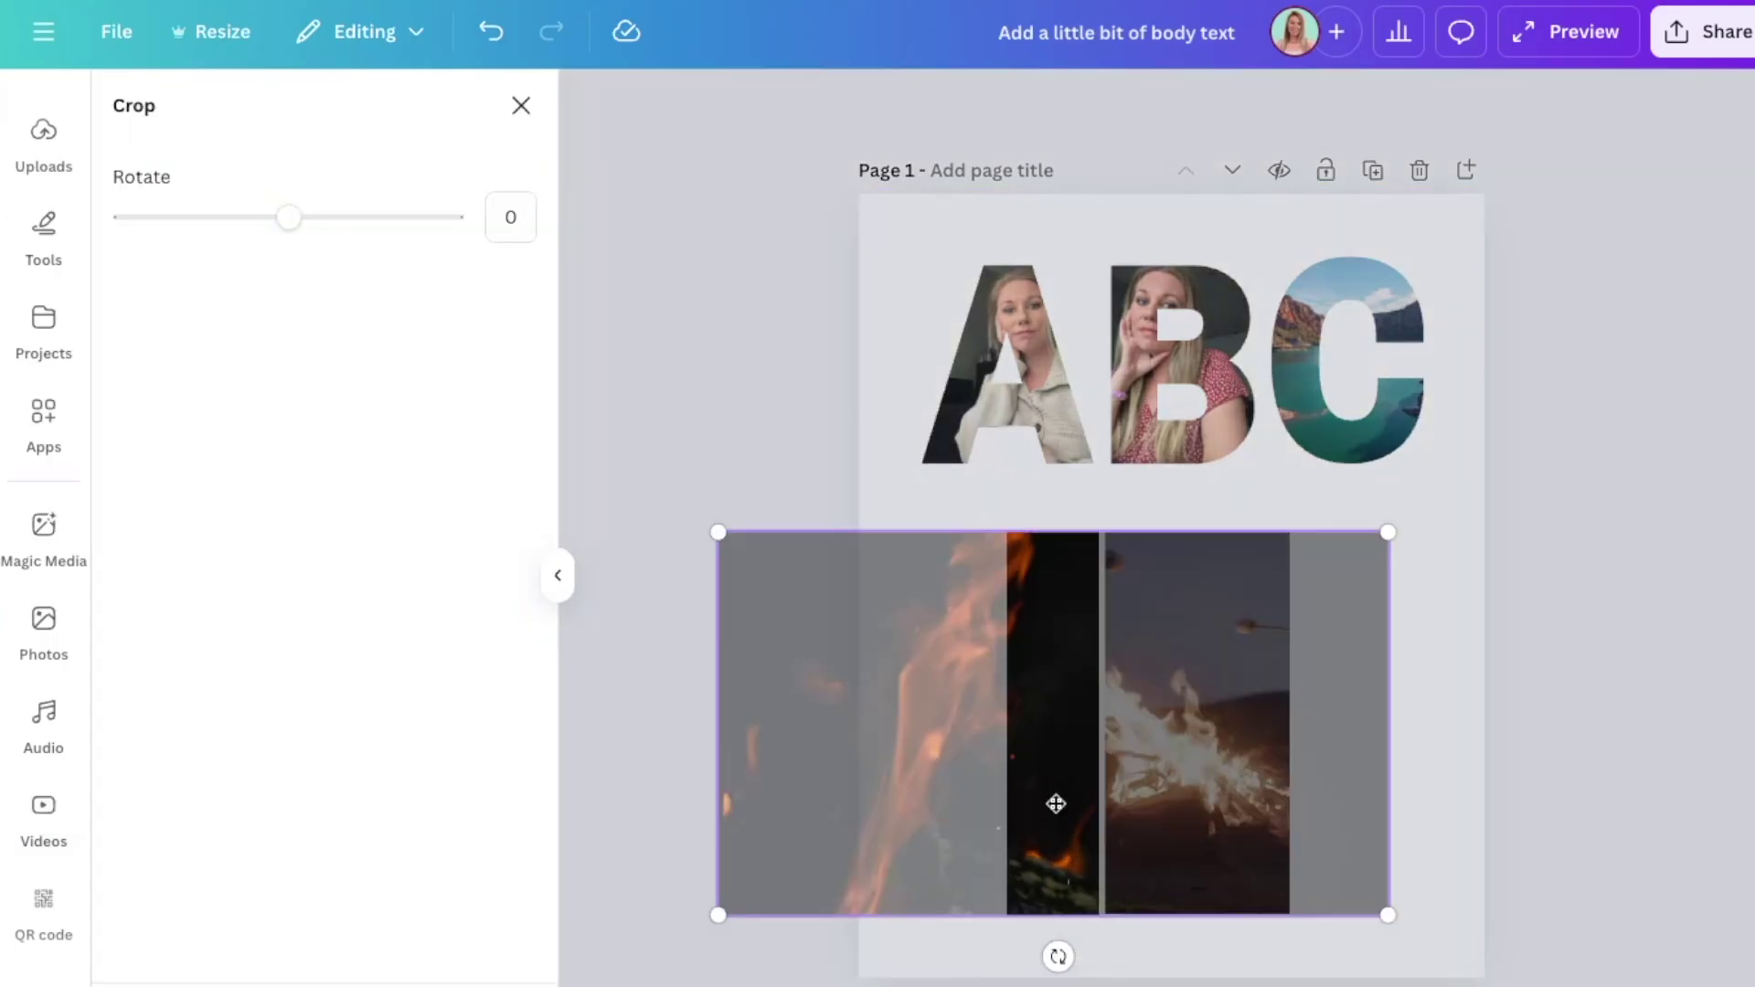
left_click_drag(1053, 799, 1179, 818)
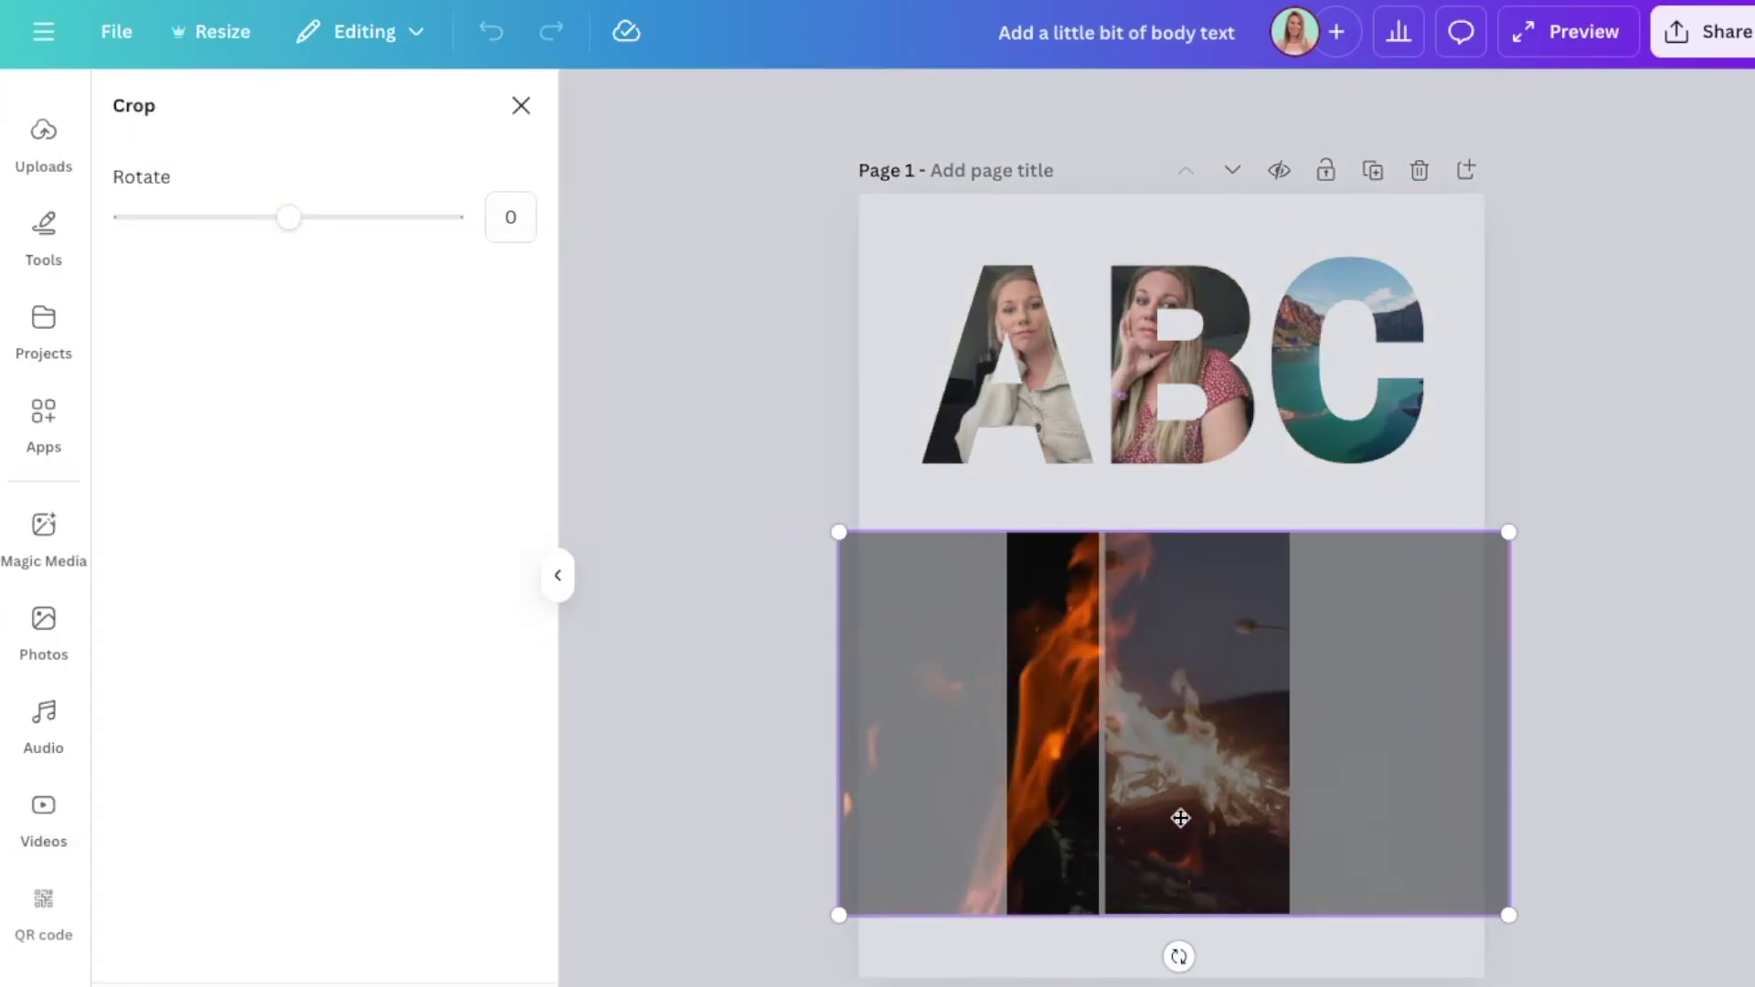
left_click(1071, 964)
left_click(1070, 955)
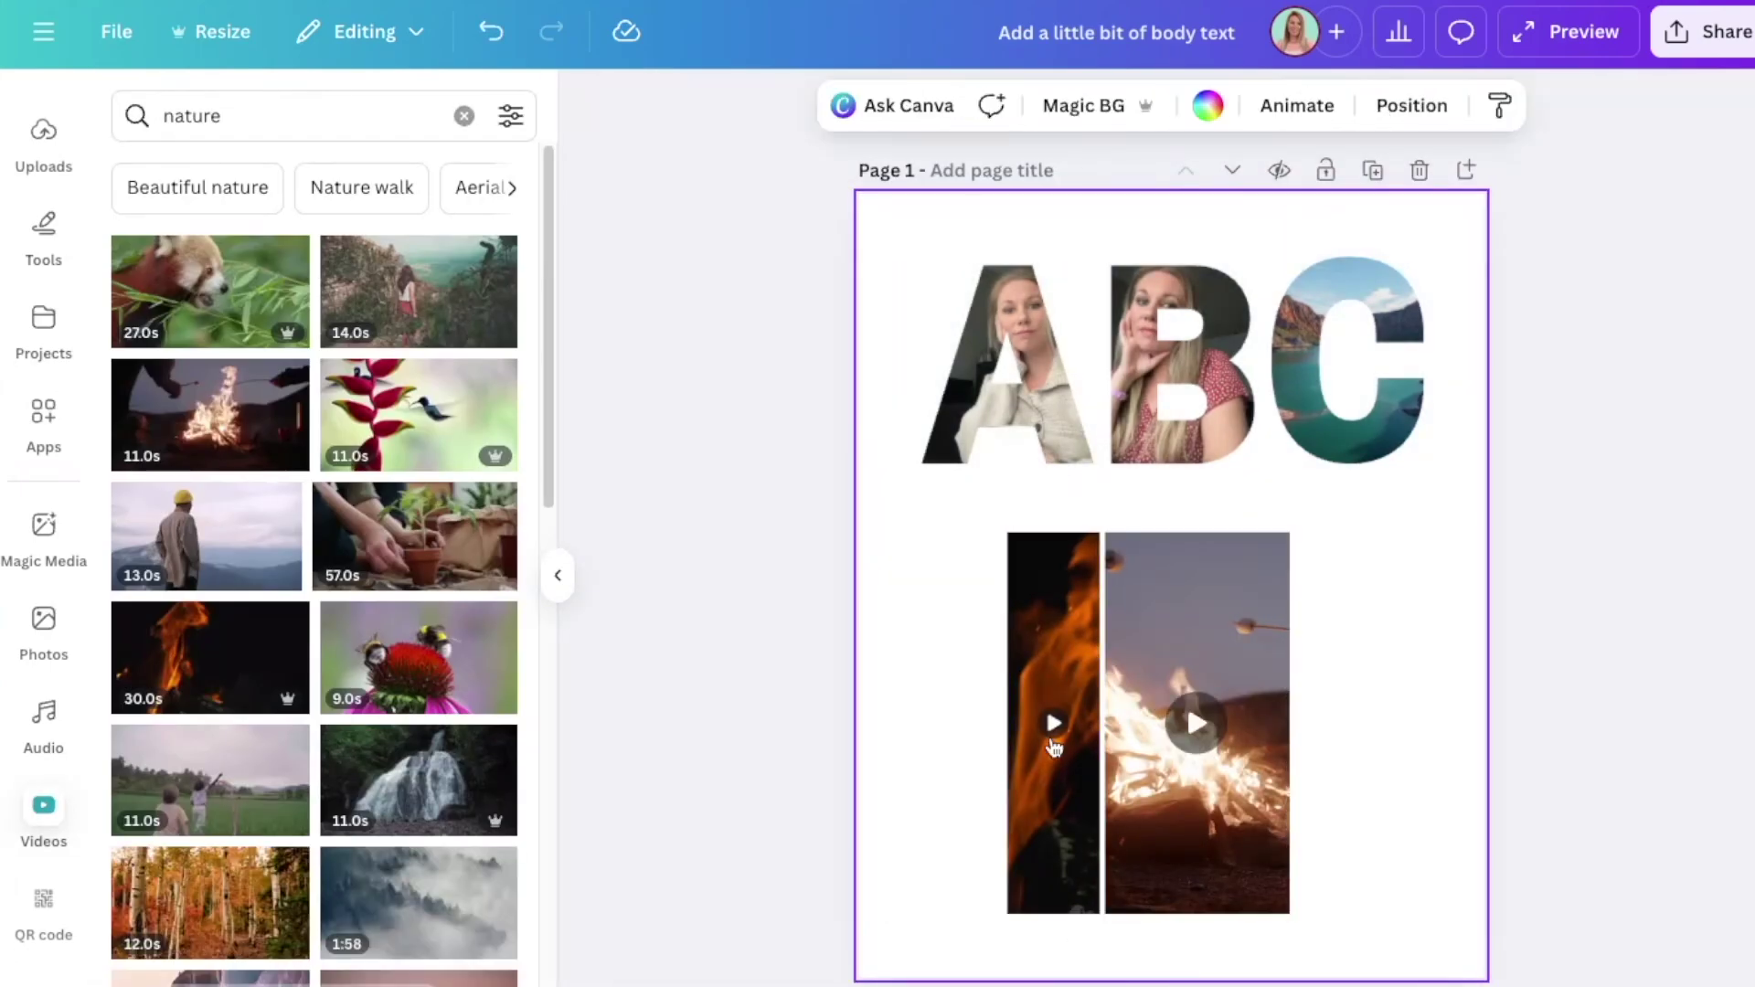
Shift the campfire video leftward within the wide grid cell to show a different part of the footage
left_click(1188, 777)
double_click(1228, 812)
left_click_drag(1228, 812, 1035, 803)
left_click(1378, 798)
left_click(1187, 731)
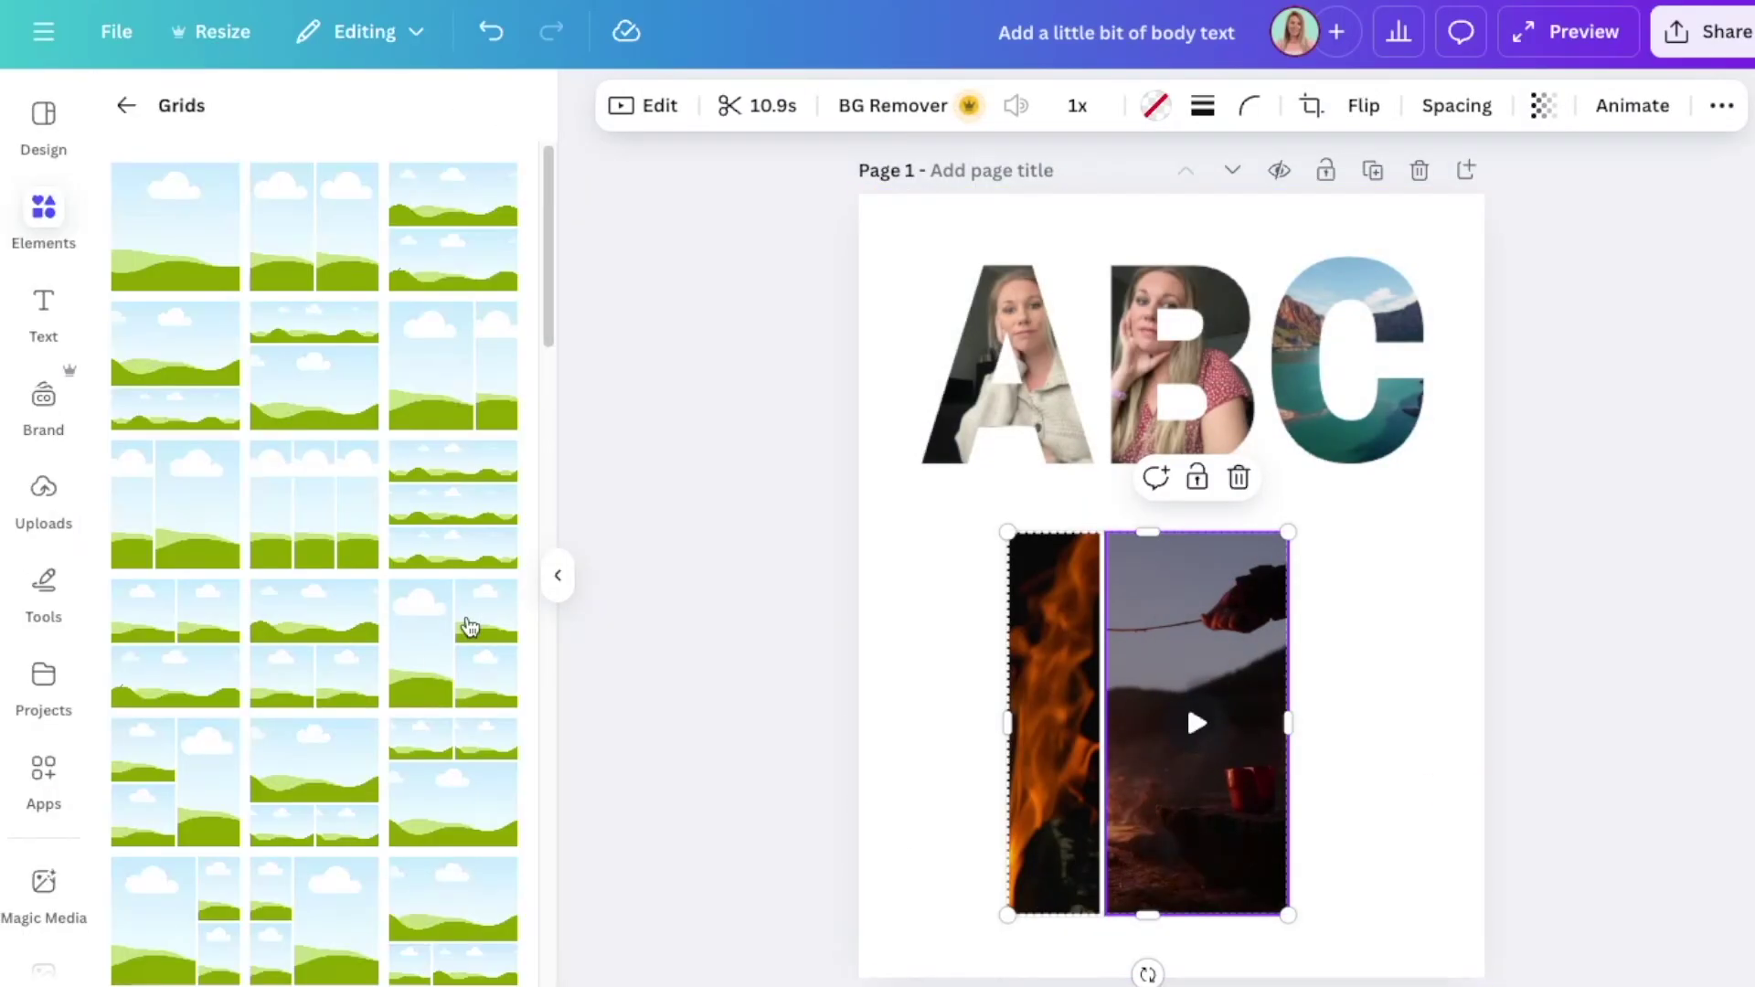
Switch from the grids to the frames library and display all Devices frames
left_click(128, 104)
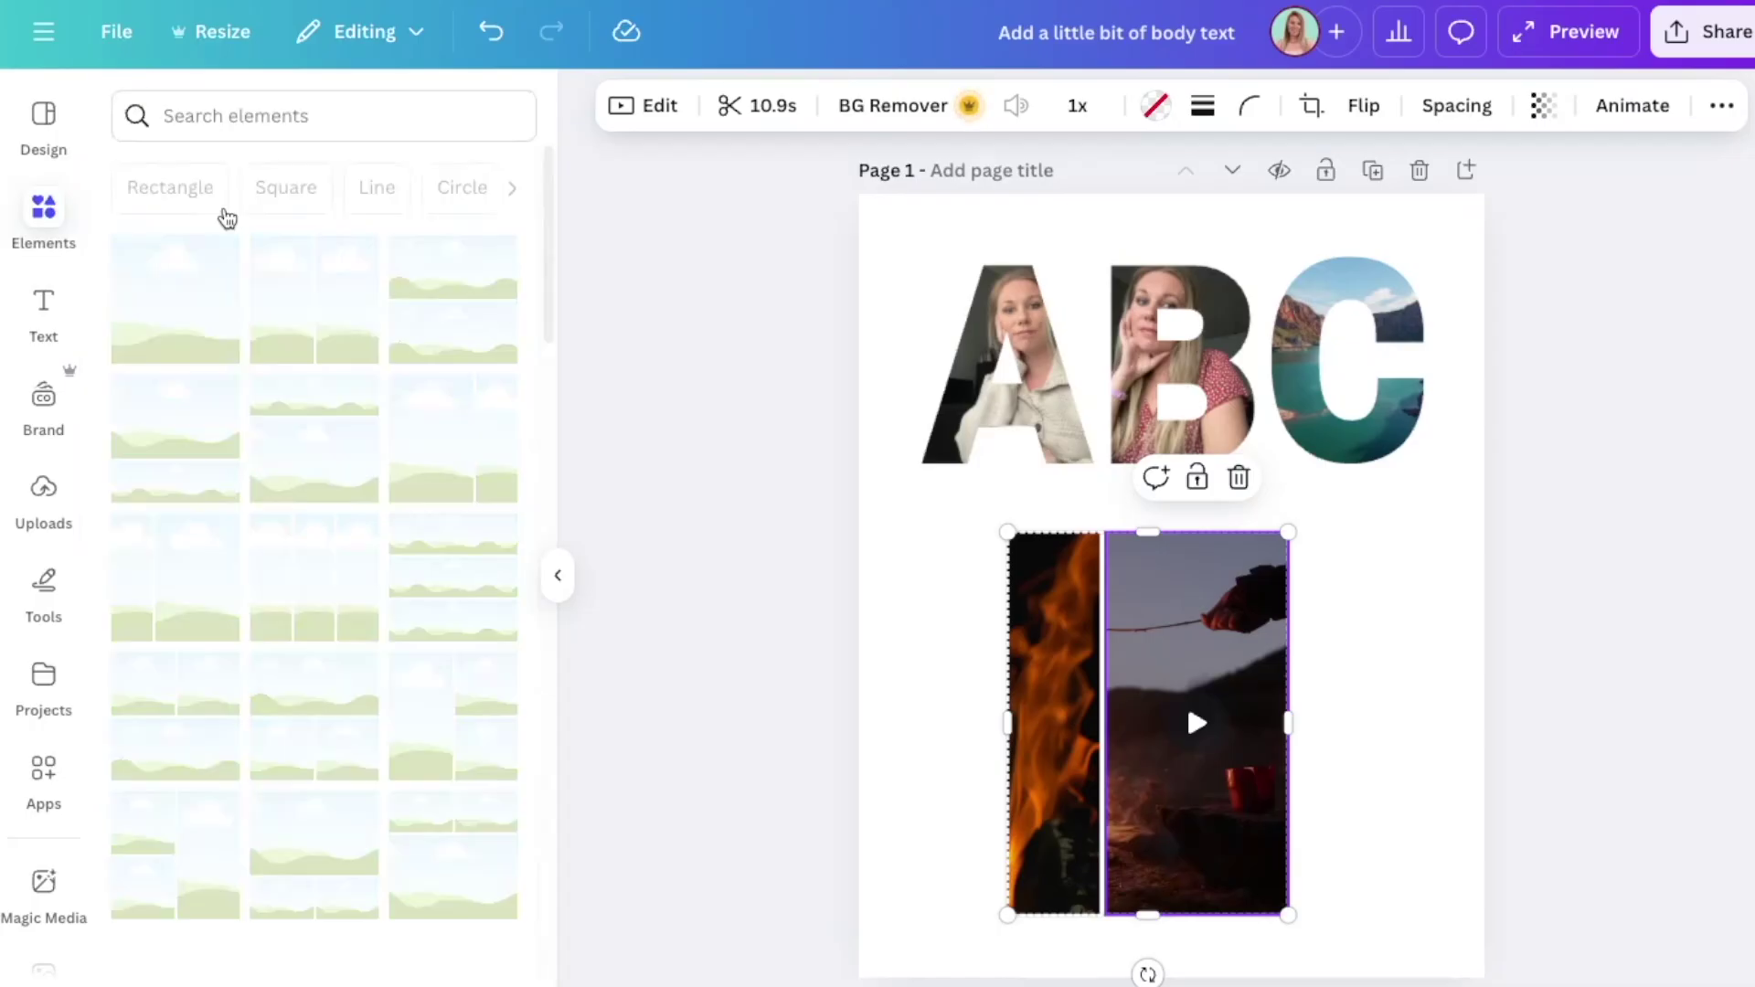
left_click(485, 207)
scroll(355, 622, "down", 3)
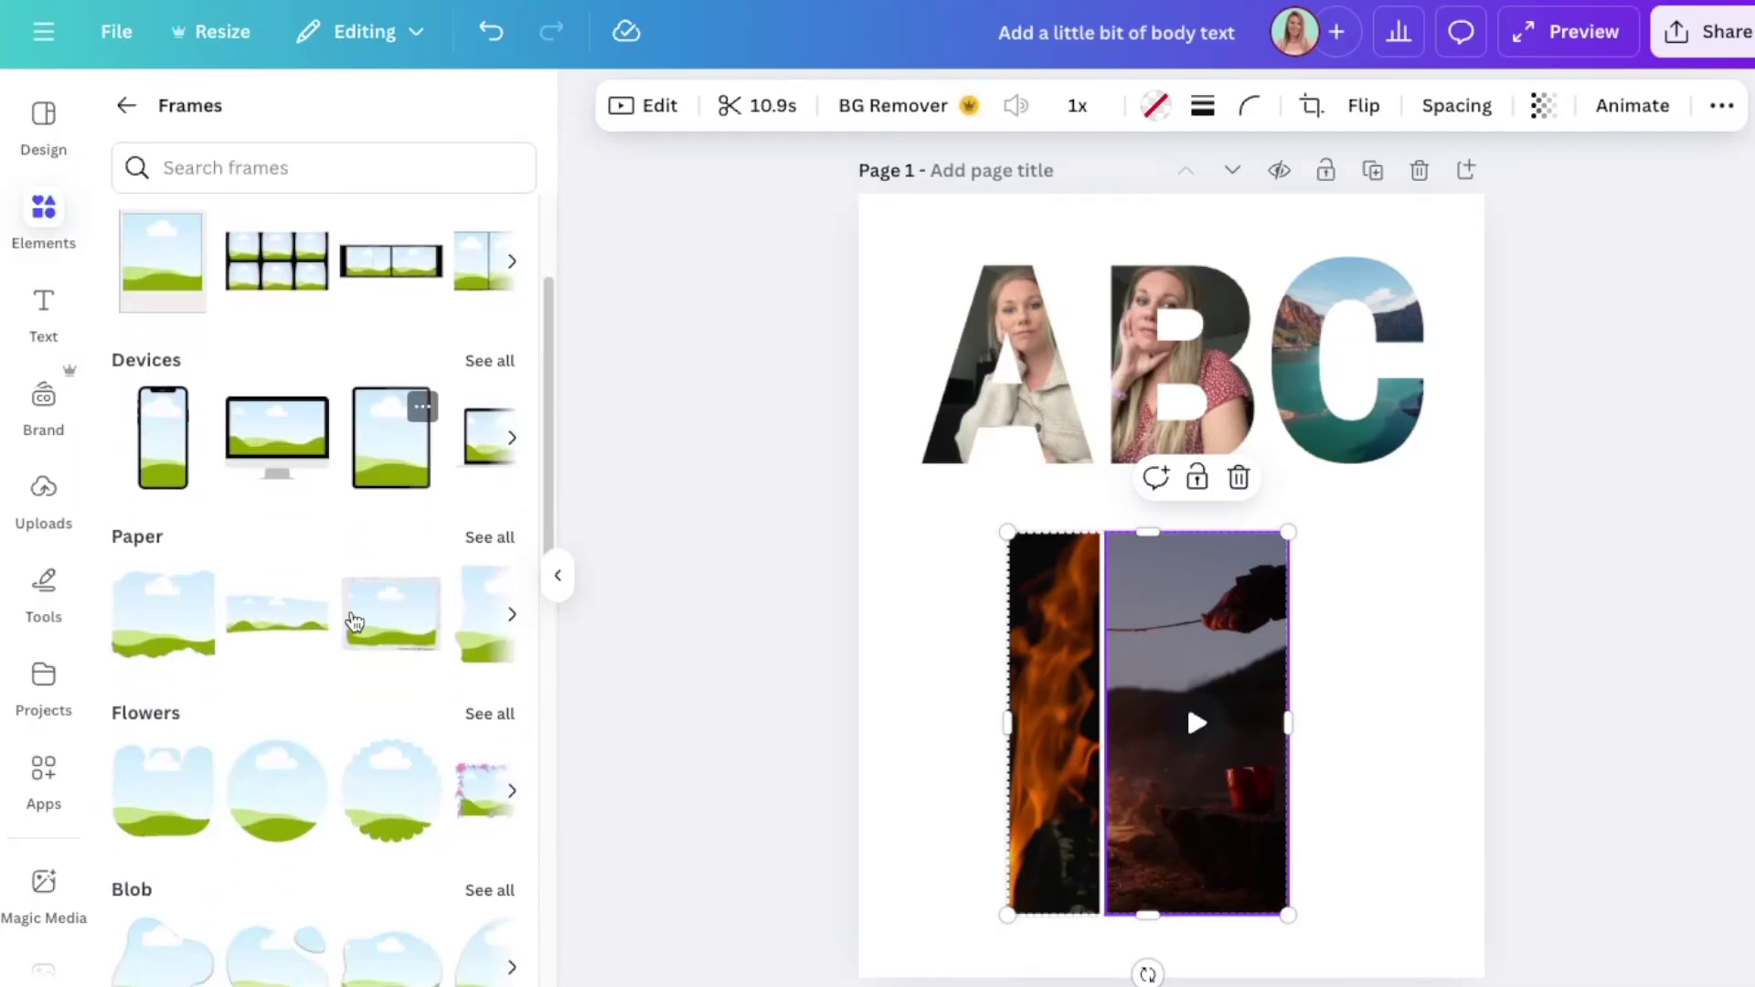
scroll(350, 617, "up", 1)
left_click(486, 367)
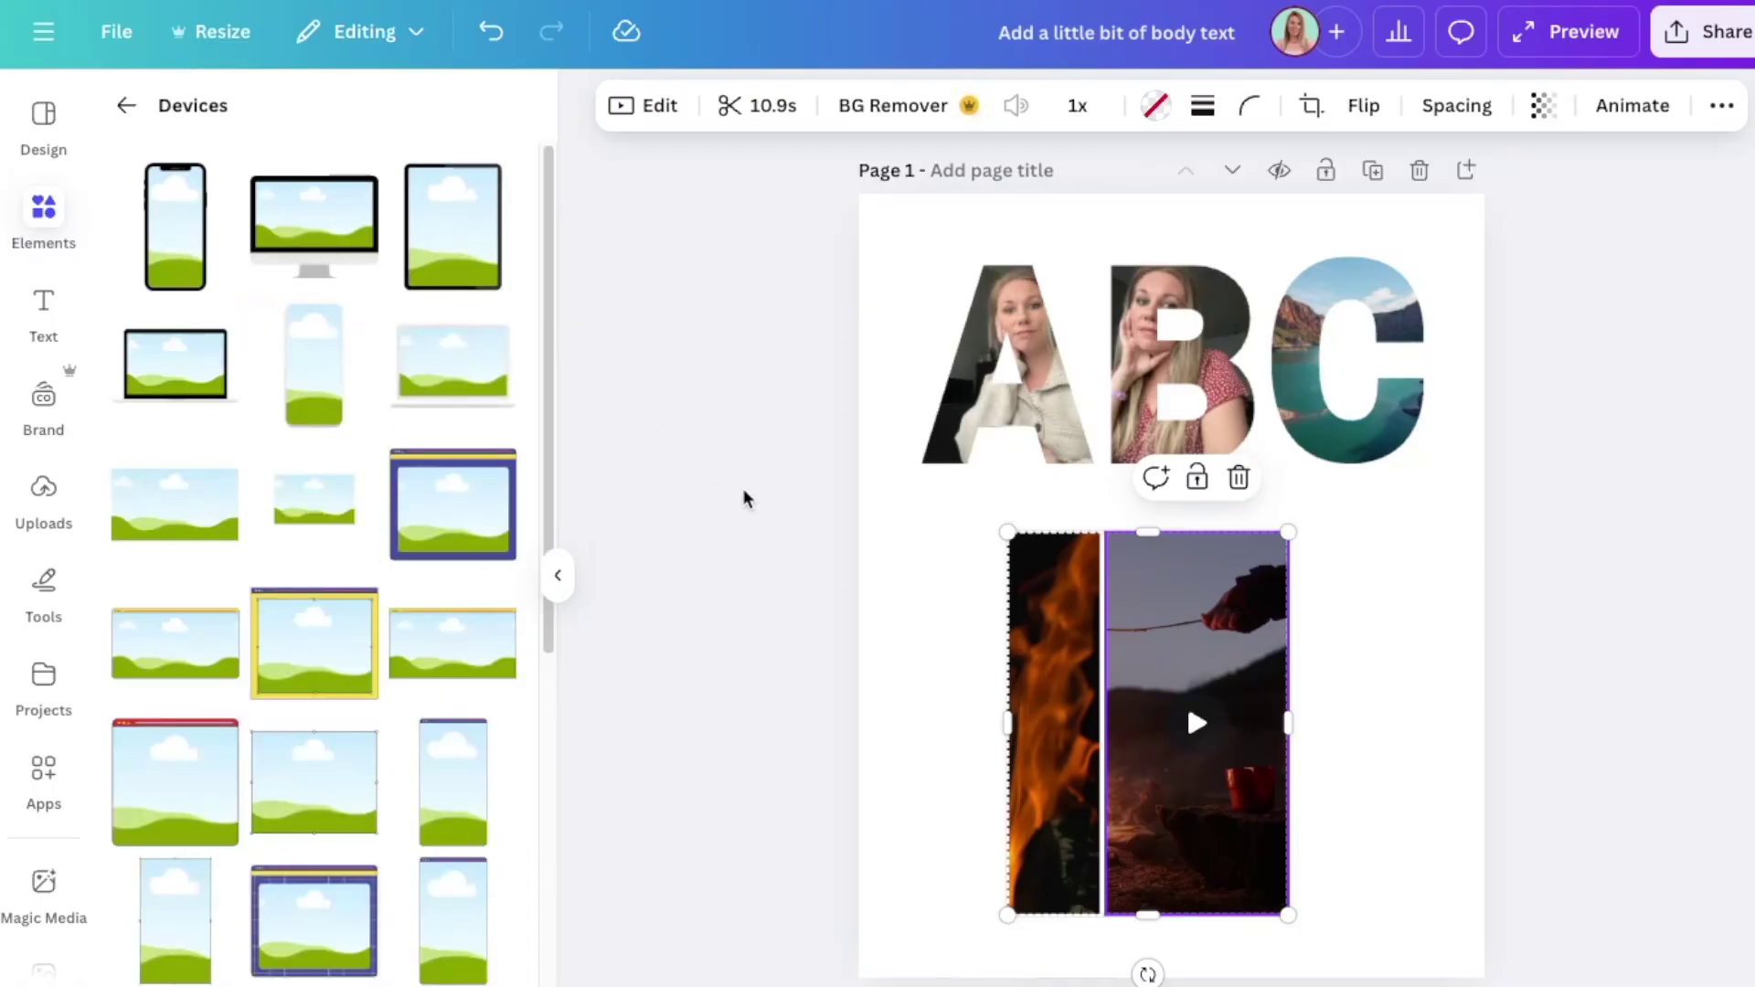
Delete everything on the page, then add the desktop monitor frame near the top and enlarge it to most of the page width
left_click_drag(732, 278, 1369, 804)
key("Delete")
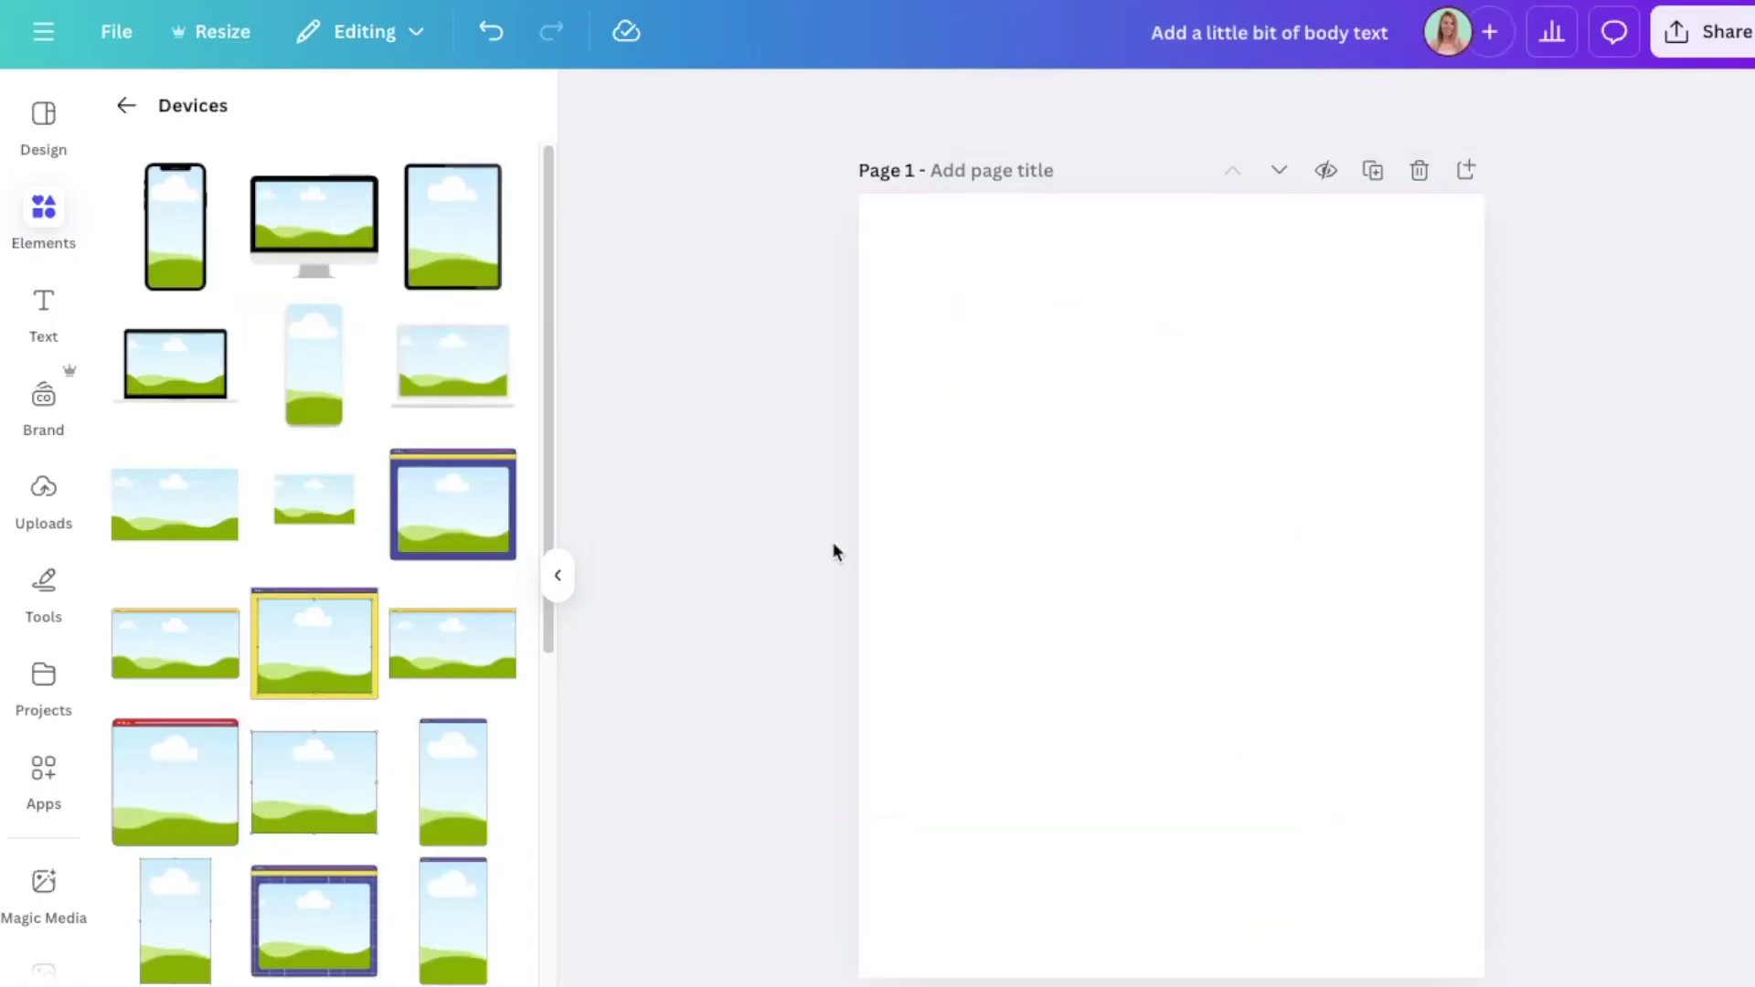
left_click_drag(1276, 579, 1190, 411)
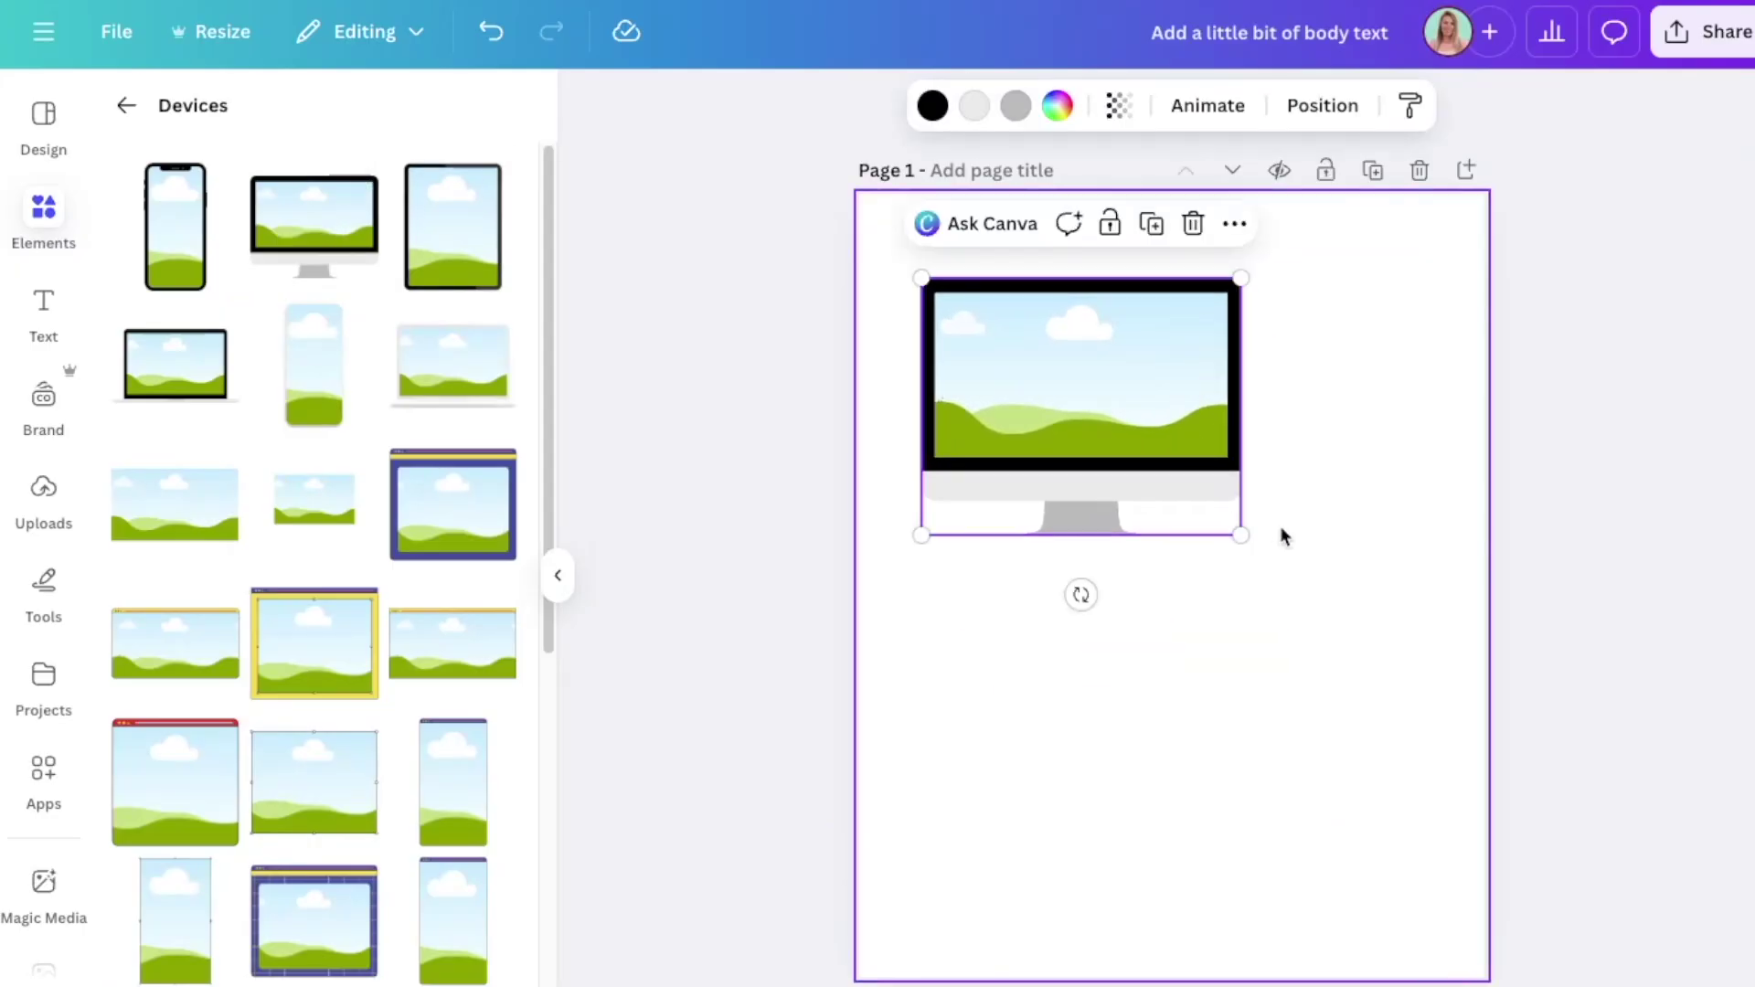
left_click_drag(1238, 529, 1422, 680)
Fill the monitor frame with the uploaded screenshot of the Canva editor showing body text lines, and deselect it
left_click(43, 494)
scroll(311, 639, "down", 5)
left_click_drag(347, 589, 1040, 473)
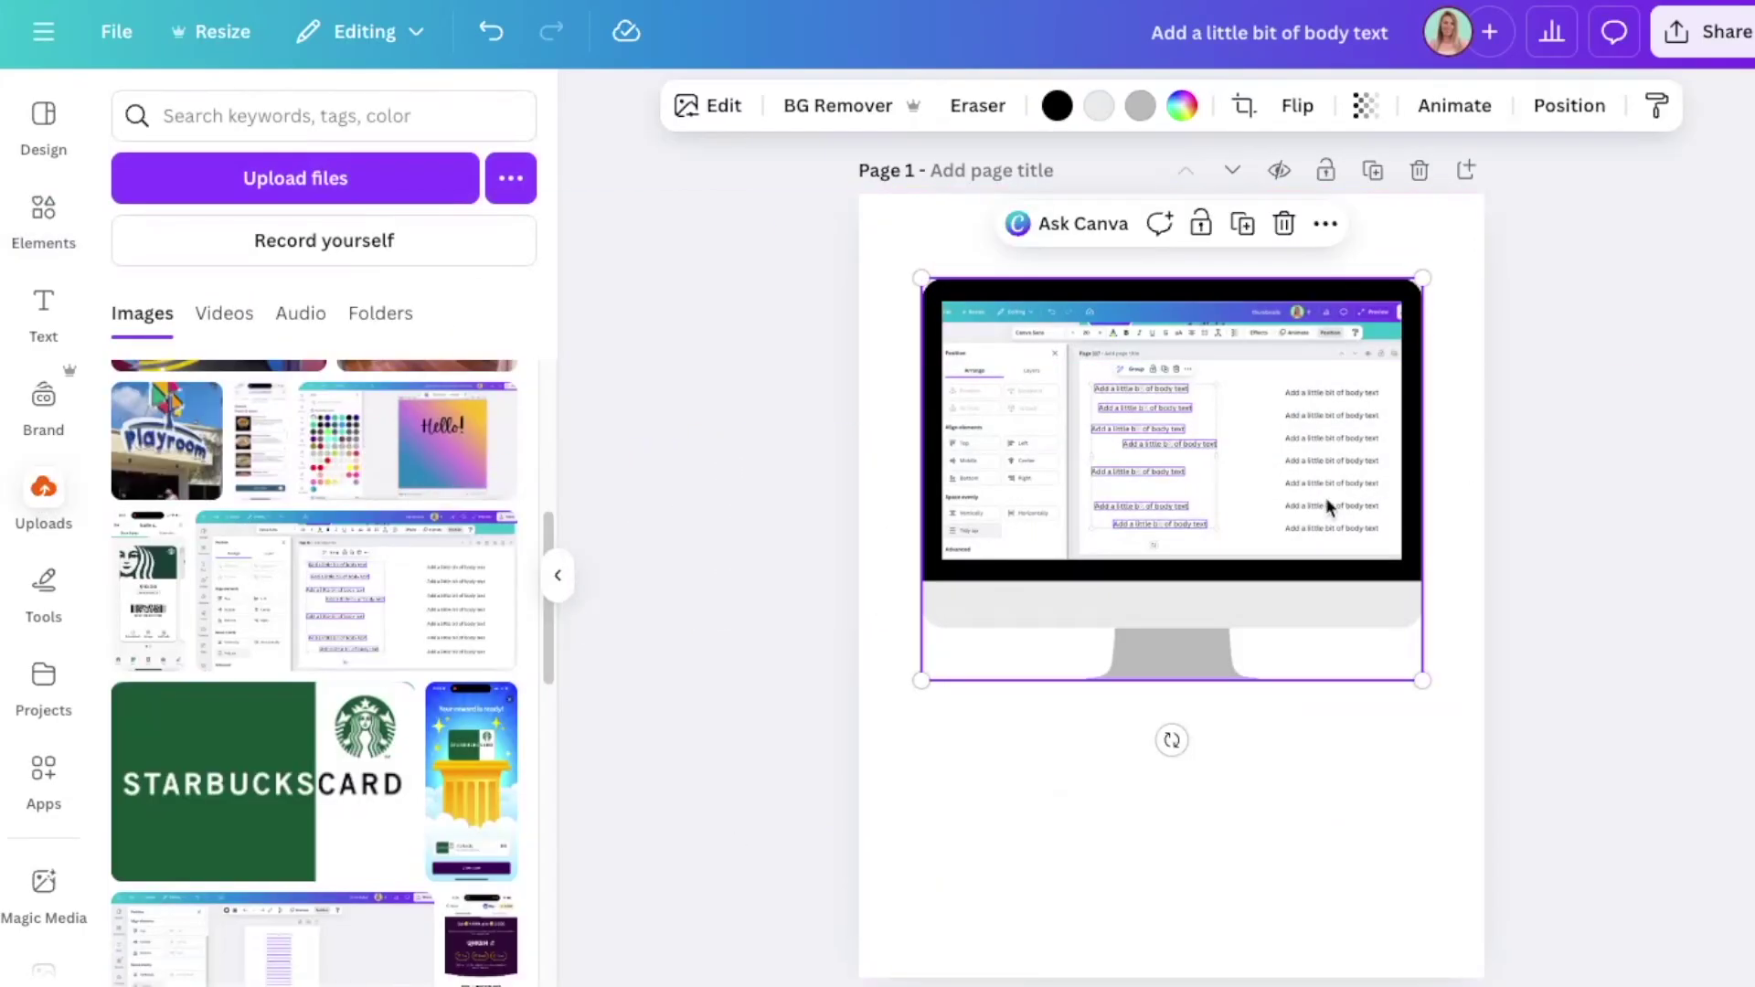
left_click(760, 490)
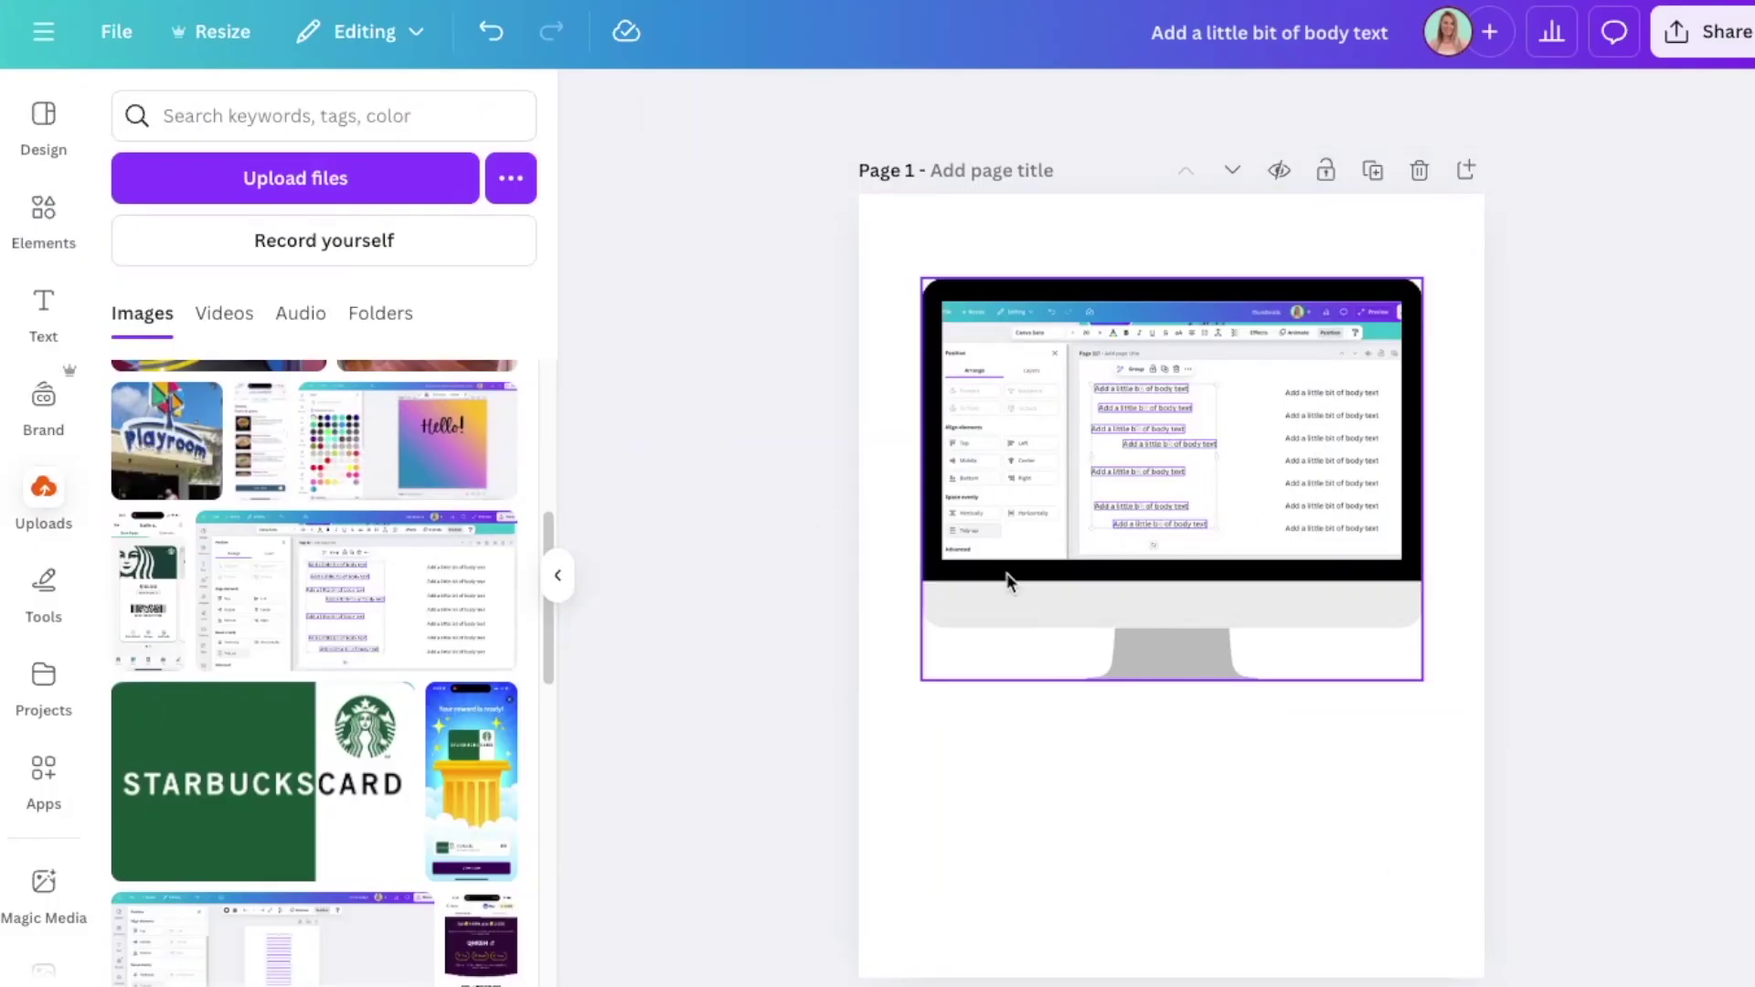
Shrink the filled monitor frame to less than half its width, keeping it in the page's upper left area
scroll(288, 845, "down", 4)
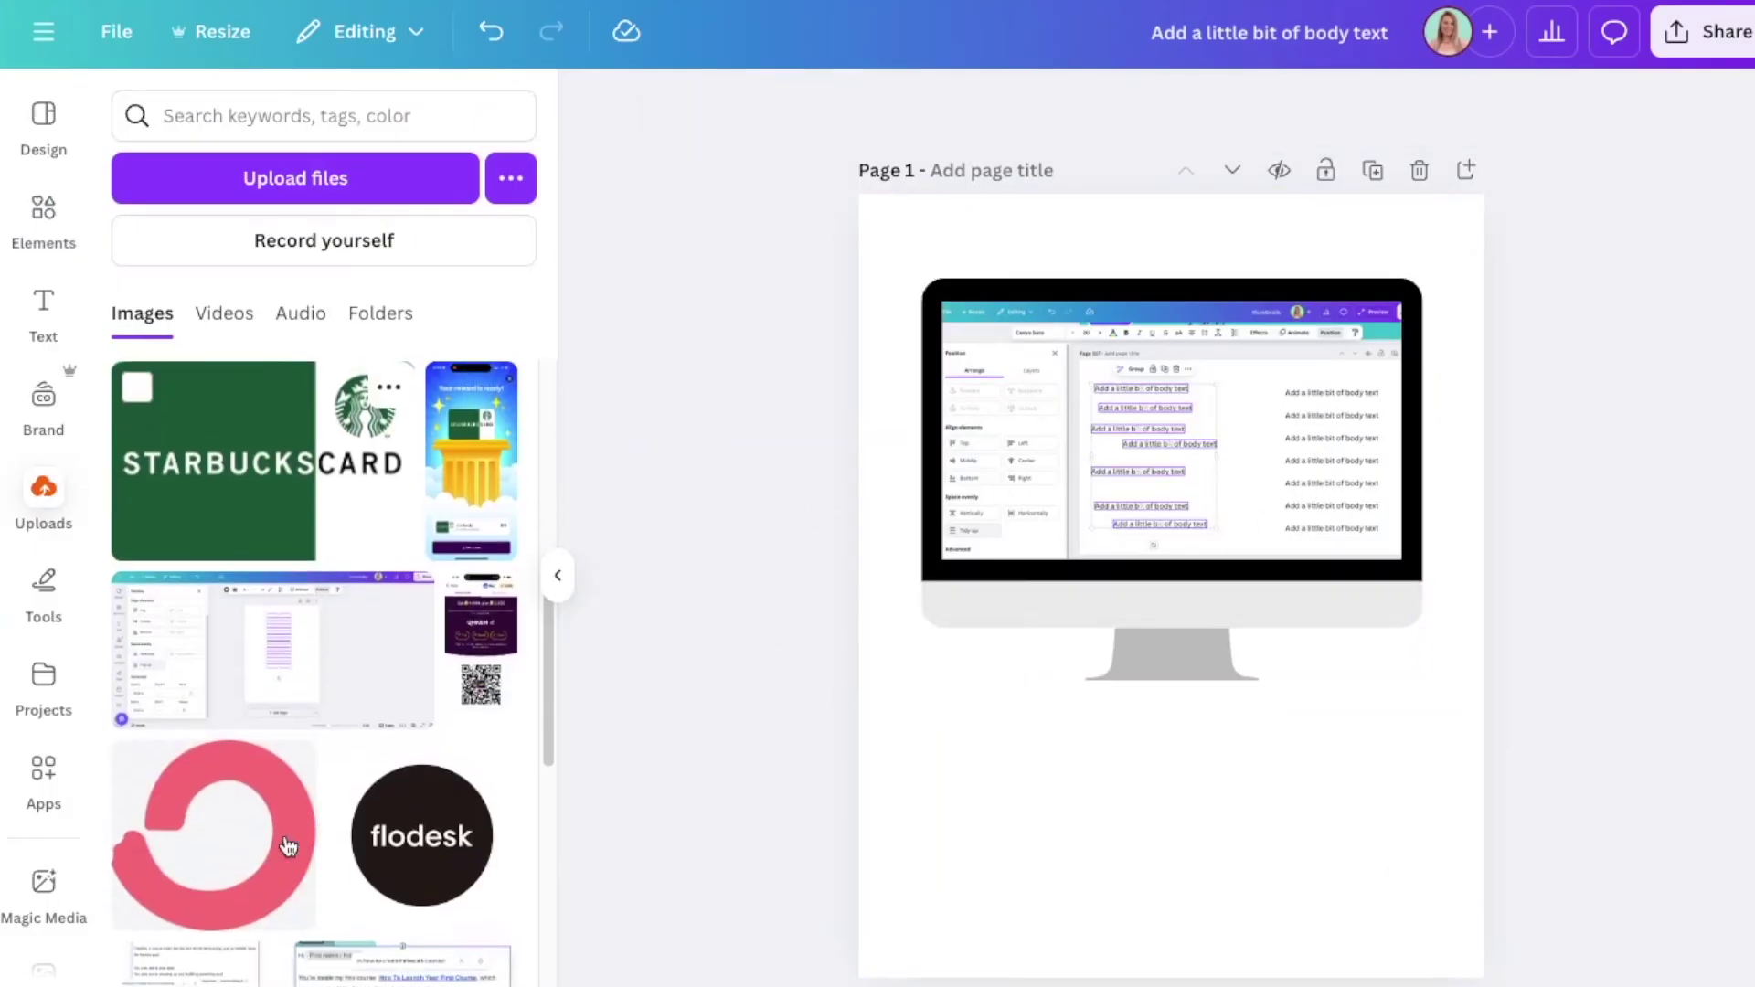
scroll(288, 845, "up", 1)
left_click(1142, 466)
left_click_drag(1421, 678, 1152, 463)
Add the black phone device frame and place it below and to the right of the monitor
left_click(43, 220)
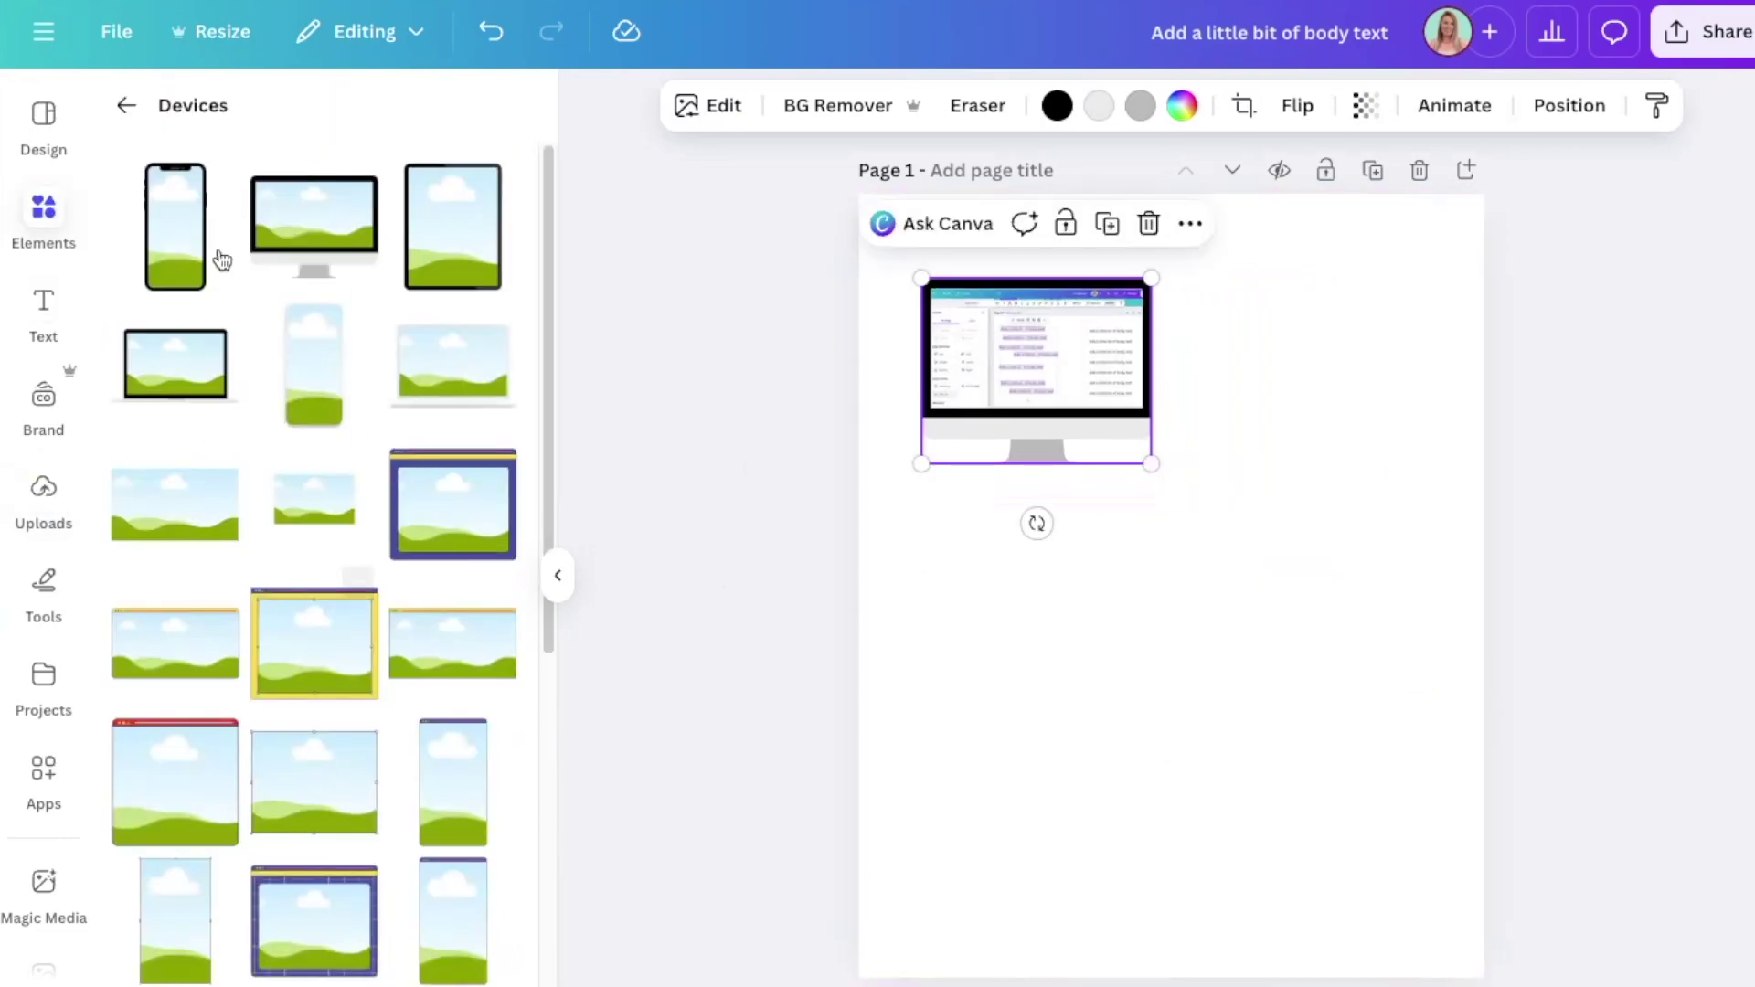
left_click(174, 227)
left_click_drag(1170, 548, 1316, 595)
Fill the phone frame with the uploaded Starbucks "Your reward is ready!" screenshot and move the phone slightly up
left_click(43, 498)
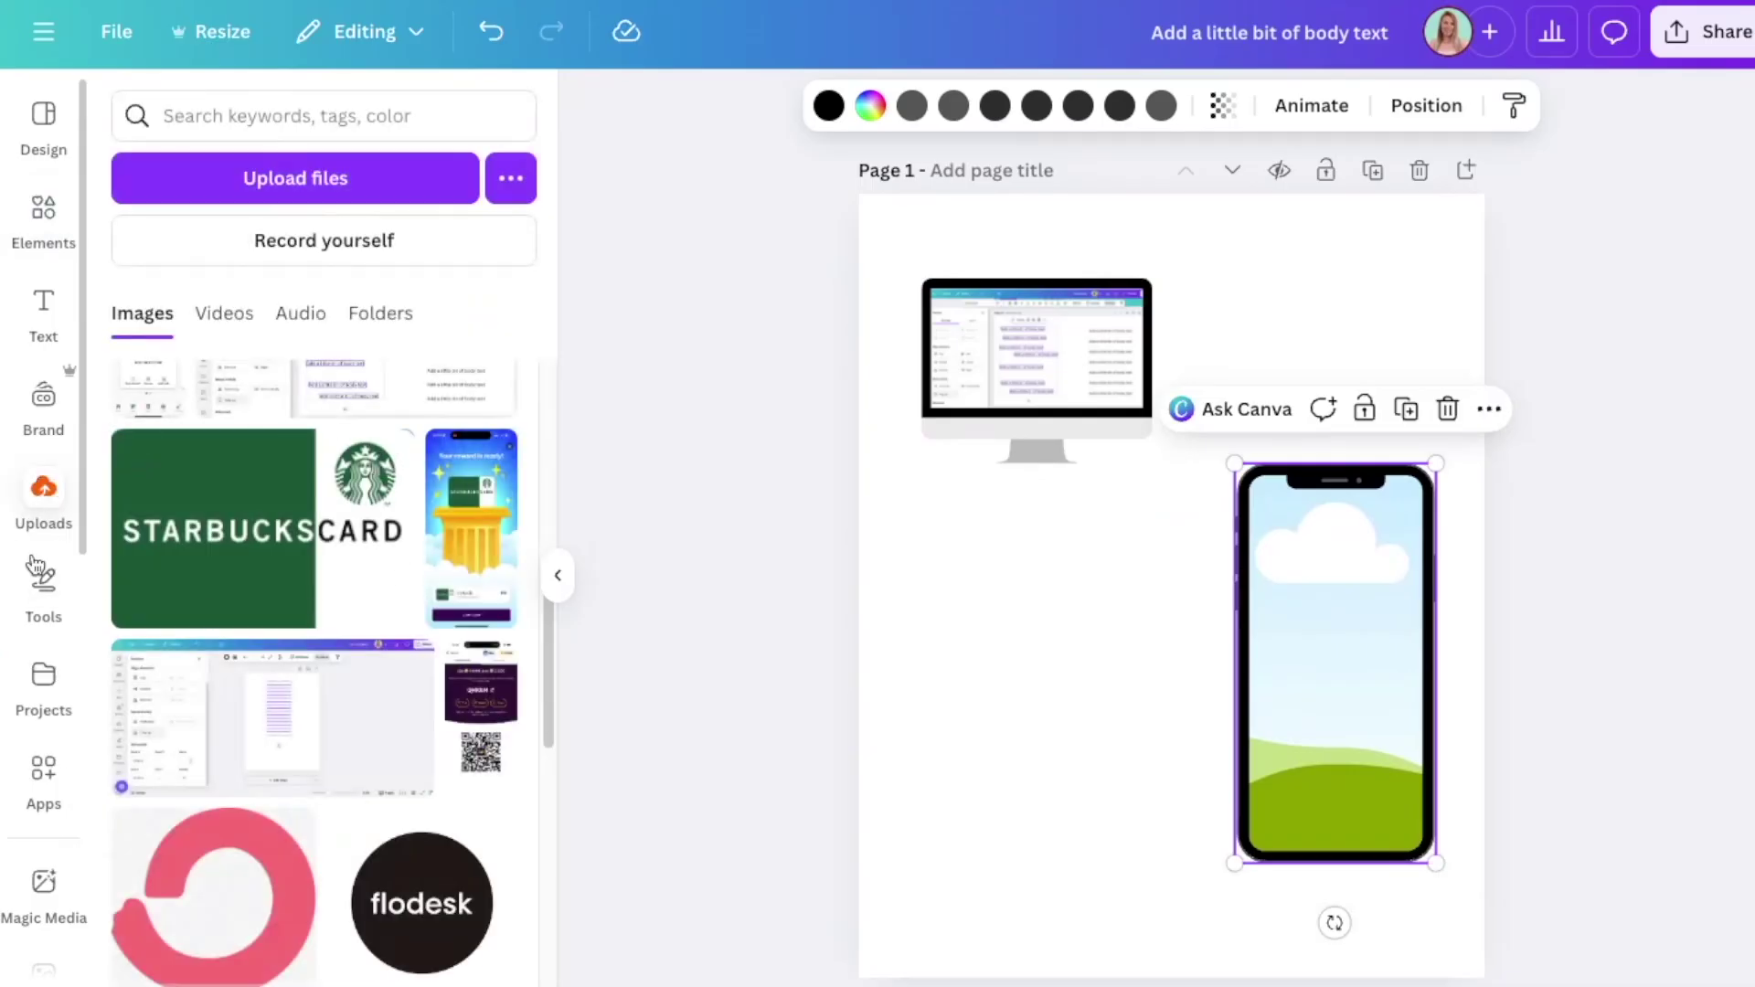
left_click_drag(494, 582, 1325, 676)
left_click(1462, 956)
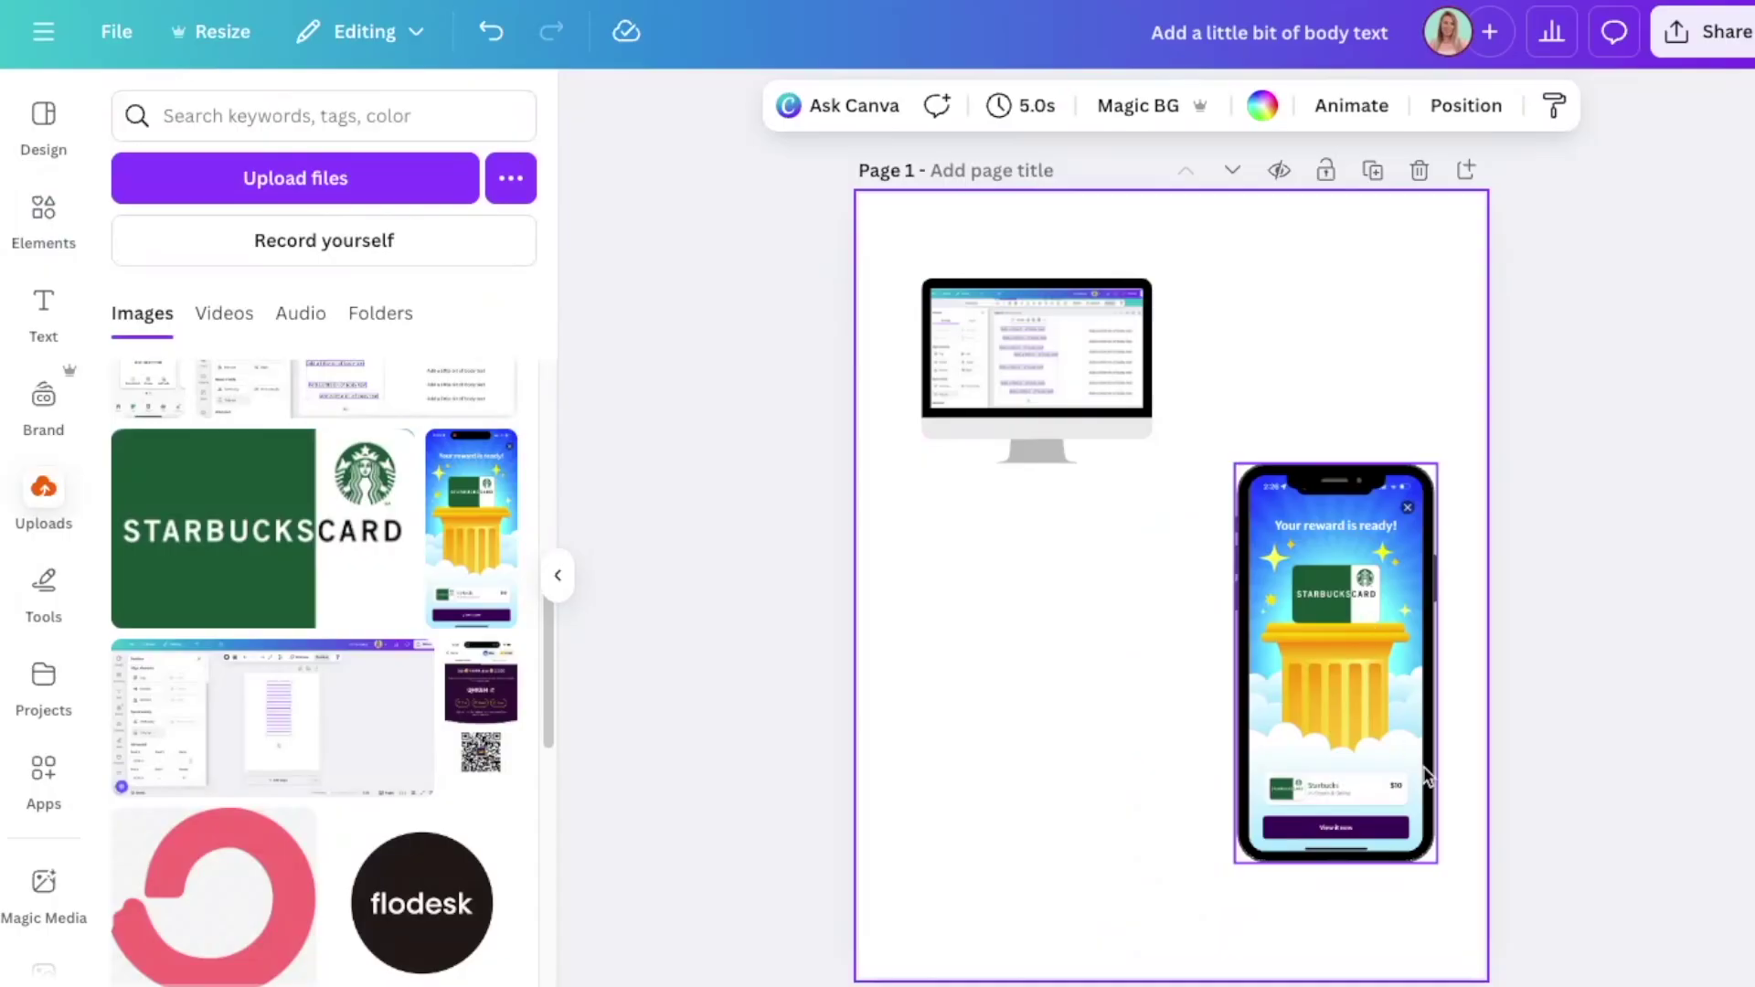
left_click_drag(1289, 659, 1278, 592)
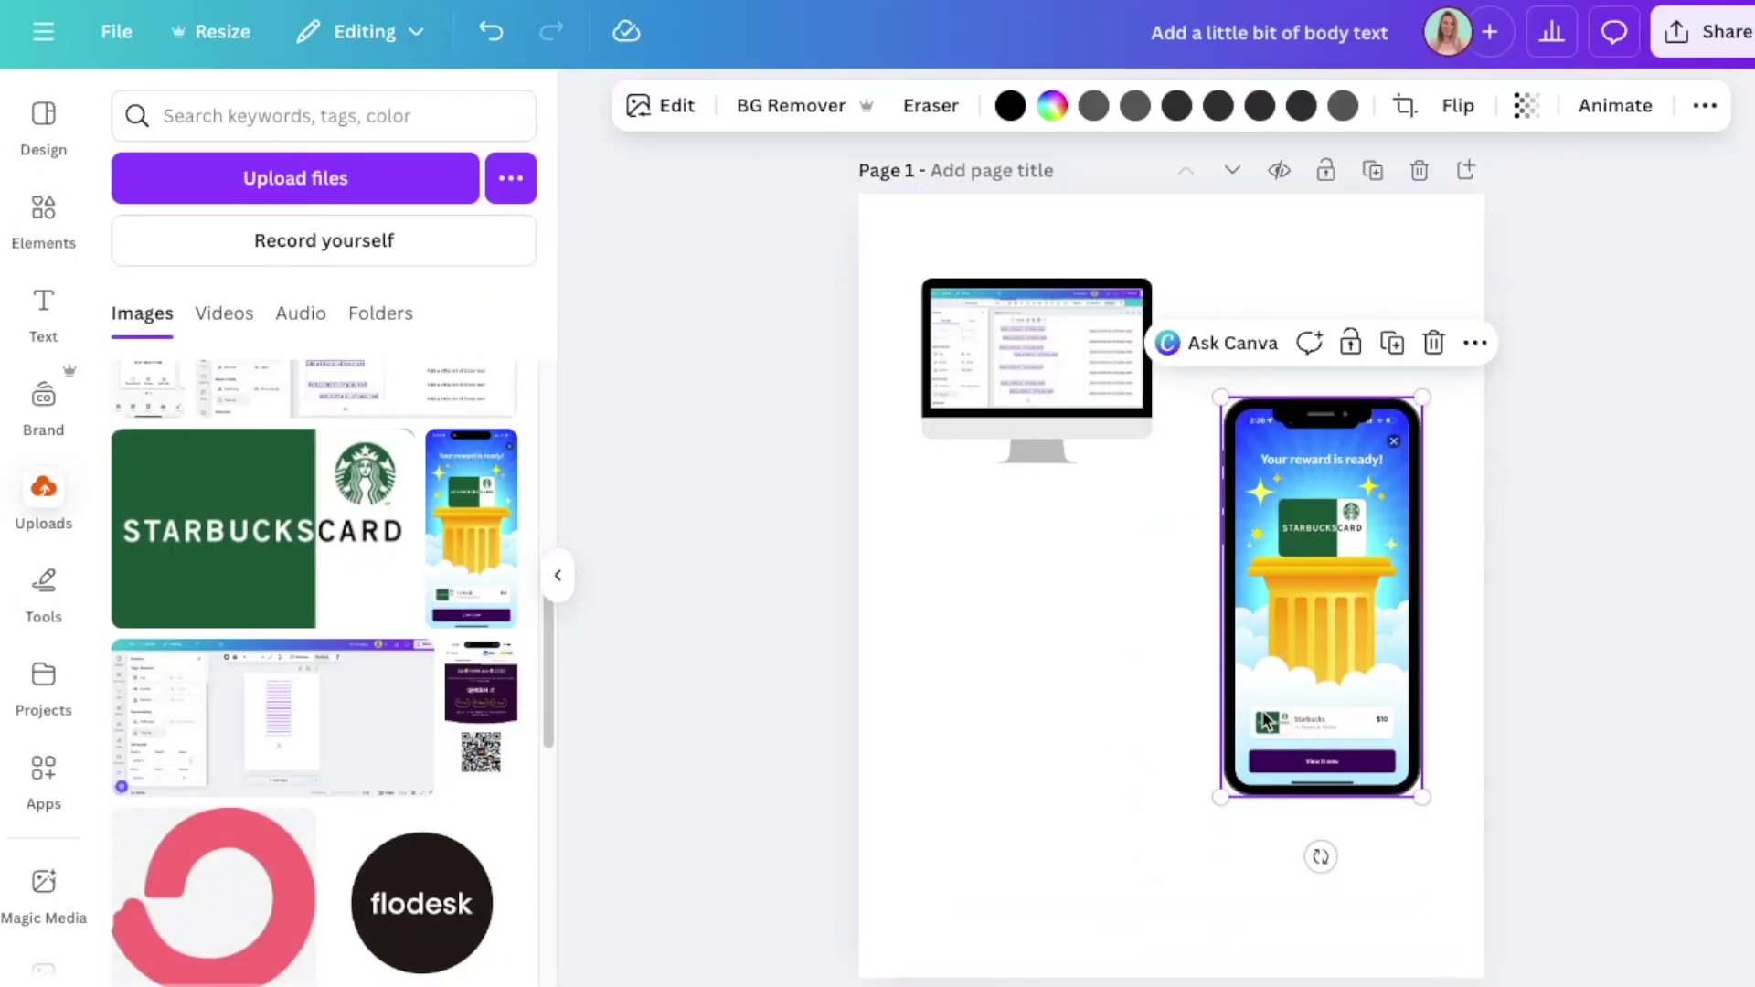
left_click(1139, 651)
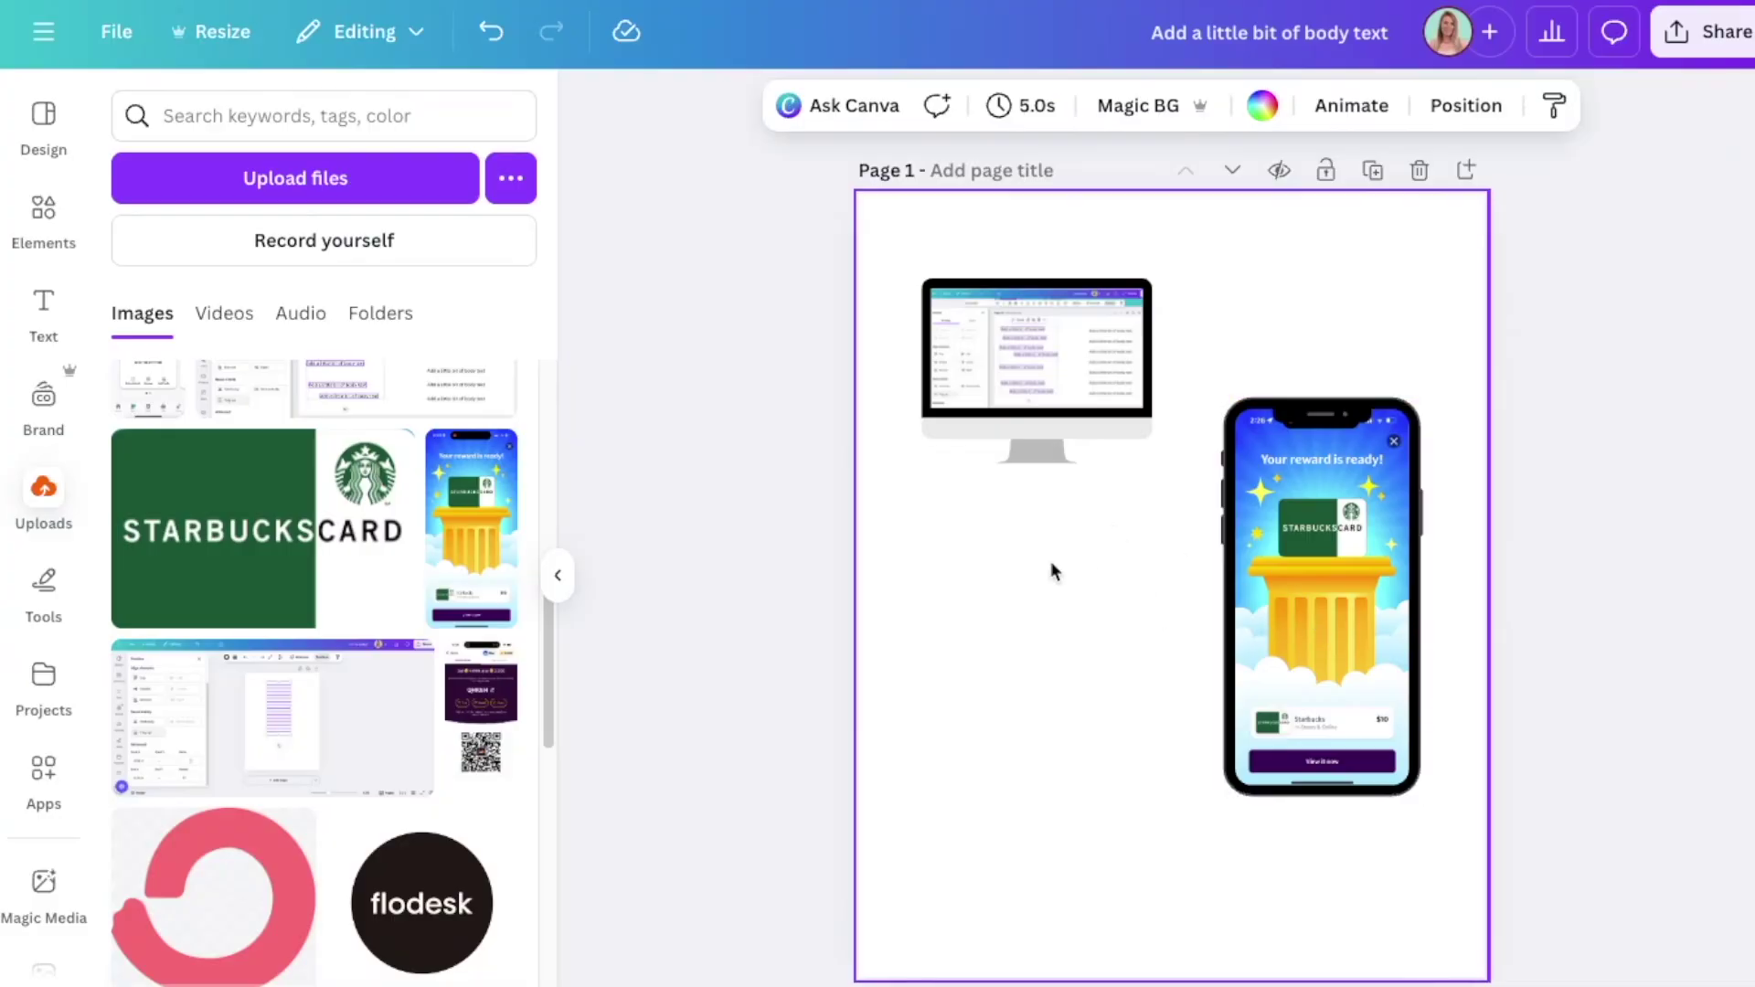
Browse the frame categories and examine the full set of Retro frames
left_click(48, 236)
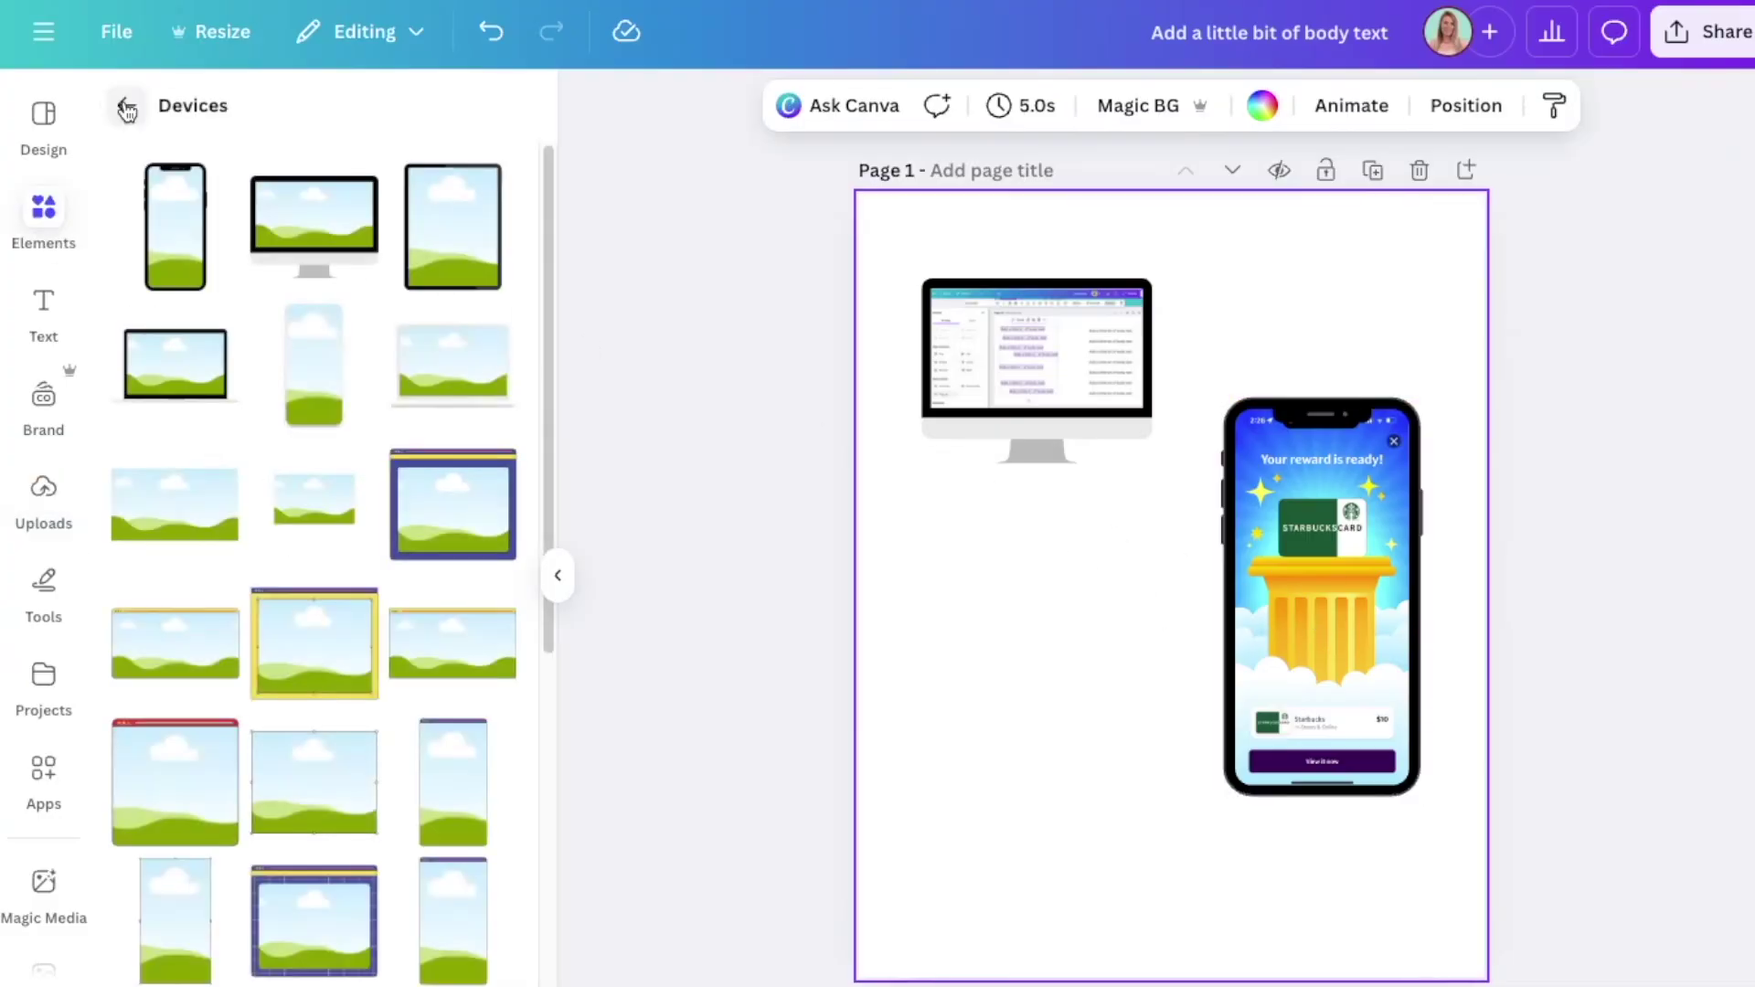
left_click(125, 106)
scroll(301, 642, "down", 5)
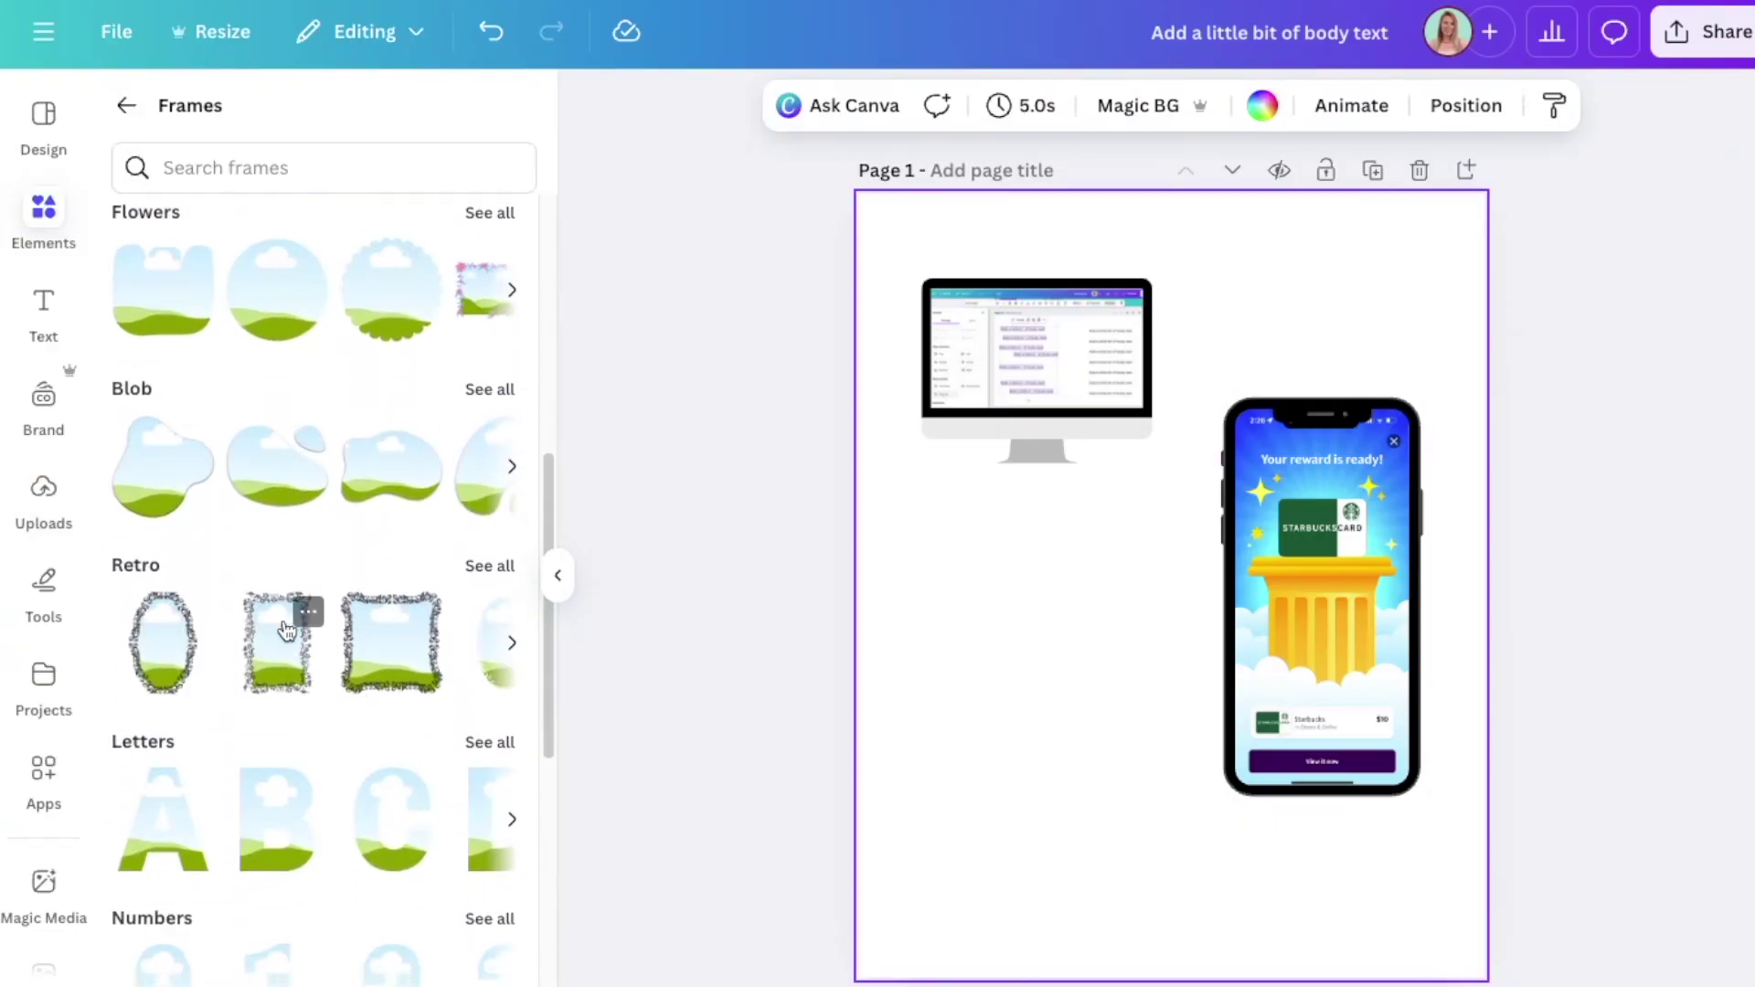
scroll(523, 494, "down", 1)
left_click(487, 504)
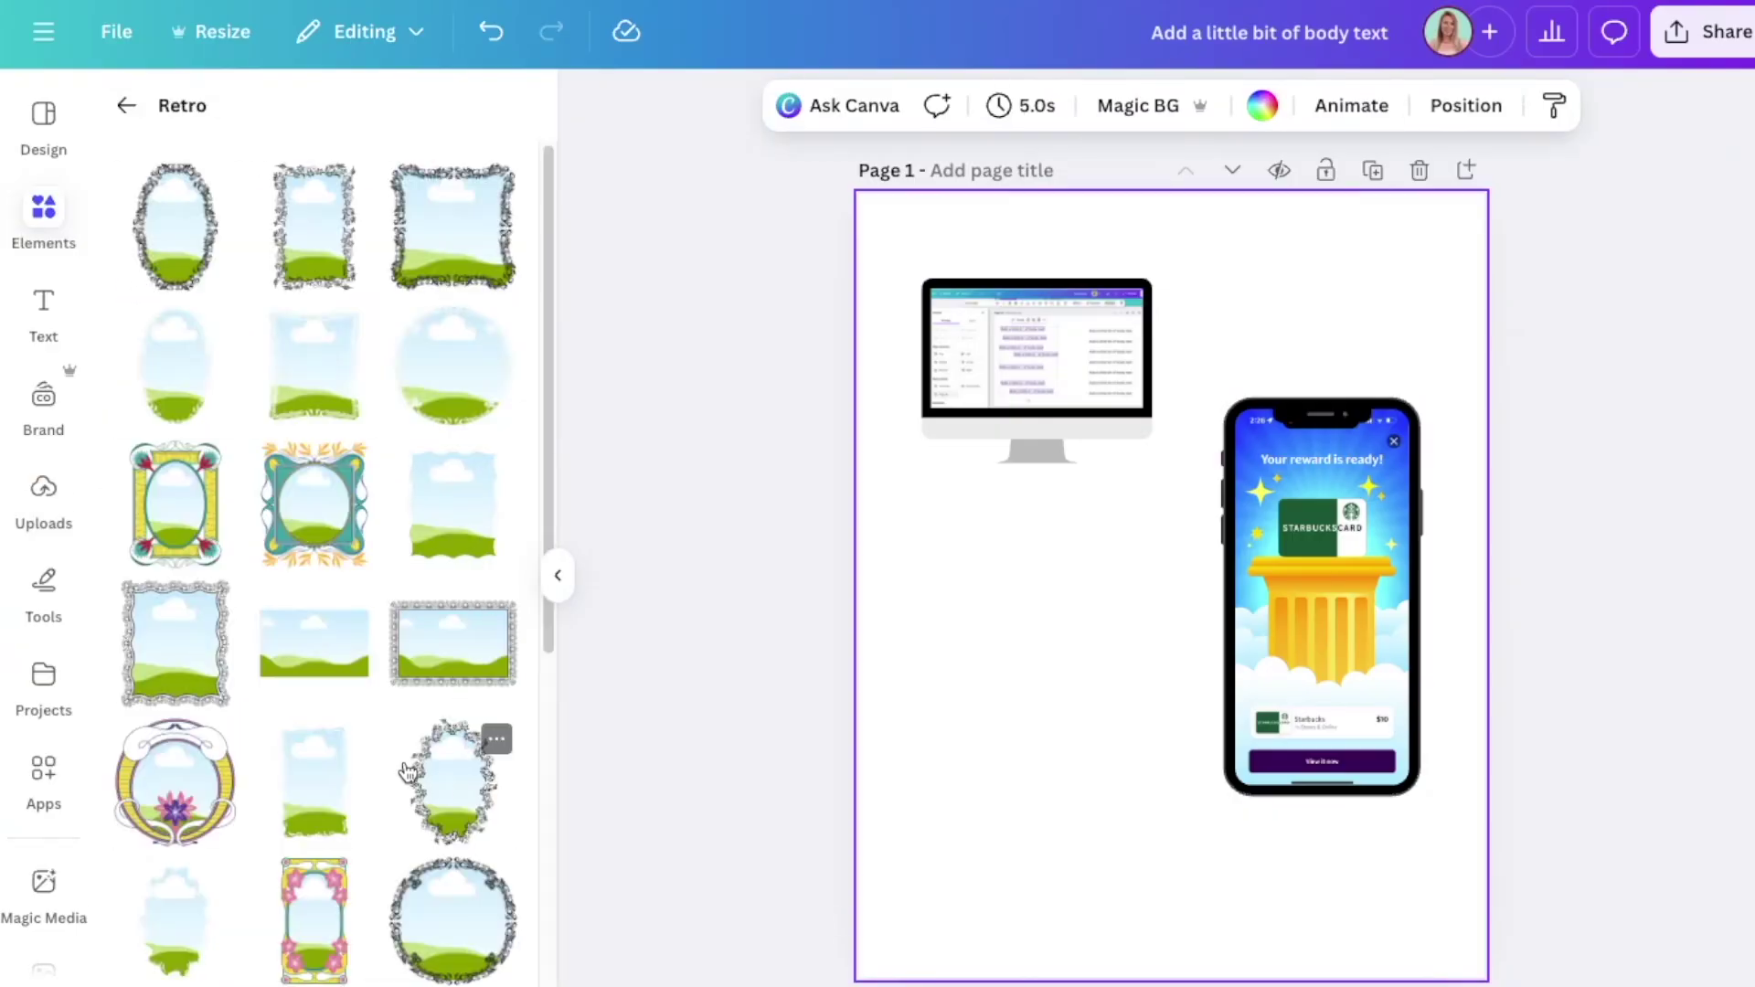
scroll(407, 775, "down", 8)
left_click(127, 105)
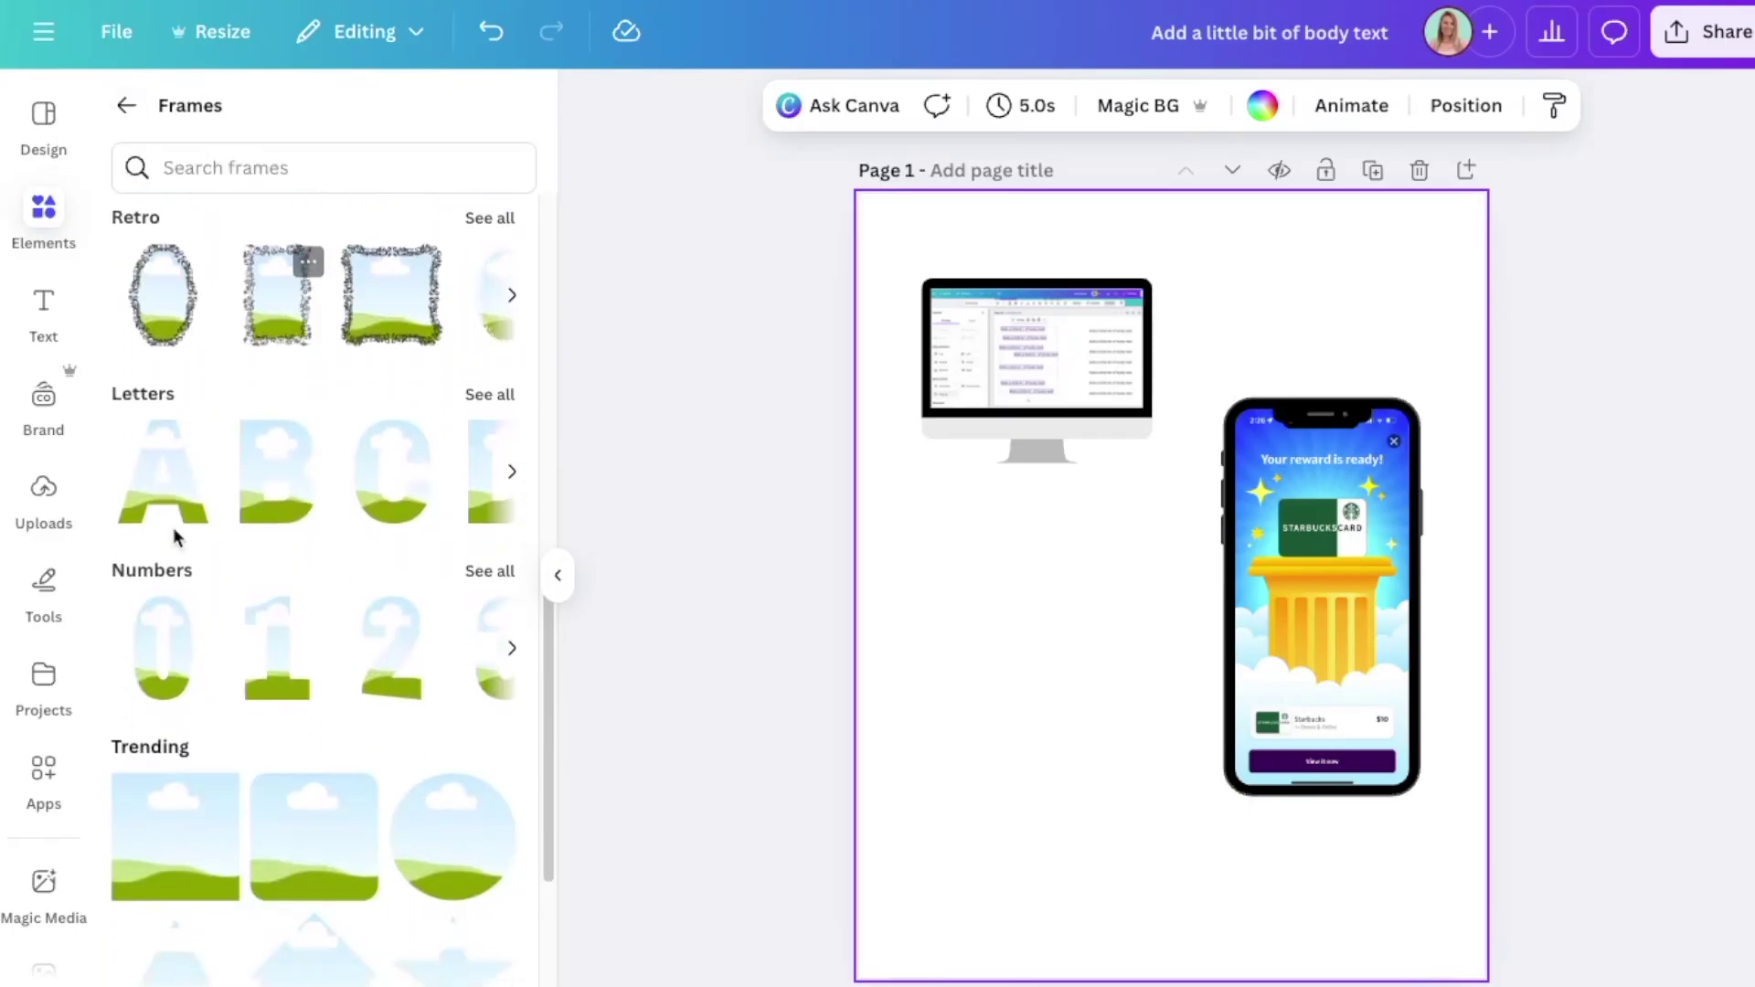
Add the irregular rounded frame from the Trending frames and place it below the monitor, beside the phone
scroll(356, 631, "down", 4)
scroll(323, 494, "down", 5)
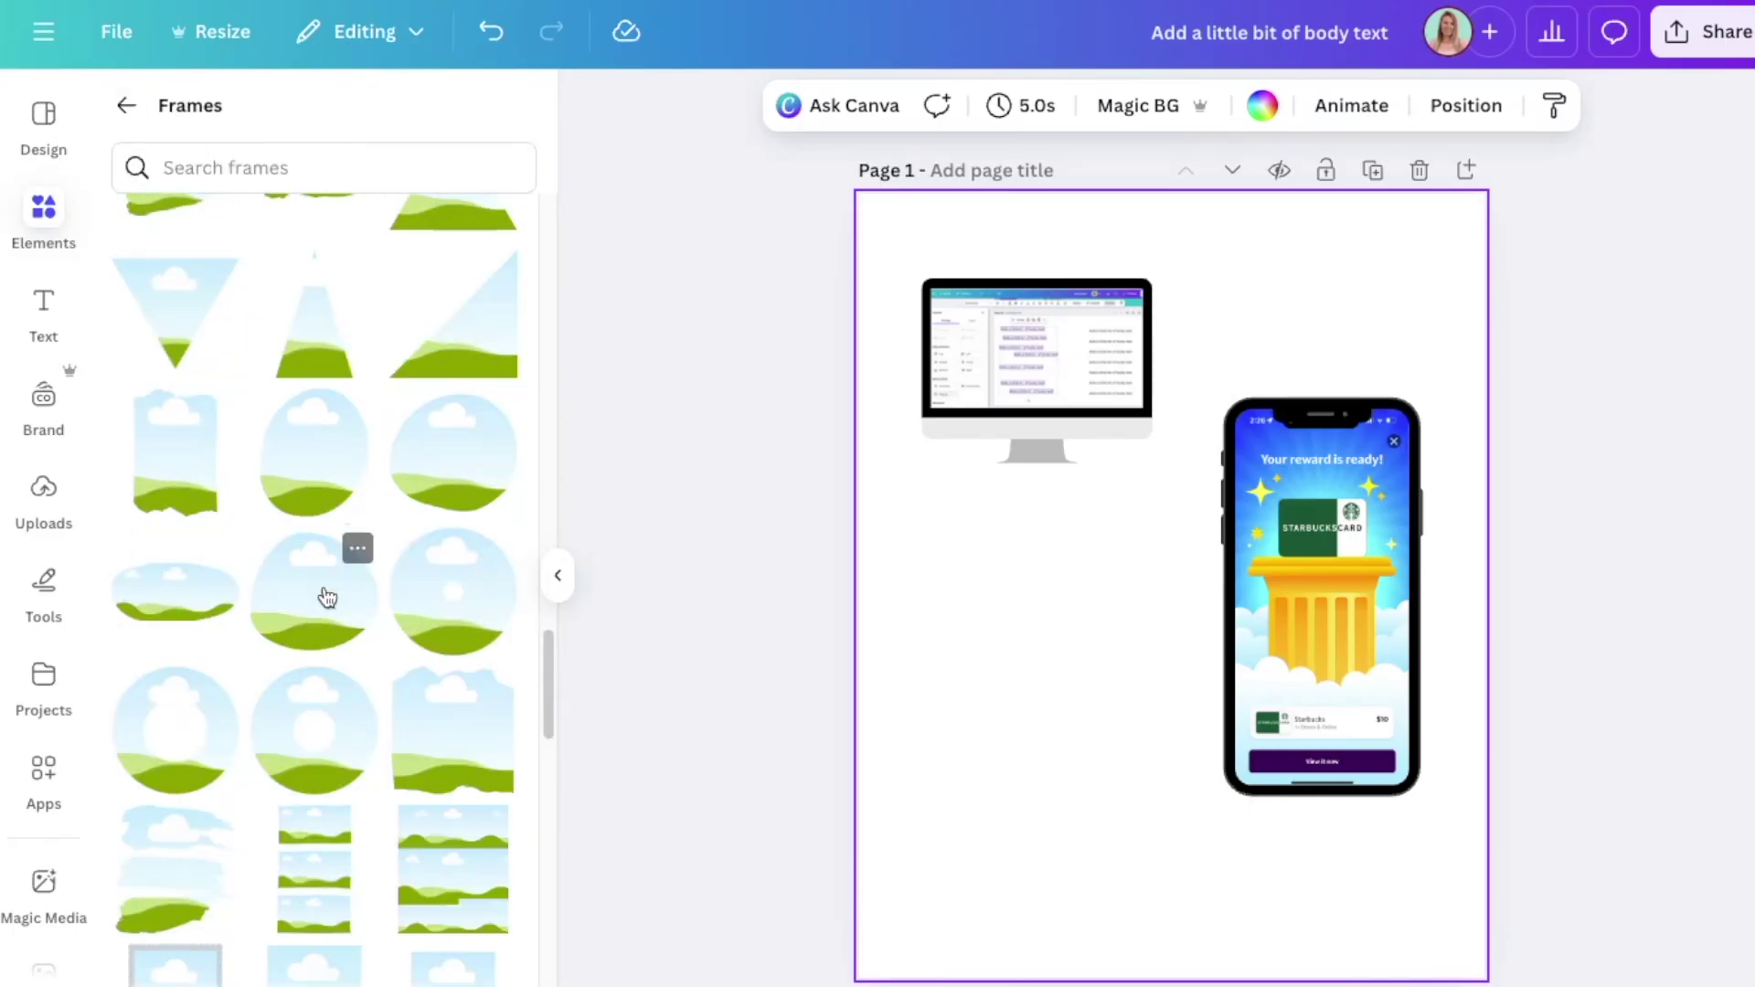
left_click(323, 597)
left_click_drag(1194, 575, 1082, 694)
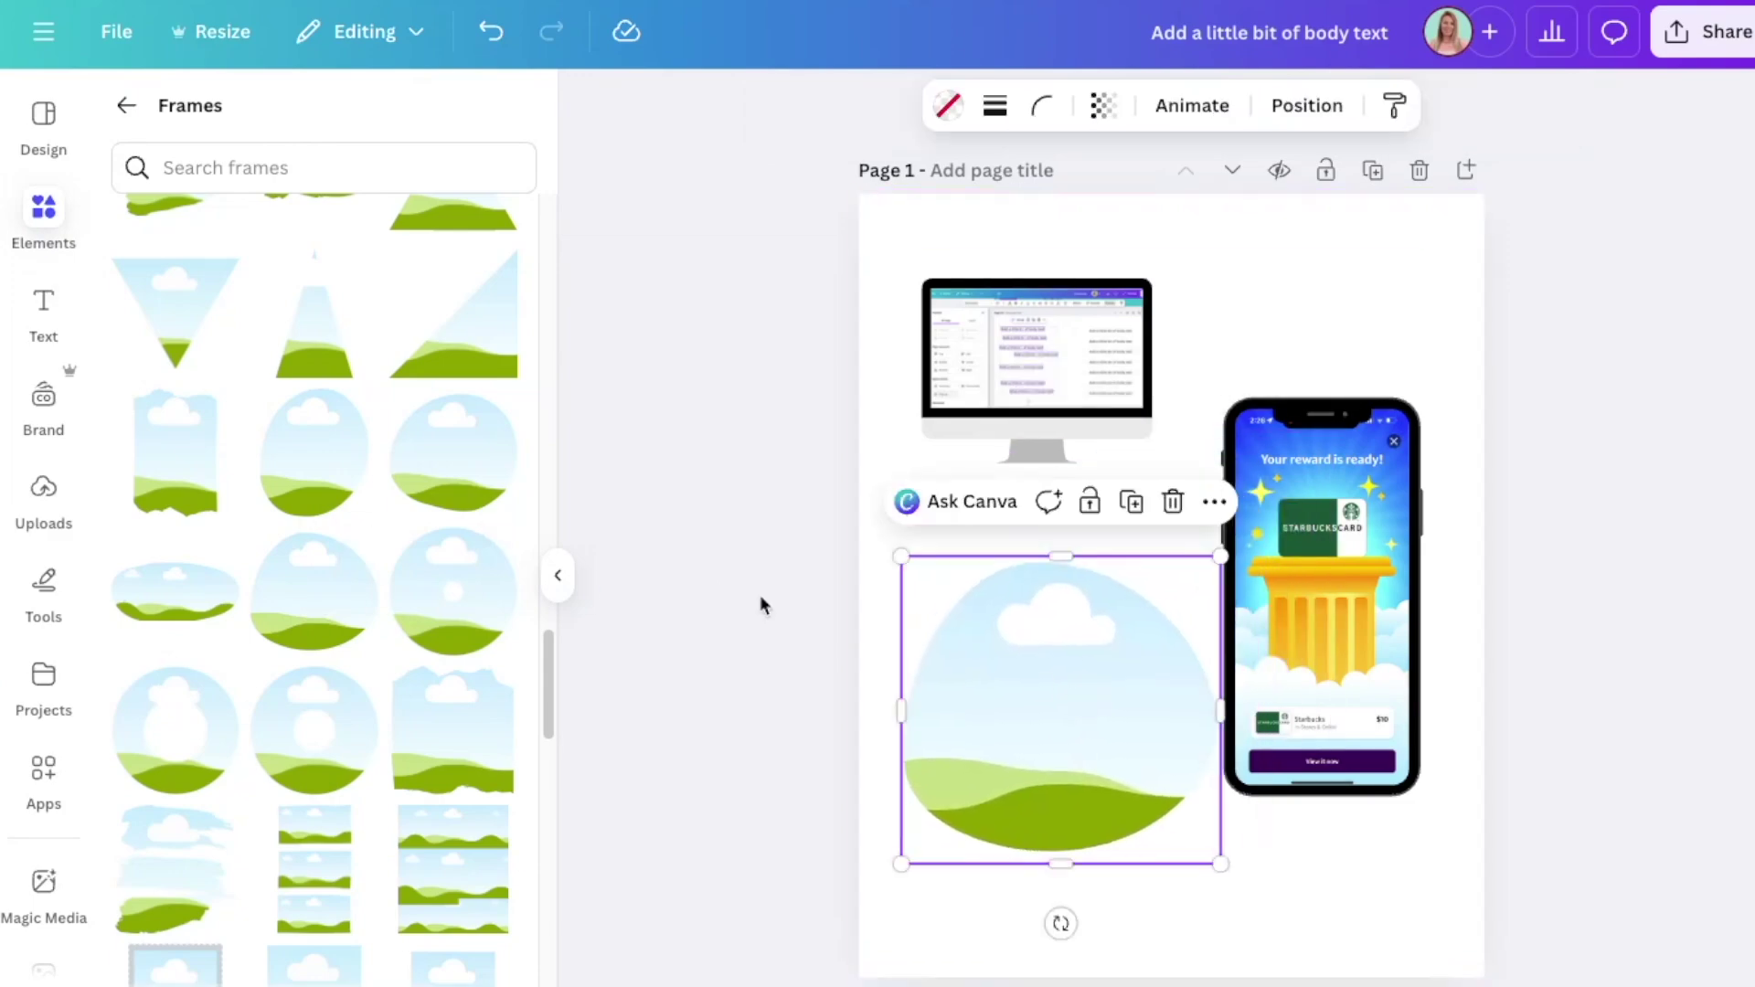
Fill the irregular rounded frame with an image from the uploads
left_click(47, 485)
scroll(203, 582, "down", 10)
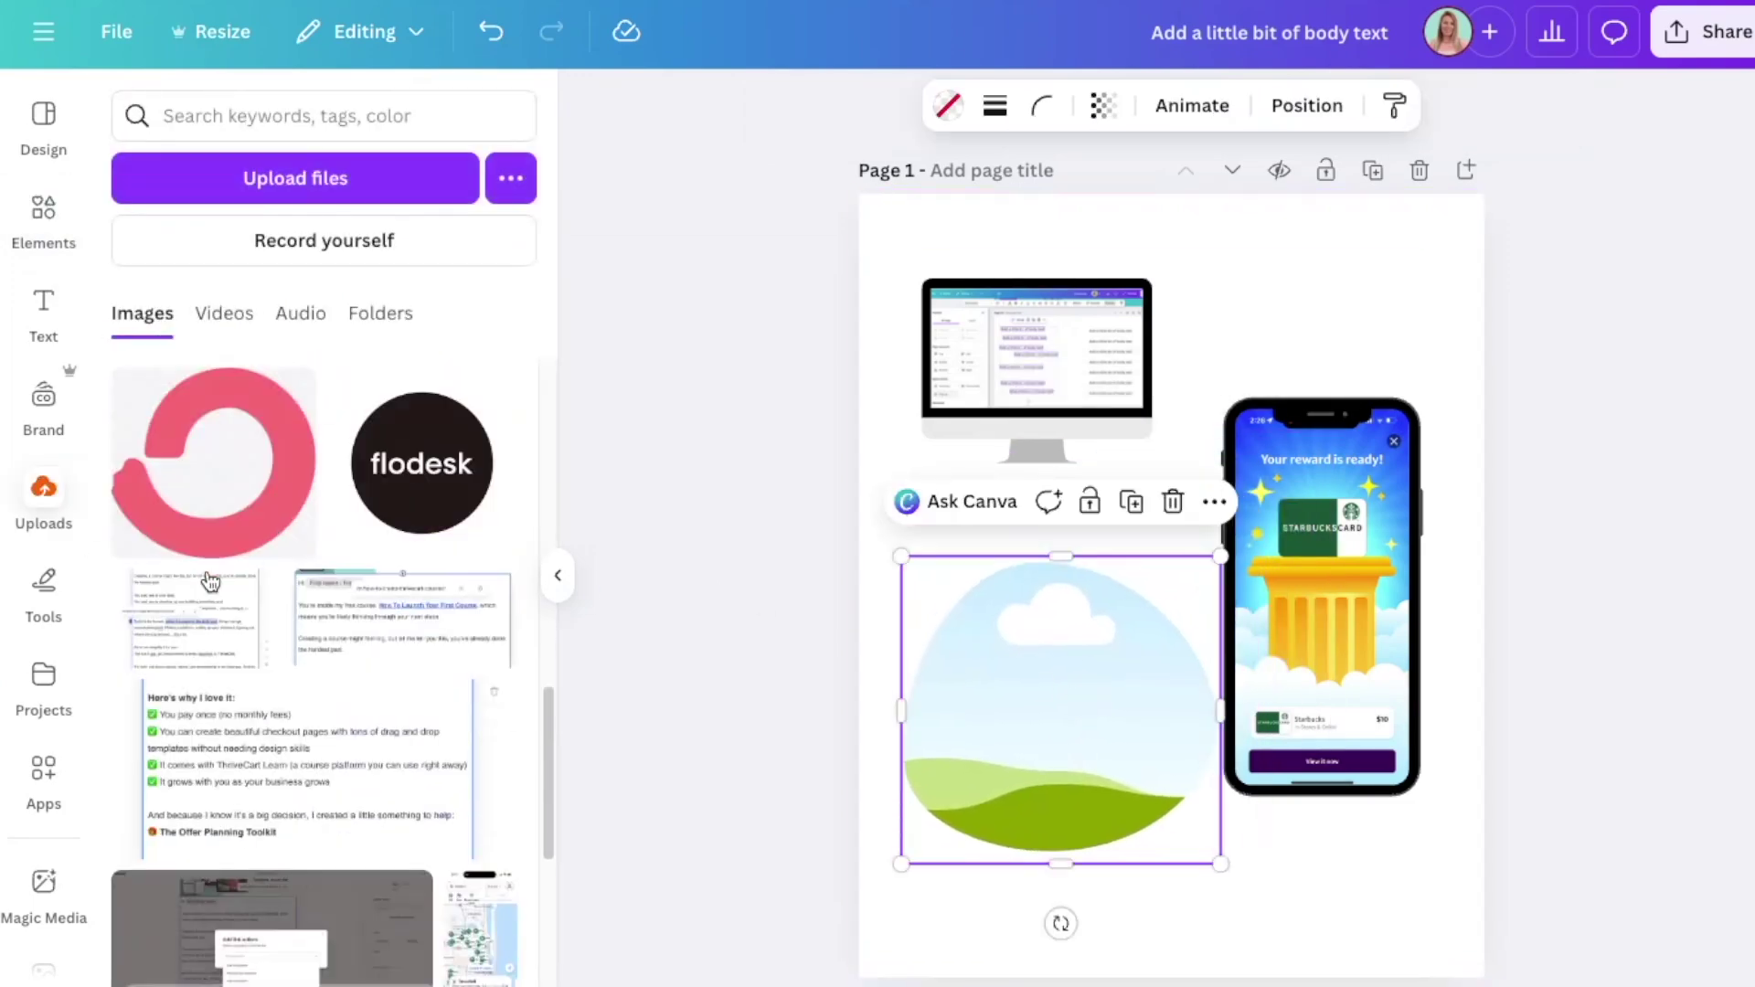
left_click_drag(428, 722, 909, 678)
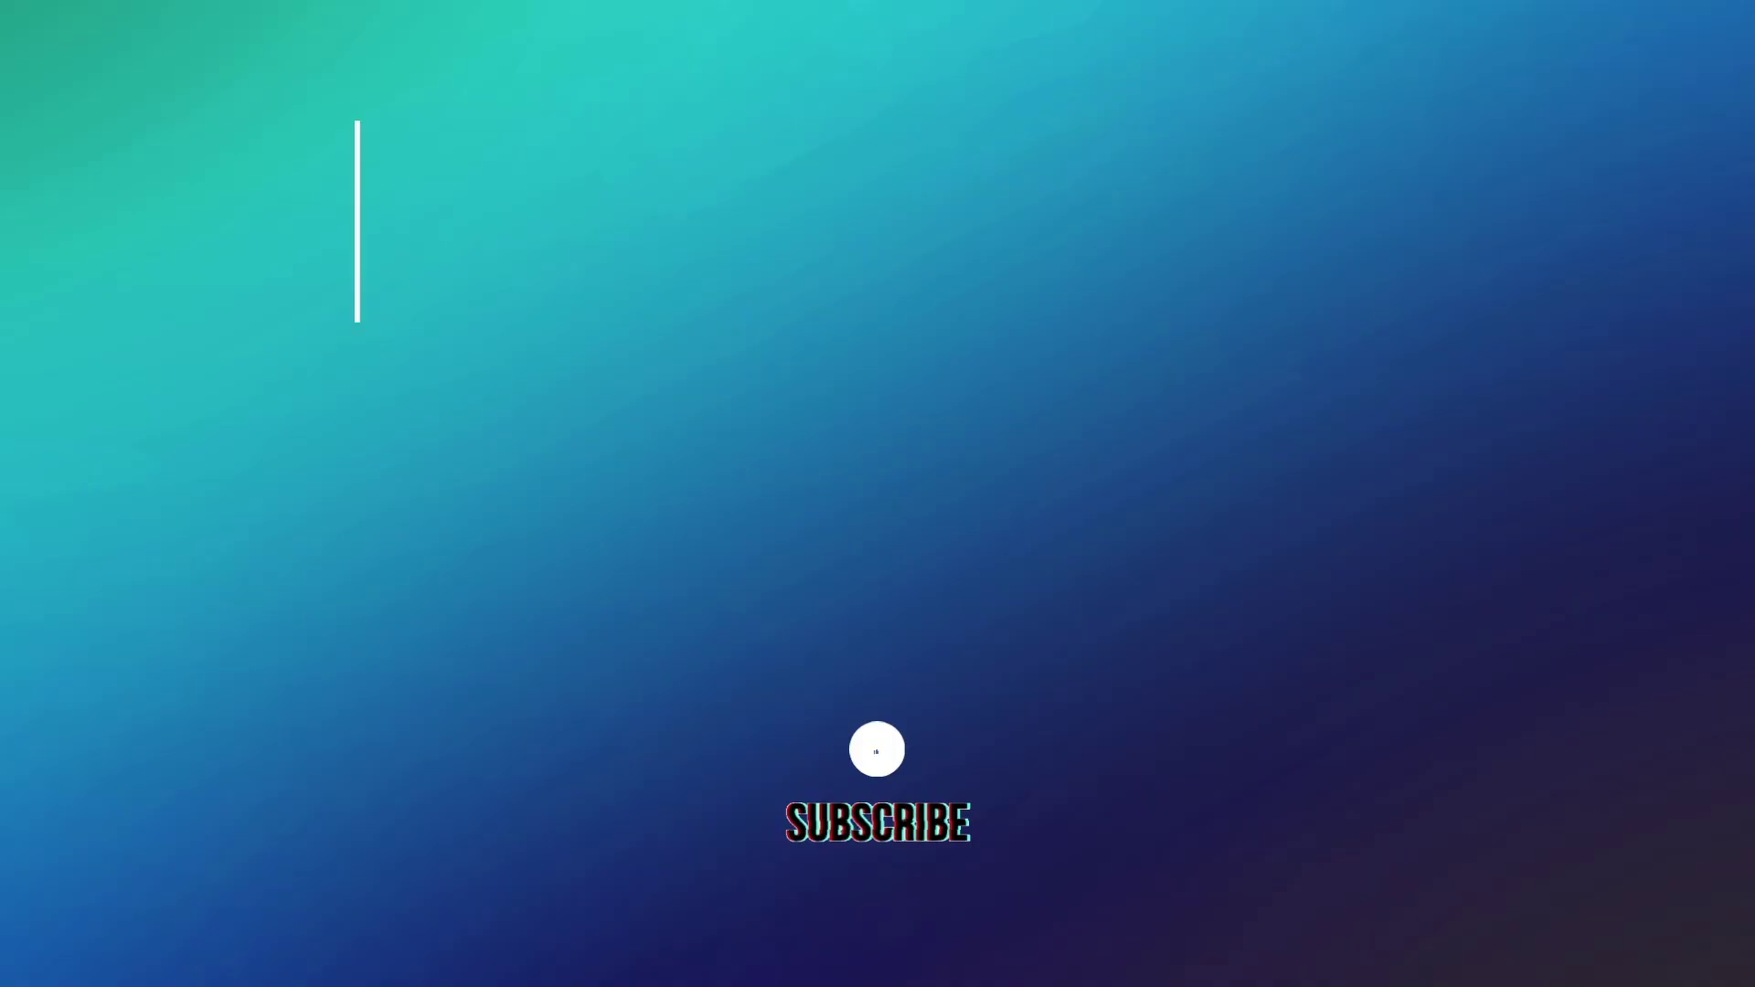